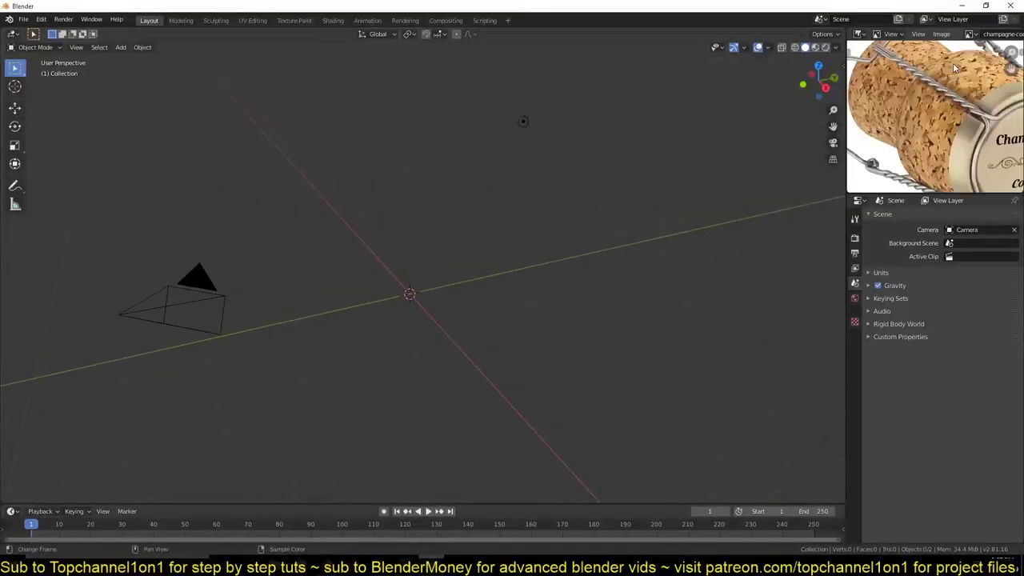
# Add a circle scaled to 0.2, extrude an inward ring, and fill its centre
pyautogui.hotkey('shift', 'a')
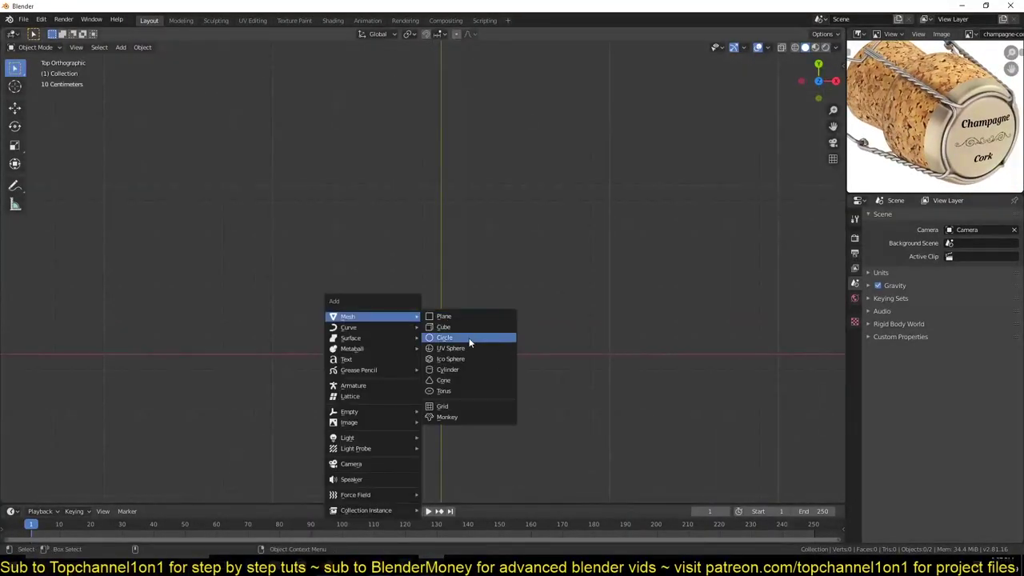
pyautogui.click(469, 337)
pyautogui.press('KP_7')
pyautogui.write('s.2')
pyautogui.press('Return')
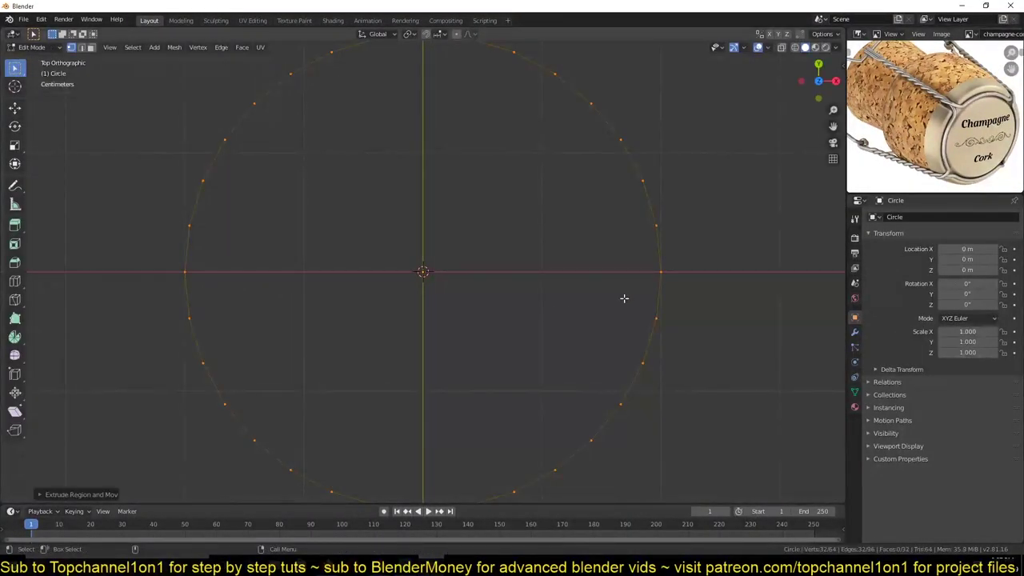
pyautogui.press('e')
pyautogui.press('s')
pyautogui.press('Return')
pyautogui.press('f')
# Extrude the filled disc straight down into a shallow cylinder
pyautogui.moveTo(480, 280); pyautogui.dragTo(669, 397, button='middle')
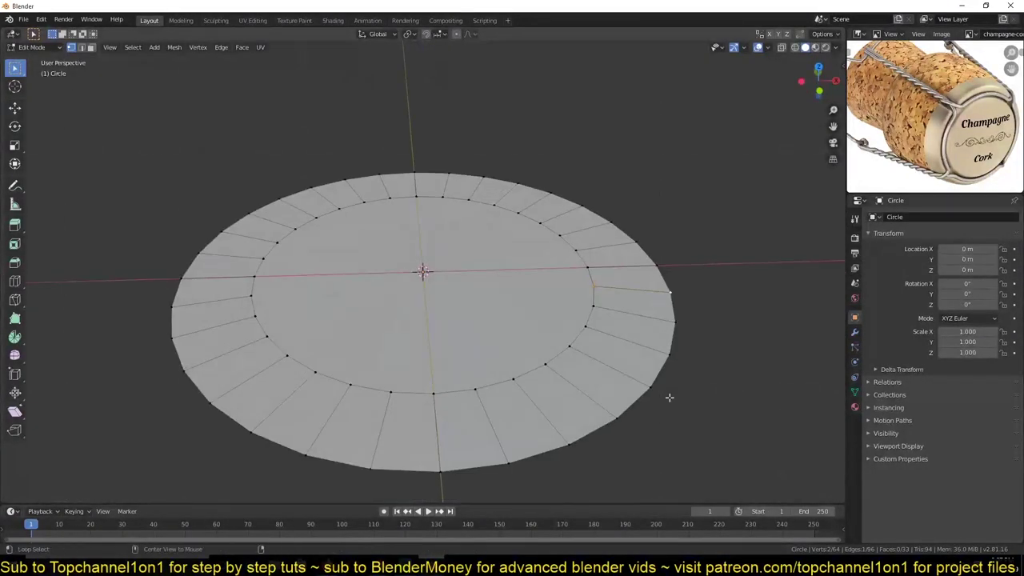
pyautogui.press('KP_1')
pyautogui.press('e')
pyautogui.press('Return')
pyautogui.press('a')
pyautogui.moveTo(547, 301); pyautogui.dragTo(613, 383, button='middle')
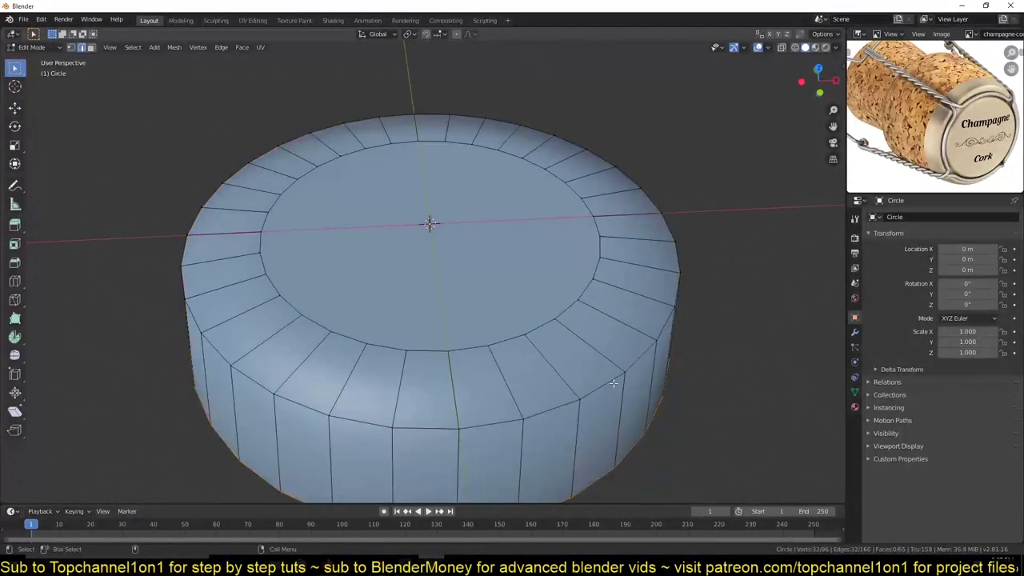
pyautogui.press('KP_7')
pyautogui.press('1')
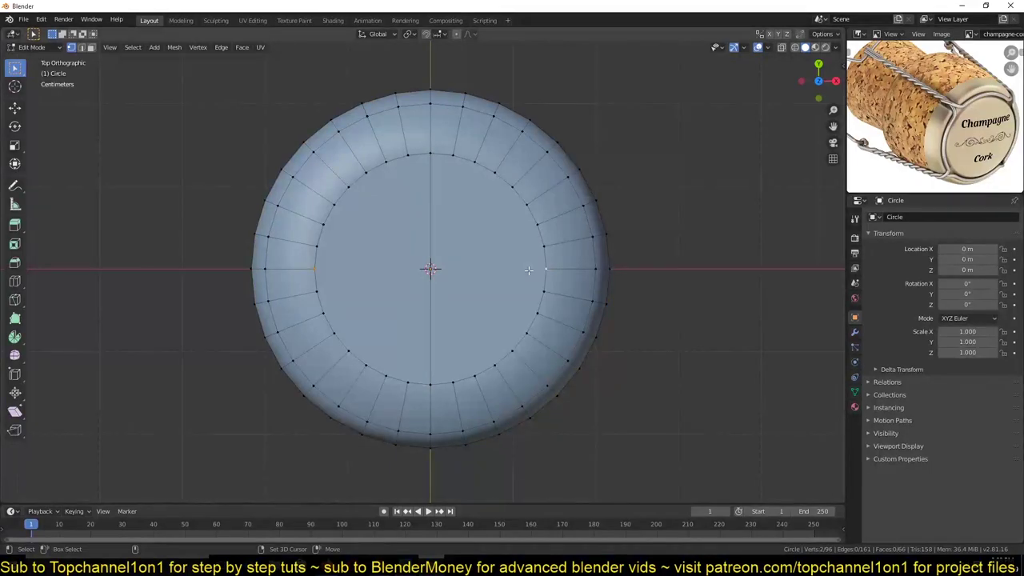
# Slide the bottom edge loop up the side and bevel it into a side band
pyautogui.moveTo(528, 271); pyautogui.dragTo(530, 157, button='middle')
pyautogui.keyDown('alt'); pyautogui.click(552, 312); pyautogui.keyUp('alt')
pyautogui.press('g')
pyautogui.press('g')
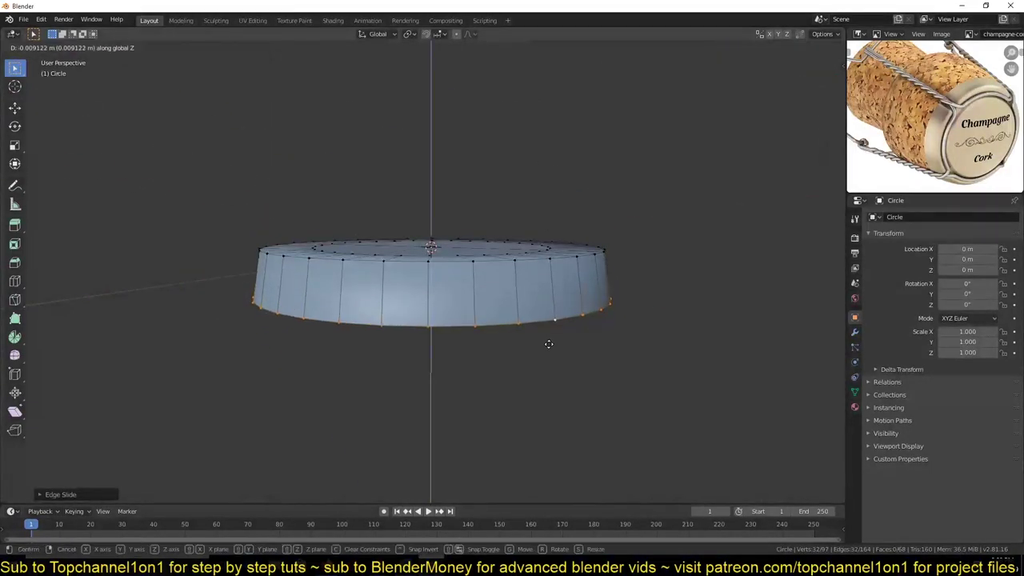
pyautogui.click(549, 344)
pyautogui.moveTo(549, 344); pyautogui.dragTo(652, 324, button='middle')
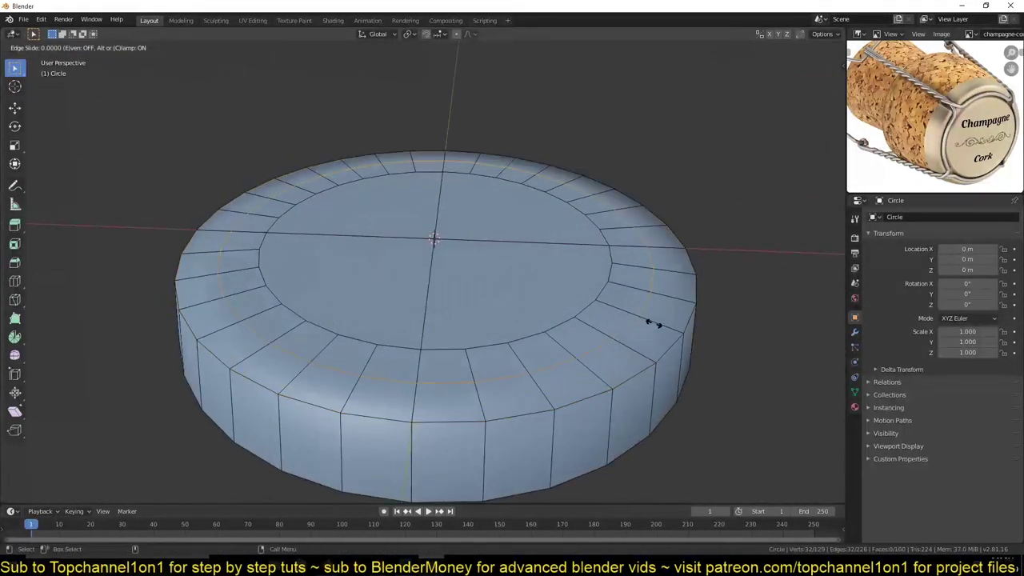
pyautogui.hotkey('ctrl', 'b')
pyautogui.click(715, 392)
pyautogui.press('Tab')
pyautogui.press('Tab')
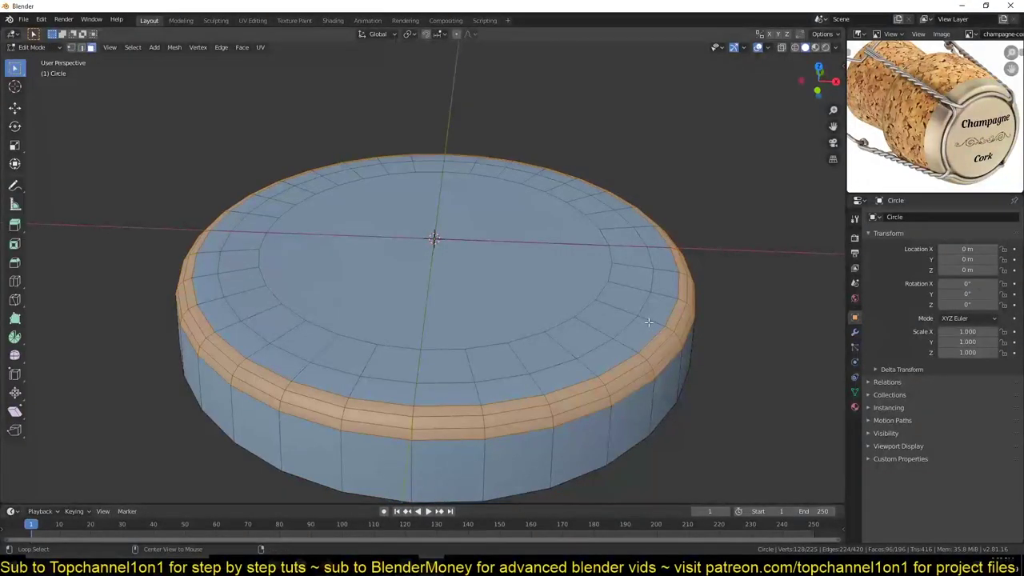
# Extrude the outer top faces into a raised rim and bevel its edge loop
pyautogui.keyDown('alt'); pyautogui.click(648, 324); pyautogui.keyUp('alt')
pyautogui.click(678, 333)
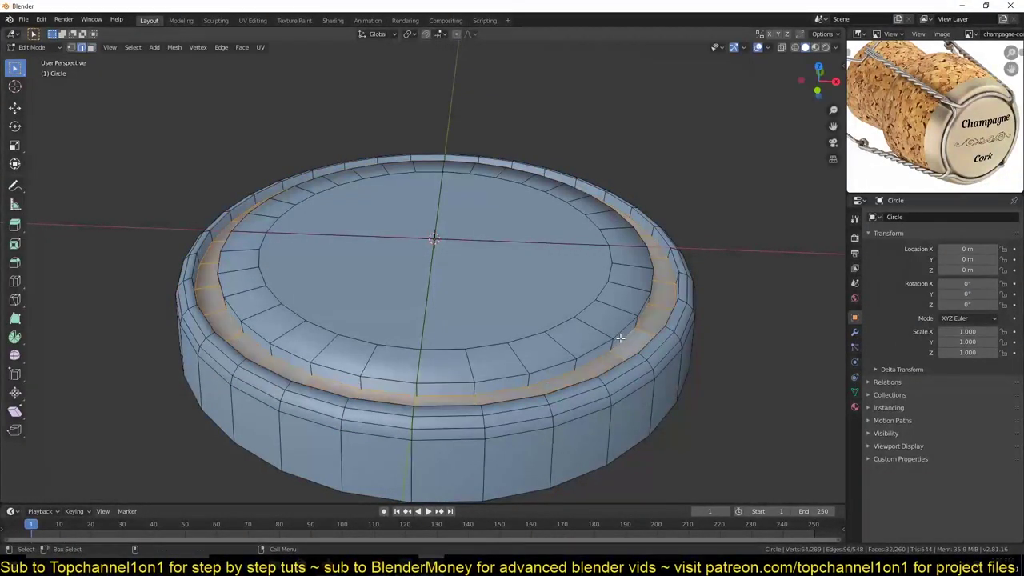
pyautogui.scroll(3, 682, 292)
pyautogui.hotkey('ctrl', 'b')
pyautogui.click(682, 292)
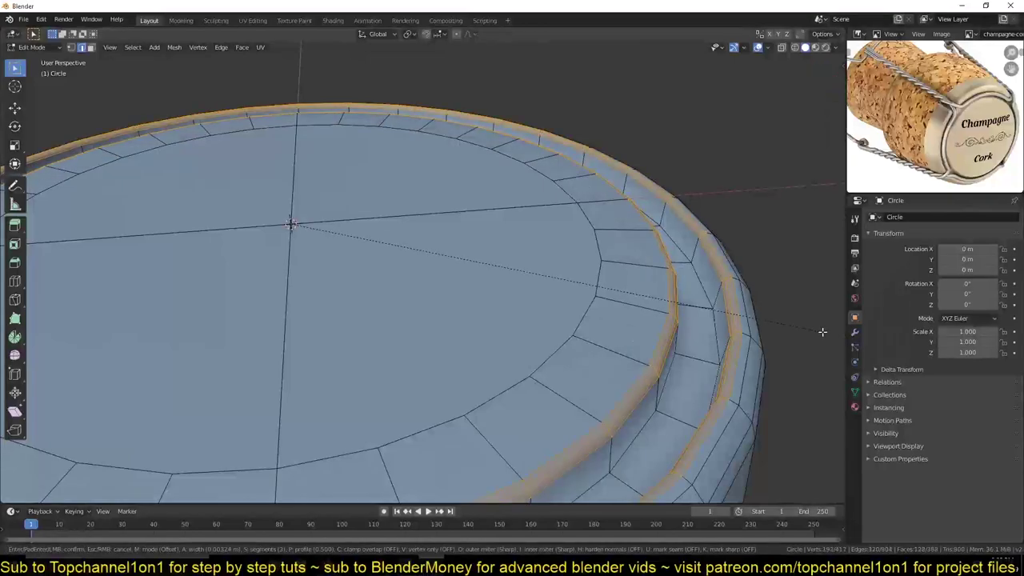
pyautogui.scroll(-4, 744, 347)
pyautogui.scroll(5, 744, 347)
pyautogui.moveTo(744, 347); pyautogui.dragTo(505, 276, button='middle')
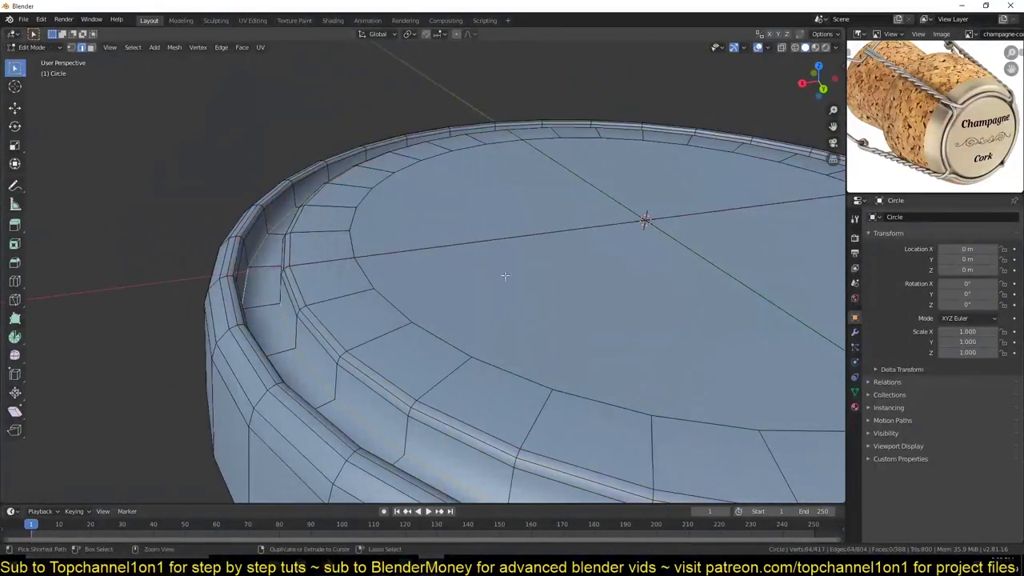
pyautogui.click(571, 285)
pyautogui.press('Tab')
pyautogui.press('KP_7')
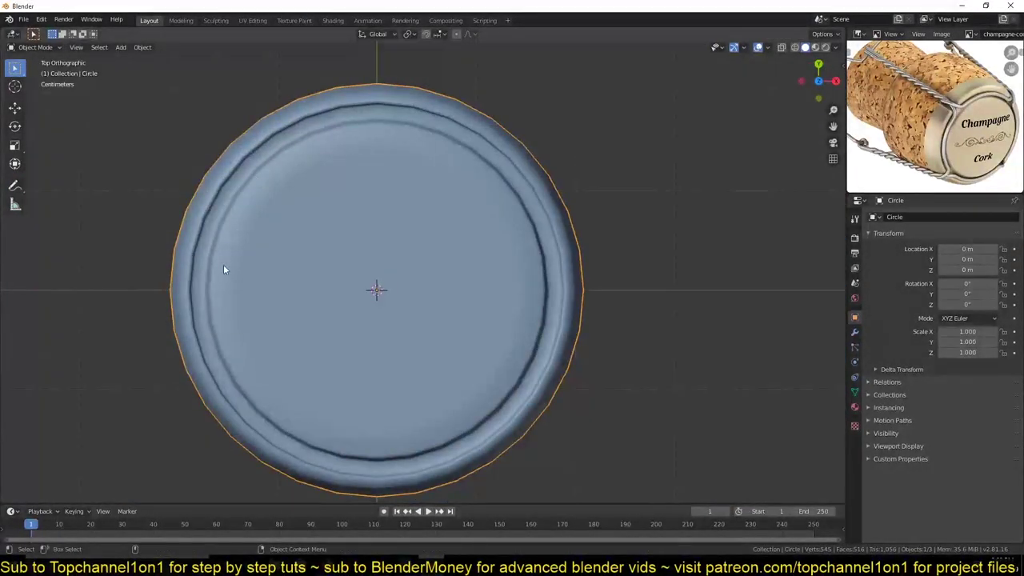
# In X-ray, box-select and delete the left and bottom halves, leaving one quarter
pyautogui.press('Tab')
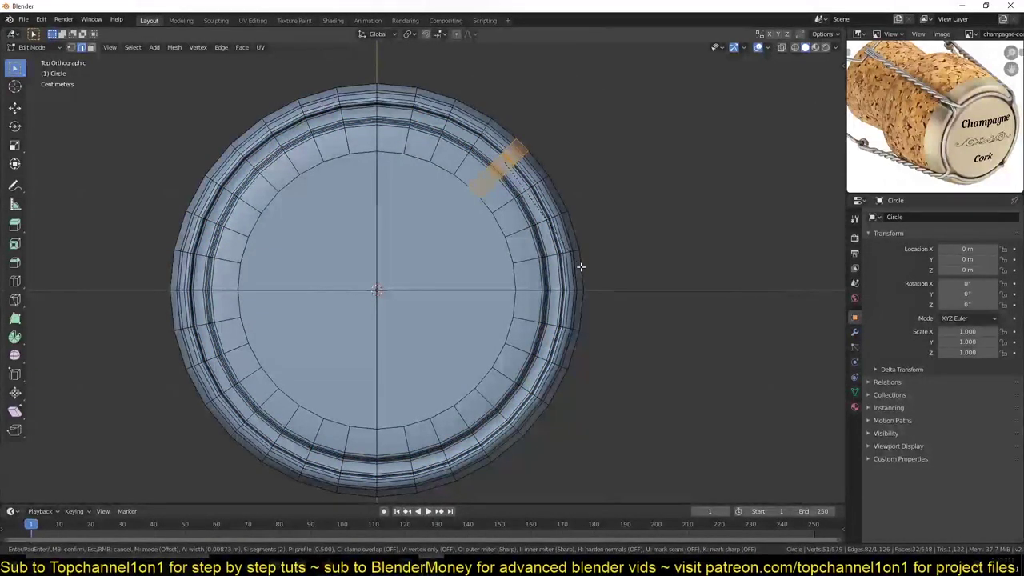
pyautogui.press('Escape')
pyautogui.press('Tab')
pyautogui.press('Tab')
pyautogui.hotkey('alt', 'z')
pyautogui.hotkey('alt', 'a')
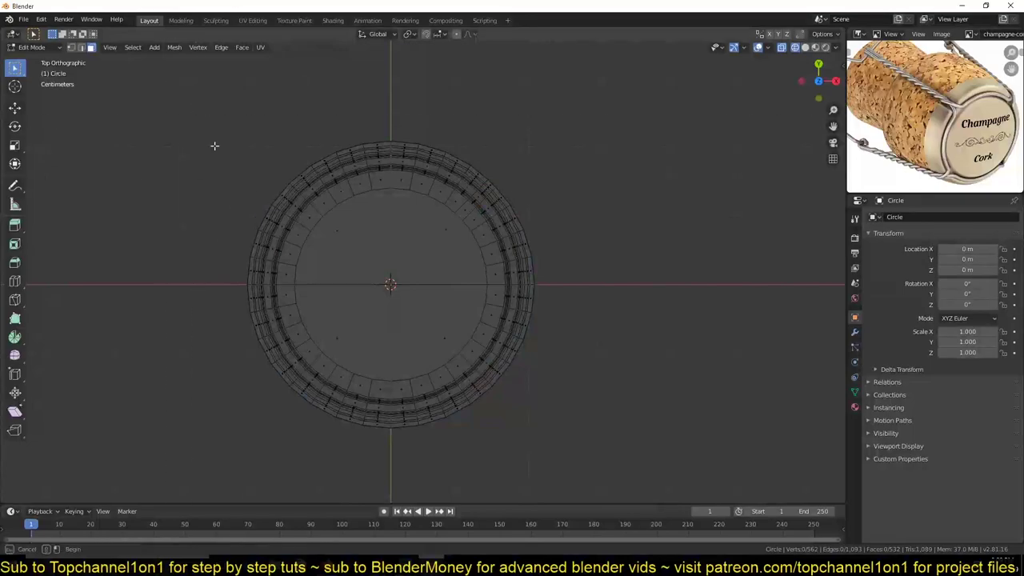
pyautogui.moveTo(211, 290); pyautogui.dragTo(667, 405)
pyautogui.press('x')
pyautogui.click(645, 423)
pyautogui.hotkey('alt', 'z')
pyautogui.moveTo(645, 423); pyautogui.dragTo(461, 431, button='middle')
# Inspect the quarter cap from top and front views and check the skirt notch
pyautogui.scroll(5, 448, 400)
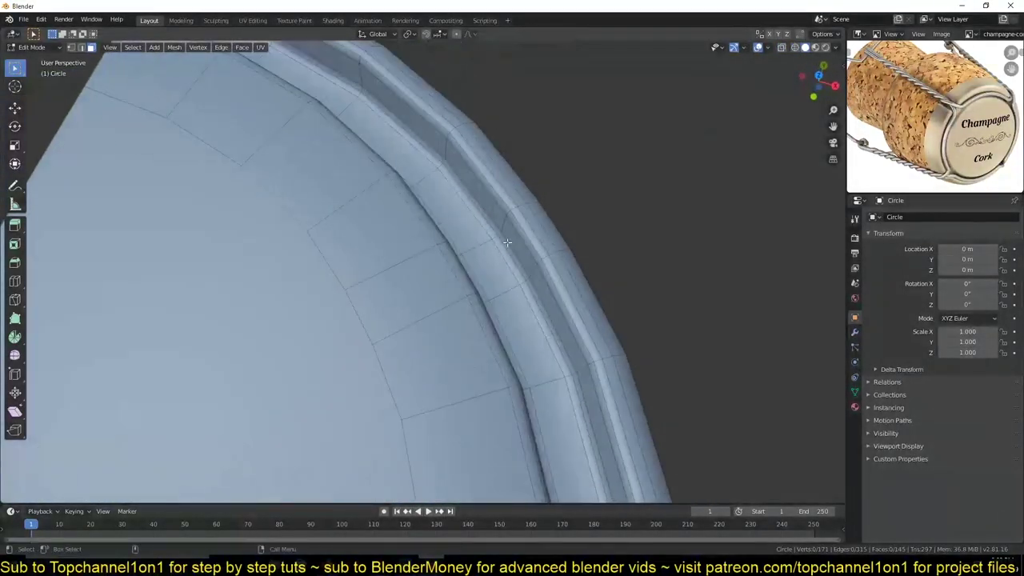
pyautogui.moveTo(430, 368); pyautogui.dragTo(407, 226, button='middle')
pyautogui.press('KP_1')
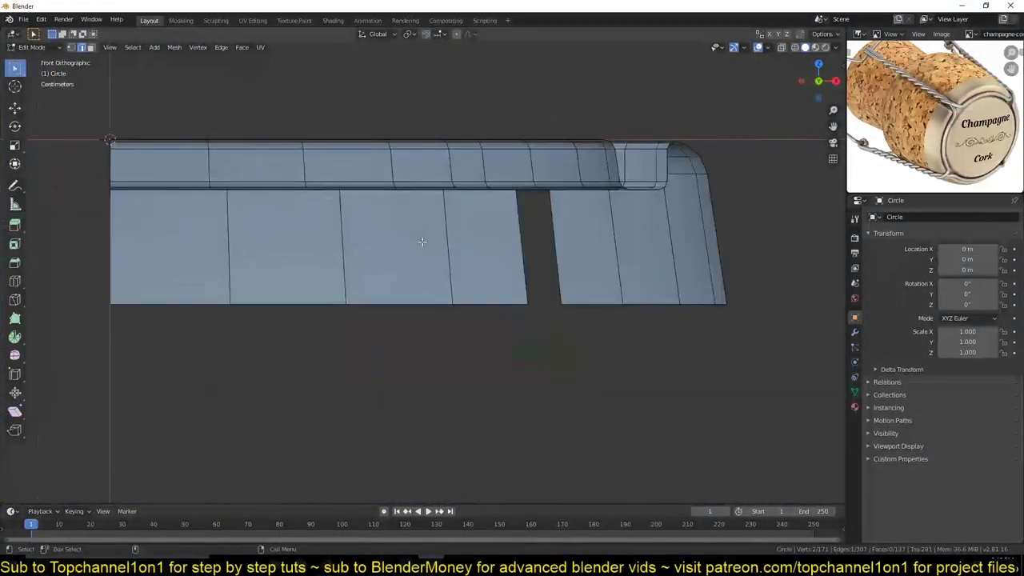
pyautogui.press('KP_7')
pyautogui.hotkey('alt', 'z')
pyautogui.scroll(-4, 500, 308)
pyautogui.scroll(4, 519, 306)
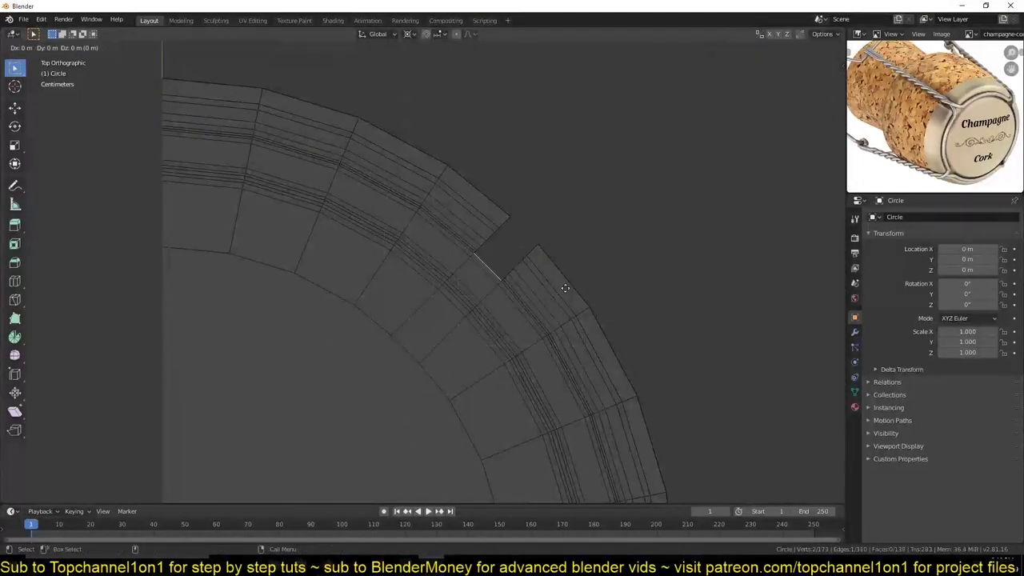
pyautogui.press('KP_1')
pyautogui.hotkey('alt', 'z')
pyautogui.moveTo(521, 255)
pyautogui.mouseDown(button='middle')
pyautogui.moveTo(456, 279)
pyautogui.moveTo(480, 296)
pyautogui.mouseUp(button='middle')
pyautogui.press('KP_1')
pyautogui.press('g')
pyautogui.press('z')
pyautogui.rightClick(499, 308)
# Scale the skirt's bottom edge loop outward by 1.1125 to flare it
pyautogui.hotkey('alt', 'z')
pyautogui.moveTo(69, 264)
pyautogui.mouseDown()
pyautogui.moveTo(404, 350)
pyautogui.moveTo(777, 375)
pyautogui.mouseUp()
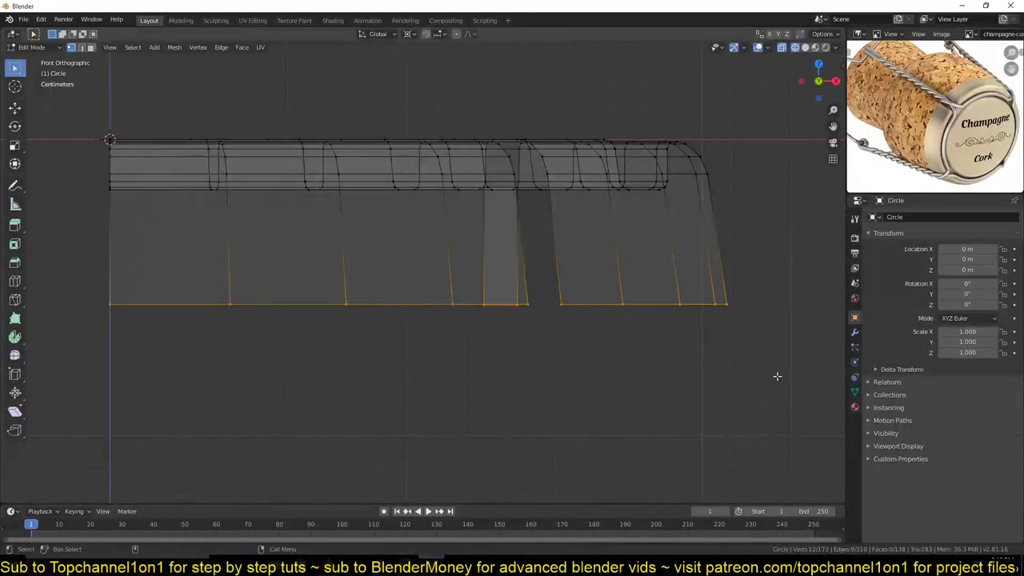
pyautogui.moveTo(782, 307); pyautogui.dragTo(469, 350, button='middle')
pyautogui.press('KP_7')
pyautogui.scroll(-3, 516, 335)
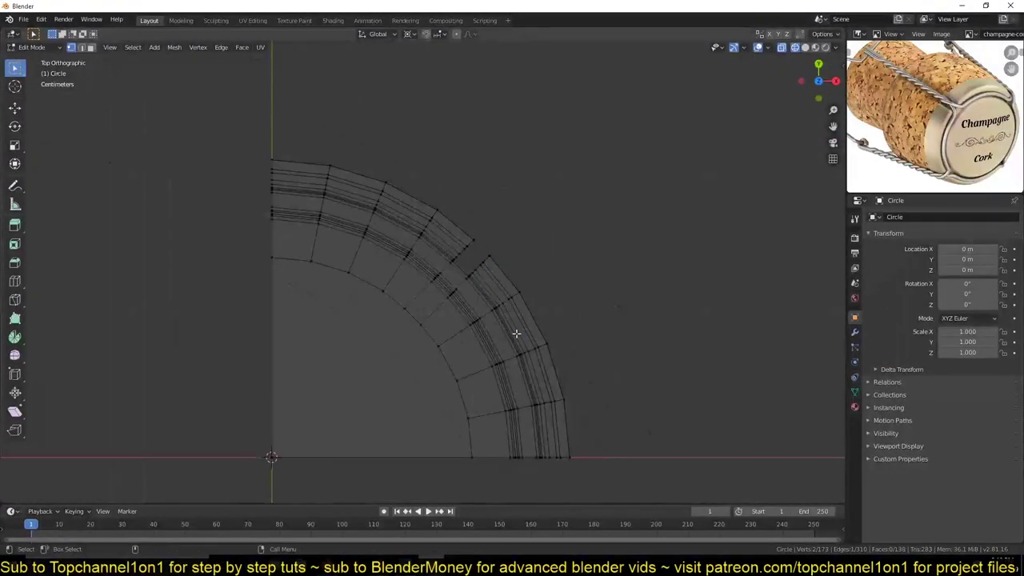
pyautogui.scroll(3, 517, 334)
pyautogui.click(538, 312)
# Review the flared notch in perspective, then return to Object Mode in top view
pyautogui.hotkey('alt', 'z')
pyautogui.moveTo(538, 312)
pyautogui.mouseDown(button='middle')
pyautogui.moveTo(507, 354)
pyautogui.moveTo(557, 412)
pyautogui.mouseUp(button='middle')
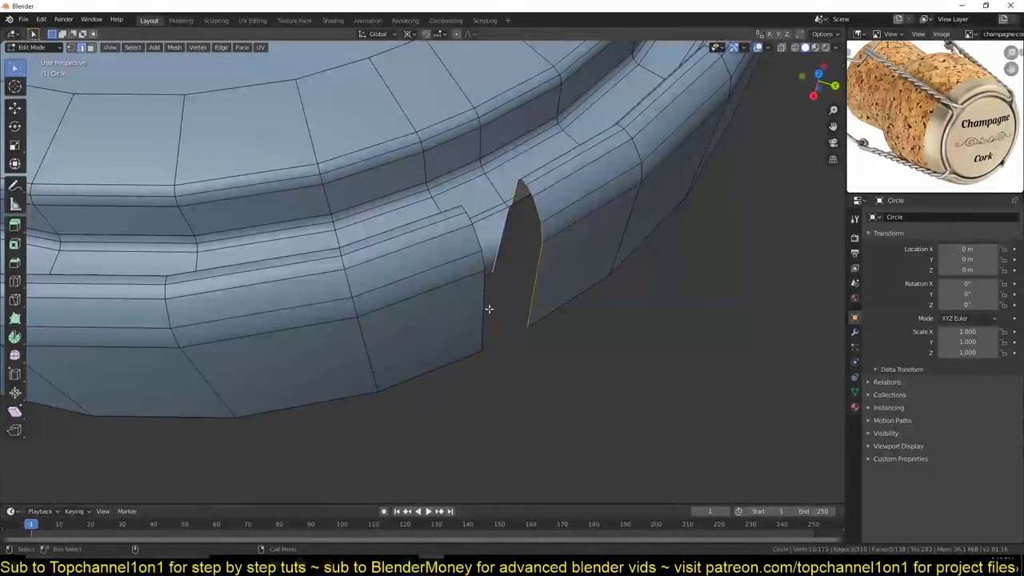
pyautogui.moveTo(488, 309); pyautogui.dragTo(430, 284, button='middle')
pyautogui.press('Tab')
pyautogui.press('KP_7')
pyautogui.scroll(3, 548, 359)
# Add a Mirror modifier to the quarter cap with X and Y axes enabled
pyautogui.click(855, 332)
pyautogui.click(886, 217)
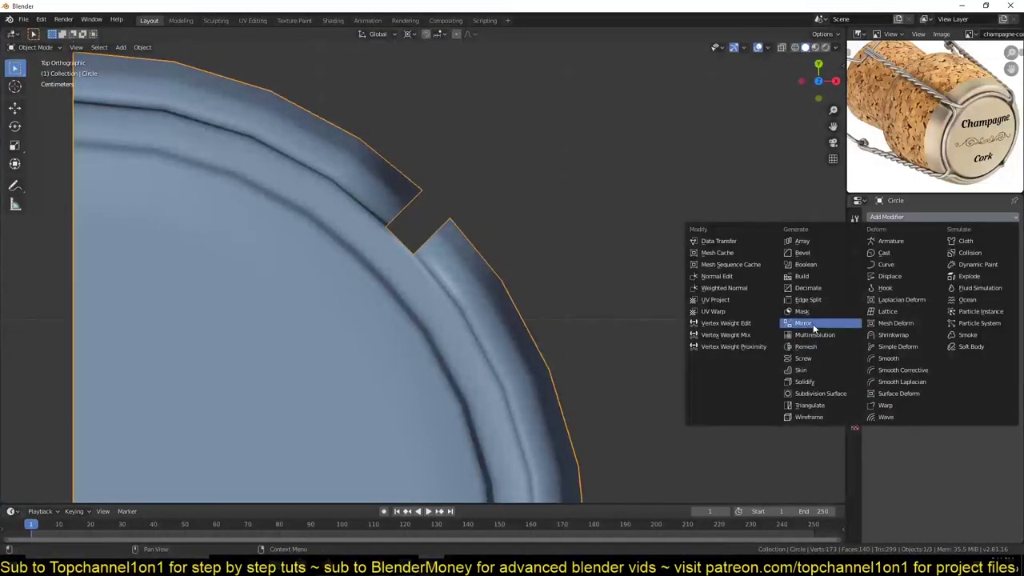
pyautogui.click(815, 327)
pyautogui.click(873, 287)
pyautogui.scroll(-3, 581, 375)
# Bevel the edge loop around the skirt notch
pyautogui.press('Tab')
pyautogui.moveTo(581, 374); pyautogui.dragTo(479, 336, button='middle')
pyautogui.scroll(5, 480, 336)
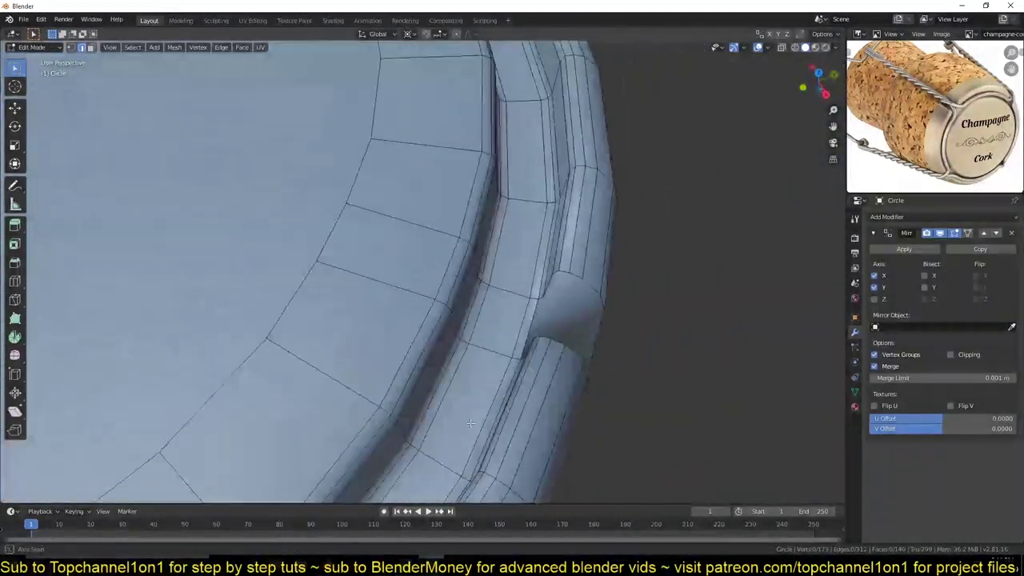
pyautogui.moveTo(470, 423)
pyautogui.mouseDown(button='middle')
pyautogui.moveTo(357, 317)
pyautogui.moveTo(686, 377)
pyautogui.mouseUp(button='middle')
pyautogui.press('n')
pyautogui.scroll(-2, 357, 318)
pyautogui.hotkey('ctrl', 'b')
pyautogui.click(731, 394)
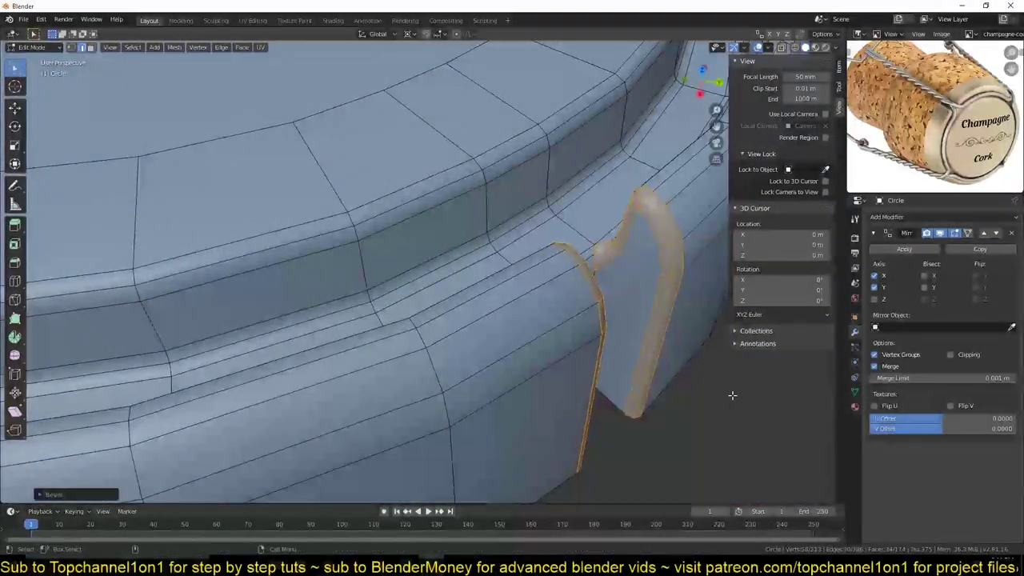
# Merge the selected notch vertices together and resize them
pyautogui.scroll(5, 732, 394)
pyautogui.hotkey('alt', 'z')
pyautogui.press('m')
pyautogui.click(494, 351)
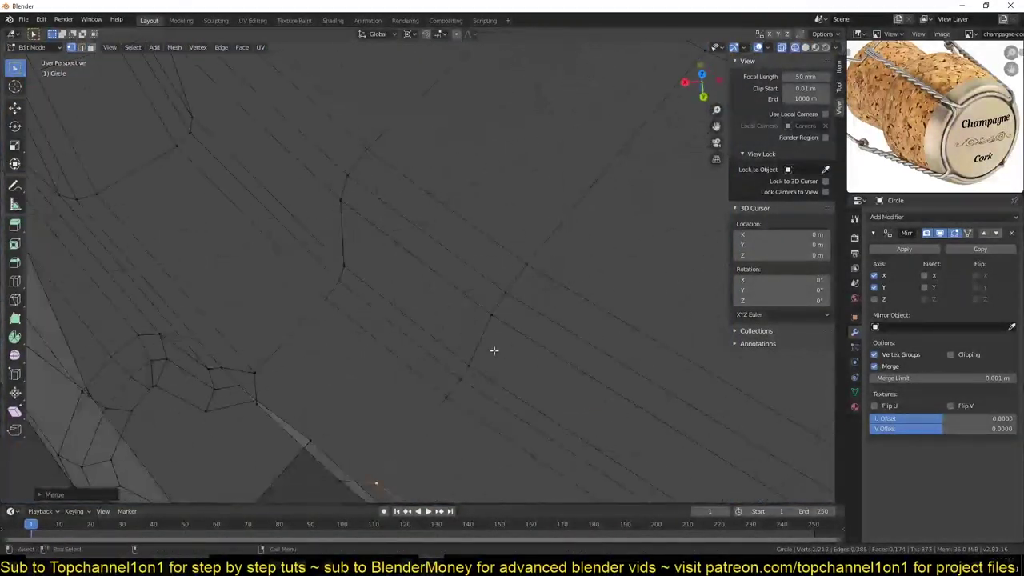
pyautogui.hotkey('alt', 'z')
pyautogui.moveTo(254, 366)
pyautogui.mouseDown(button='middle')
pyautogui.moveTo(384, 340)
pyautogui.moveTo(586, 326)
pyautogui.mouseUp(button='middle')
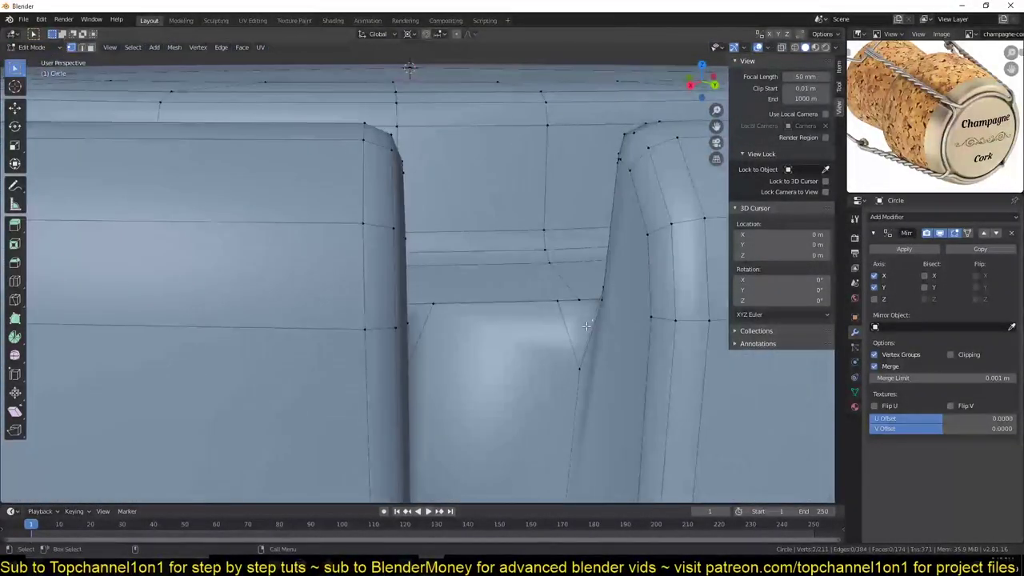
pyautogui.click(646, 290)
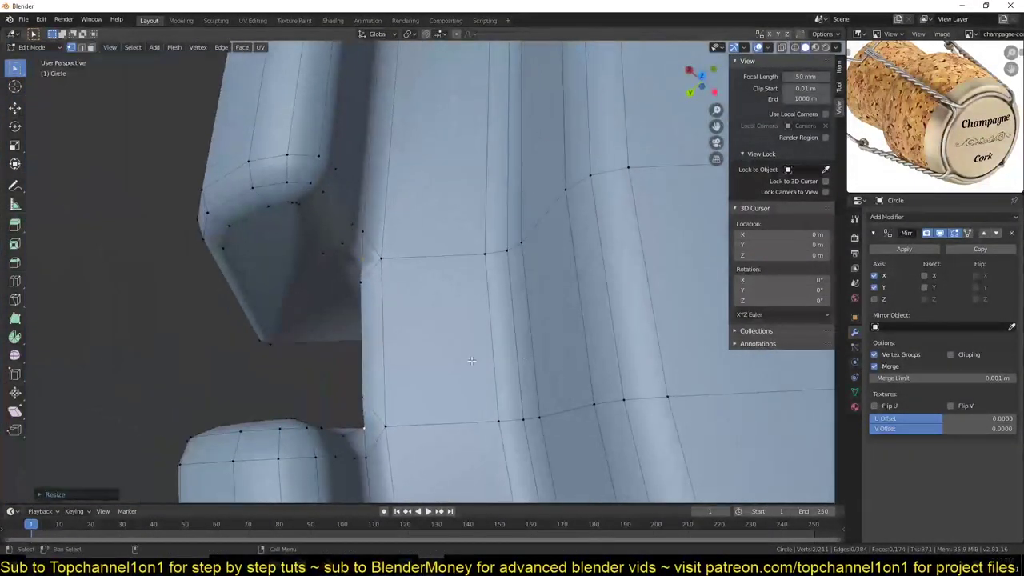
# Orbit around the notch and rim corner to inspect the rounded edges
pyautogui.moveTo(646, 290)
pyautogui.mouseDown(button='middle')
pyautogui.moveTo(350, 206)
pyautogui.moveTo(399, 273)
pyautogui.mouseUp(button='middle')
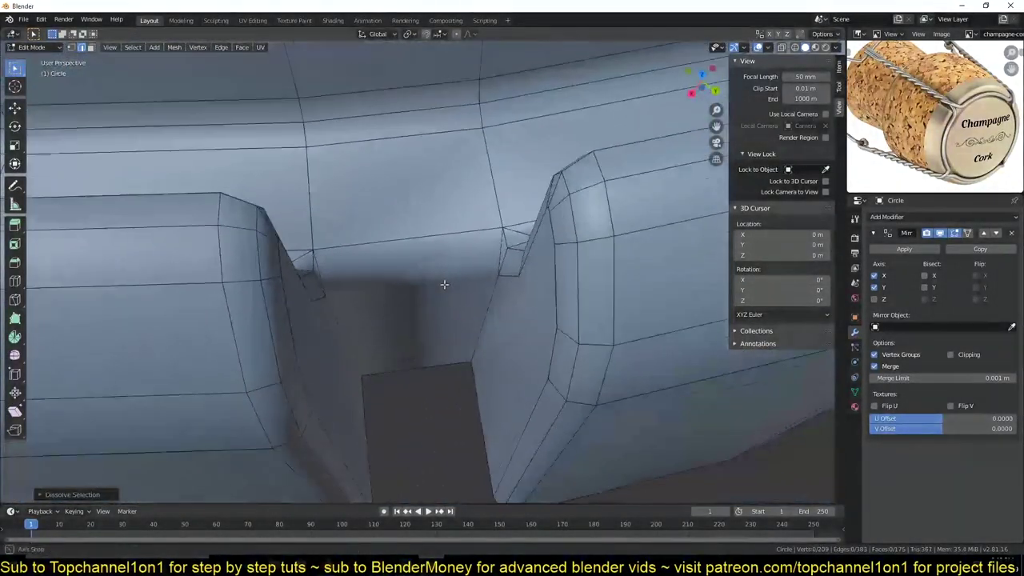
pyautogui.moveTo(399, 273); pyautogui.dragTo(340, 273, button='middle')
pyautogui.moveTo(407, 286)
pyautogui.mouseDown(button='middle')
pyautogui.moveTo(457, 293)
pyautogui.moveTo(350, 308)
pyautogui.moveTo(346, 225)
pyautogui.moveTo(471, 292)
pyautogui.moveTo(360, 384)
pyautogui.moveTo(475, 217)
pyautogui.moveTo(365, 281)
pyautogui.moveTo(462, 250)
pyautogui.mouseUp(button='middle')
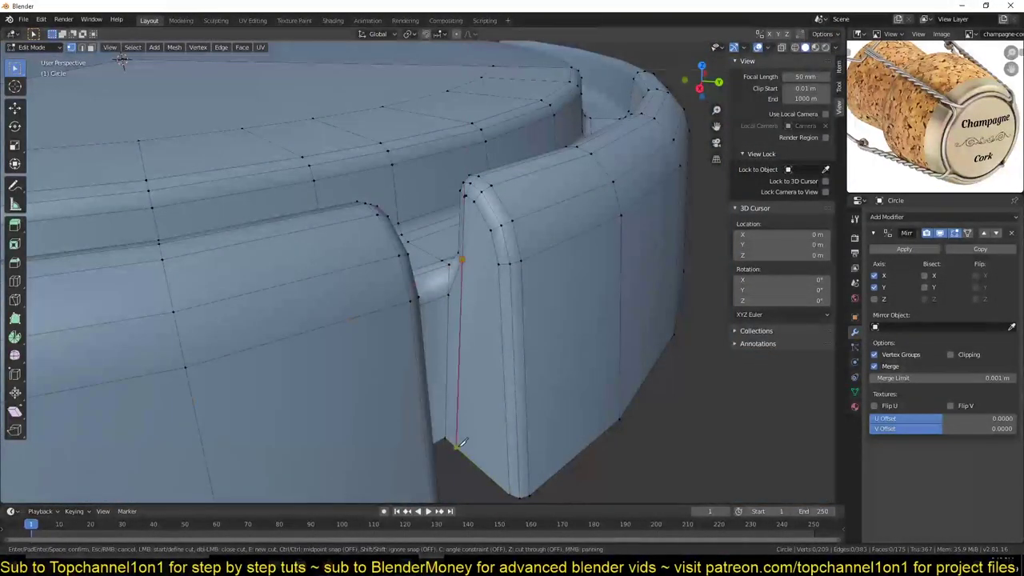
pyautogui.moveTo(458, 446); pyautogui.dragTo(387, 276, button='middle')
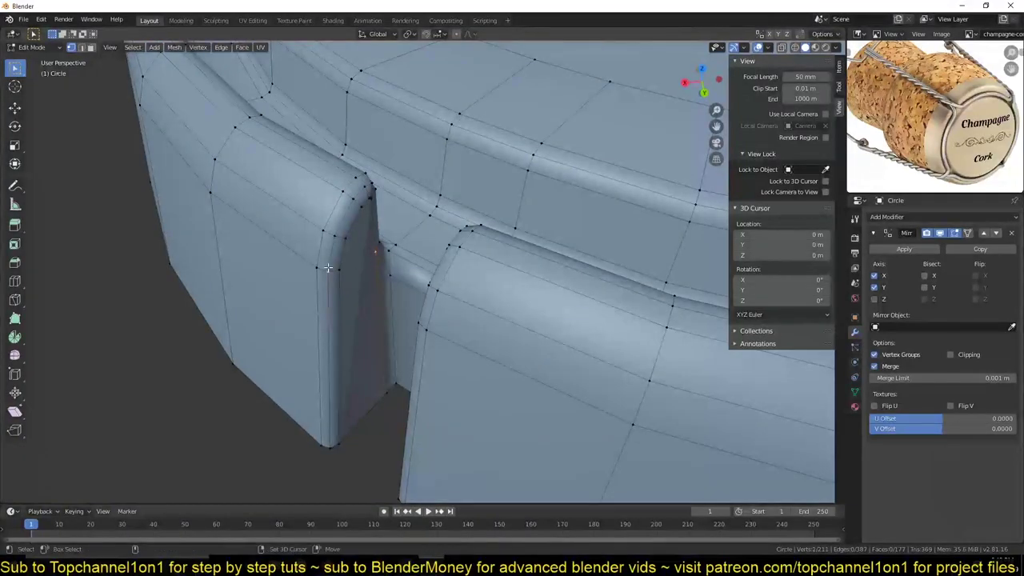
pyautogui.moveTo(327, 267)
pyautogui.mouseDown(button='middle')
pyautogui.moveTo(555, 290)
pyautogui.moveTo(531, 334)
pyautogui.mouseUp(button='middle')
# Add level-2 Subdivision Surface smoothing to the cap and save the file
pyautogui.press('Tab')
pyautogui.hotkey('ctrl', '2')
pyautogui.moveTo(433, 346); pyautogui.dragTo(543, 339, button='middle')
pyautogui.hotkey('ctrl', 's')
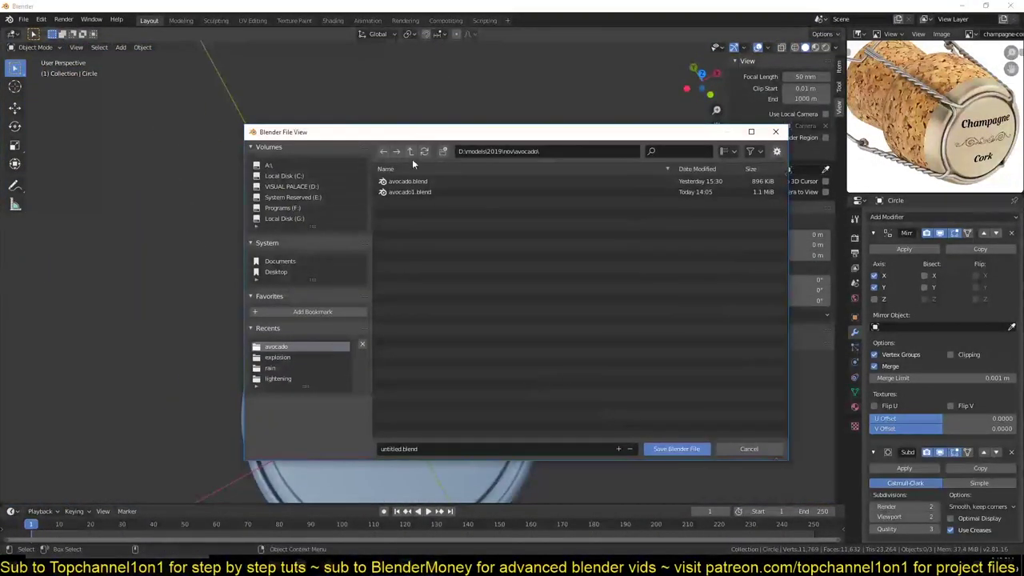
pyautogui.click(676, 451)
pyautogui.moveTo(683, 450)
pyautogui.mouseDown(button='middle')
pyautogui.moveTo(504, 422)
pyautogui.moveTo(601, 267)
pyautogui.moveTo(386, 370)
pyautogui.moveTo(384, 320)
pyautogui.mouseUp(button='middle')
# Slide the notch corner edge along the rim and dissolve the extra corner edges
pyautogui.press('Tab')
pyautogui.scroll(5, 387, 370)
pyautogui.scroll(3, 383, 224)
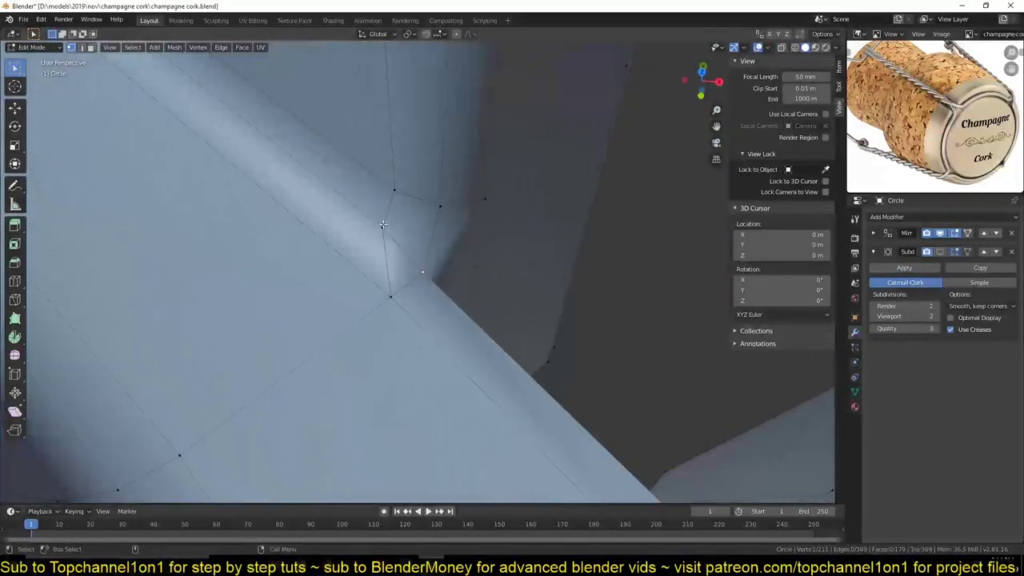
pyautogui.moveTo(382, 225)
pyautogui.mouseDown(button='middle')
pyautogui.moveTo(426, 302)
pyautogui.moveTo(475, 297)
pyautogui.moveTo(424, 256)
pyautogui.moveTo(466, 331)
pyautogui.moveTo(428, 300)
pyautogui.mouseUp(button='middle')
pyautogui.press('g')
pyautogui.press('g')
pyautogui.press('2')
pyautogui.hotkey('ctrl', 'x')
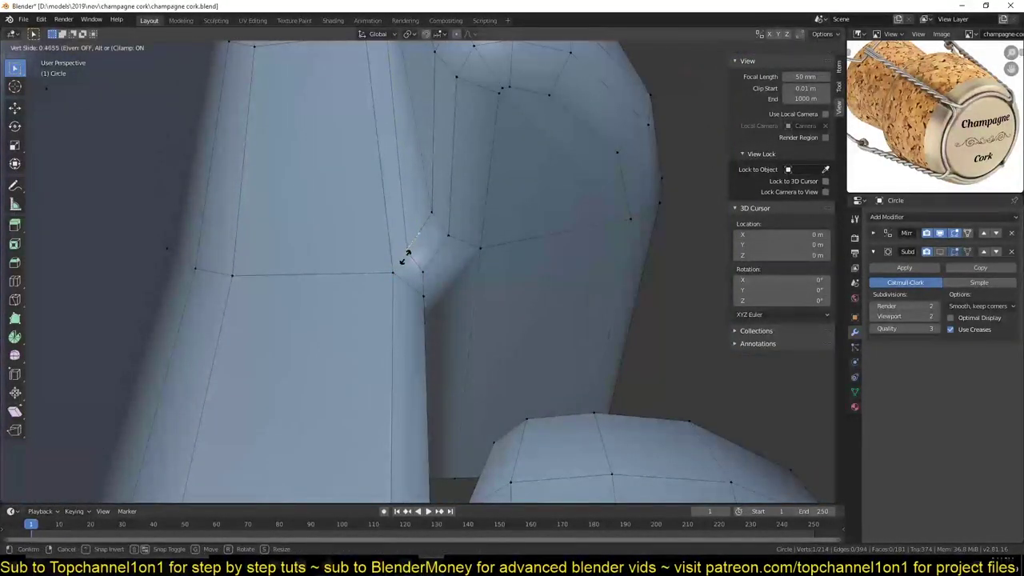
pyautogui.click(406, 256)
pyautogui.keyDown('ctrl'); pyautogui.click(428, 300); pyautogui.keyUp('ctrl')
# Slide the selected corner edges and vertices to tidy the notch corner
pyautogui.press('g')
pyautogui.press('g')
pyautogui.press('KP_7')
pyautogui.rightClick(368, 319)
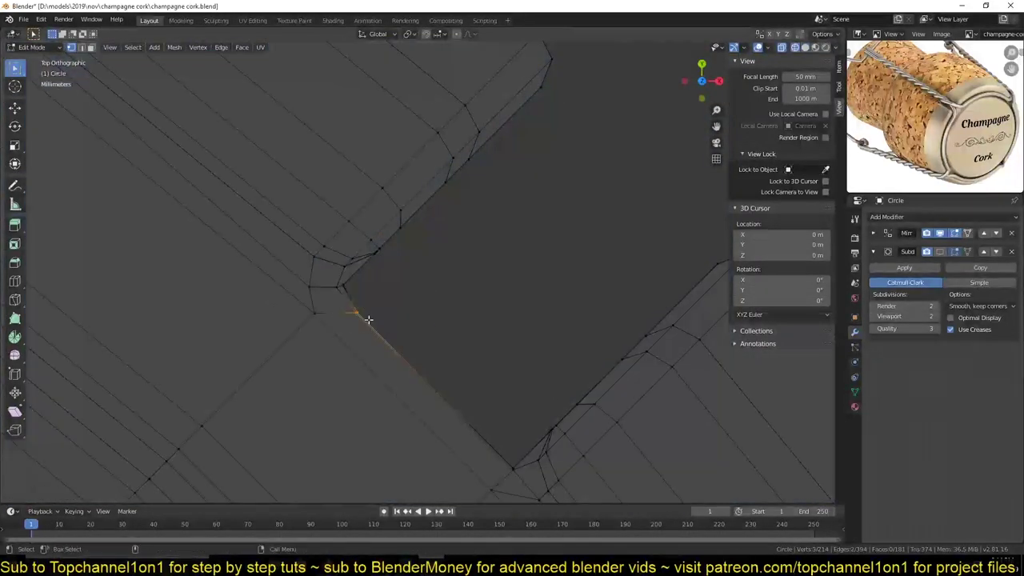
pyautogui.hotkey('shift', 'z')
pyautogui.hotkey('alt', 'a')
pyautogui.moveTo(335, 290)
pyautogui.mouseDown(button='middle')
pyautogui.moveTo(548, 365)
pyautogui.moveTo(421, 311)
pyautogui.moveTo(453, 298)
pyautogui.moveTo(439, 288)
pyautogui.moveTo(415, 296)
pyautogui.moveTo(452, 281)
pyautogui.moveTo(483, 287)
pyautogui.moveTo(442, 244)
pyautogui.moveTo(400, 411)
pyautogui.moveTo(464, 319)
pyautogui.moveTo(393, 222)
pyautogui.moveTo(556, 258)
pyautogui.moveTo(532, 212)
pyautogui.moveTo(587, 338)
pyautogui.moveTo(480, 217)
pyautogui.moveTo(503, 324)
pyautogui.moveTo(480, 336)
pyautogui.moveTo(475, 370)
pyautogui.mouseUp(button='middle')
pyautogui.click(468, 277)
# Reposition the corner vertices, return to Object Mode, and save the cork file
pyautogui.press('g')
pyautogui.press('Escape')
pyautogui.press('g')
pyautogui.press('Escape')
pyautogui.press('Tab')
pyautogui.press('KP_7')
pyautogui.hotkey('ctrl', 's')
pyautogui.scroll(3, 512, 344)
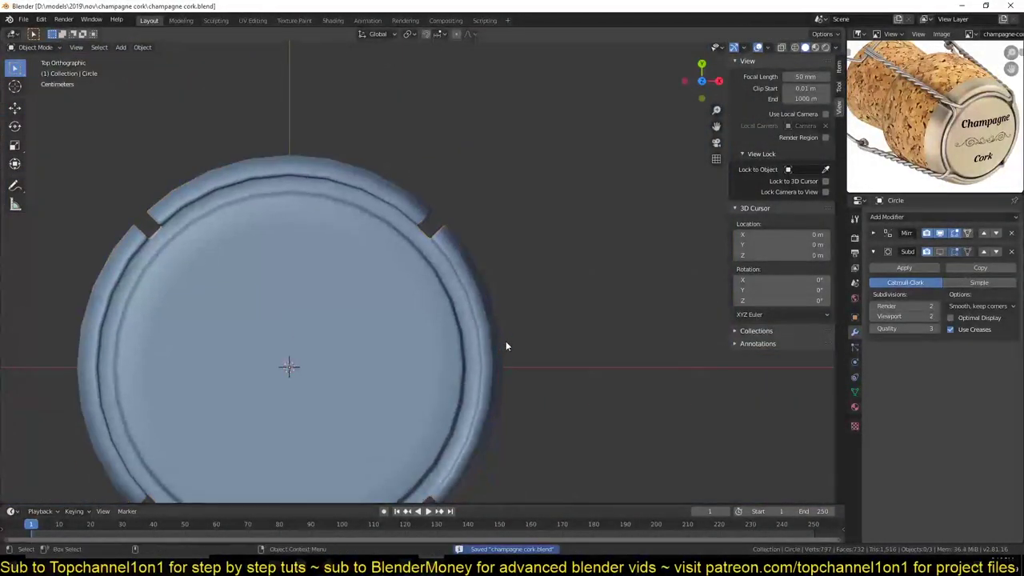
pyautogui.hotkey('shift', 'a')
# Add a circle mesh right of the cap and scale it down small
pyautogui.click(606, 269)
pyautogui.scroll(-1, 320, 360)
pyautogui.click(60, 498)
pyautogui.press('g')
pyautogui.click(453, 222)
pyautogui.press('s')
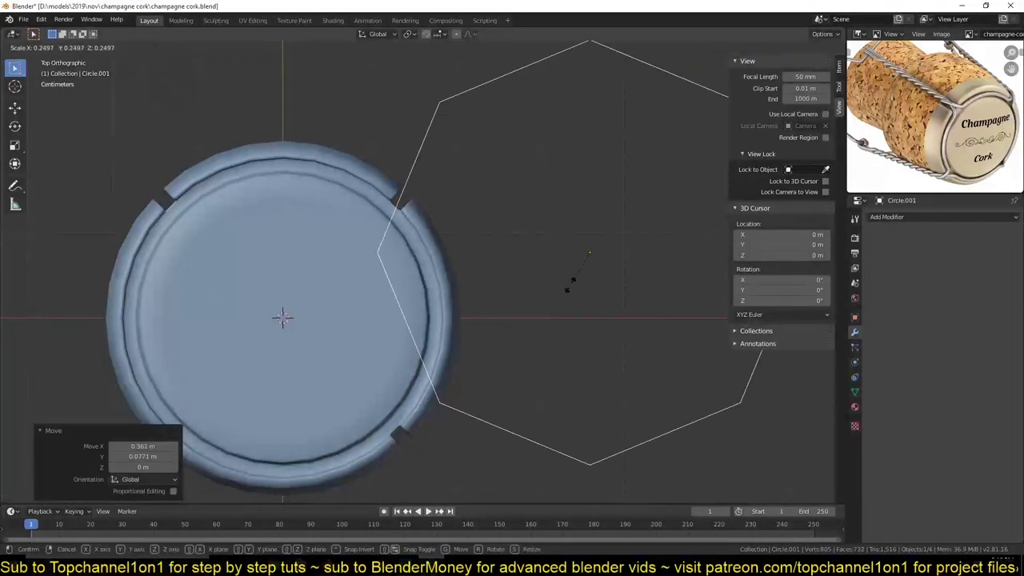
pyautogui.press('s')
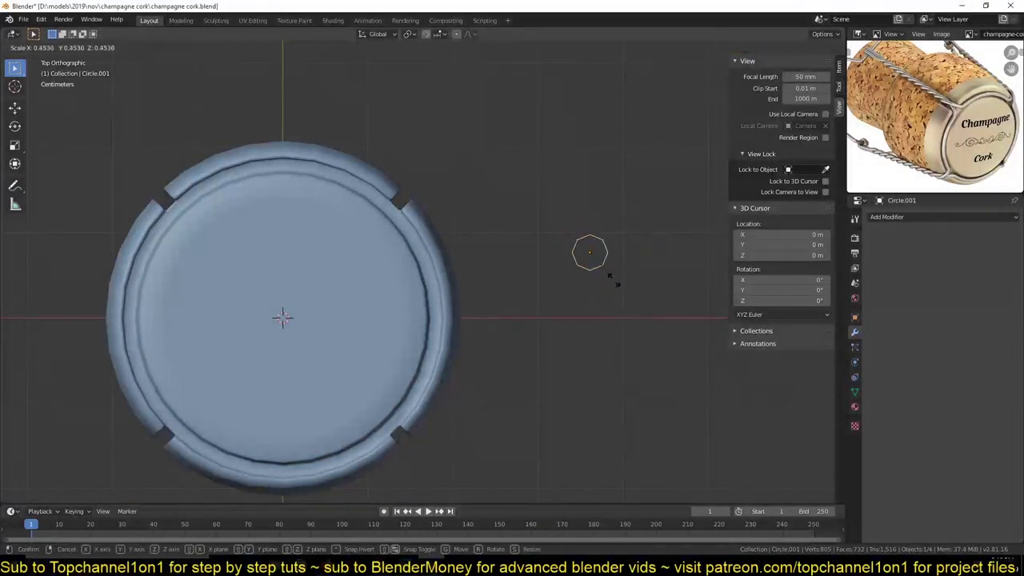
pyautogui.click(613, 279)
# Save the cork file and add a Screw modifier to the circle
pyautogui.press('KP_1')
pyautogui.hotkey('ctrl', 's')
pyautogui.click(886, 217)
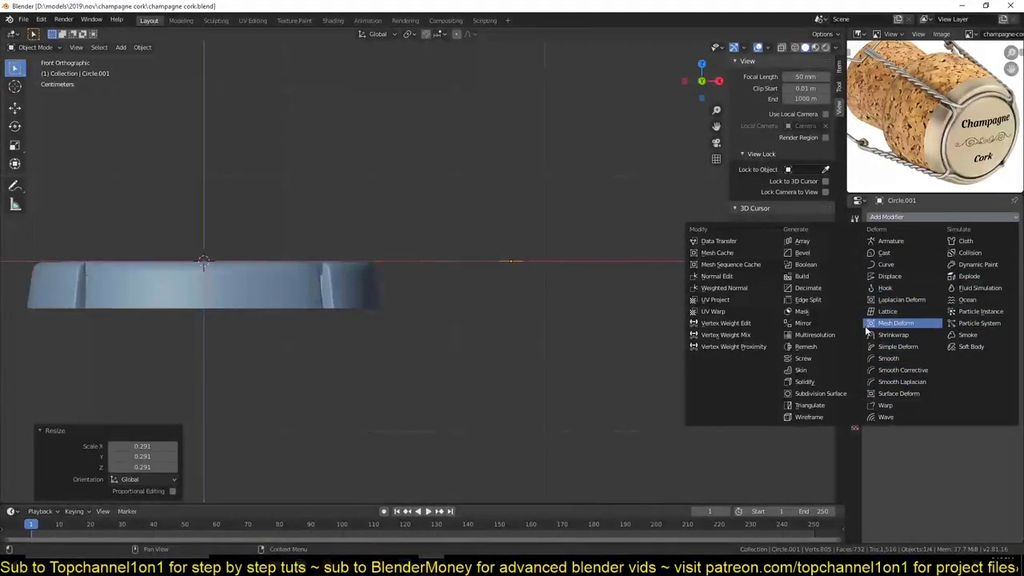
pyautogui.click(802, 357)
# In Edit Mode, offset the circle's vertices along X to twist the wire
pyautogui.press('KP_7')
pyautogui.scroll(2, 560, 320)
pyautogui.press('Tab')
pyautogui.press('g')
pyautogui.press('x')
pyautogui.click(571, 366)
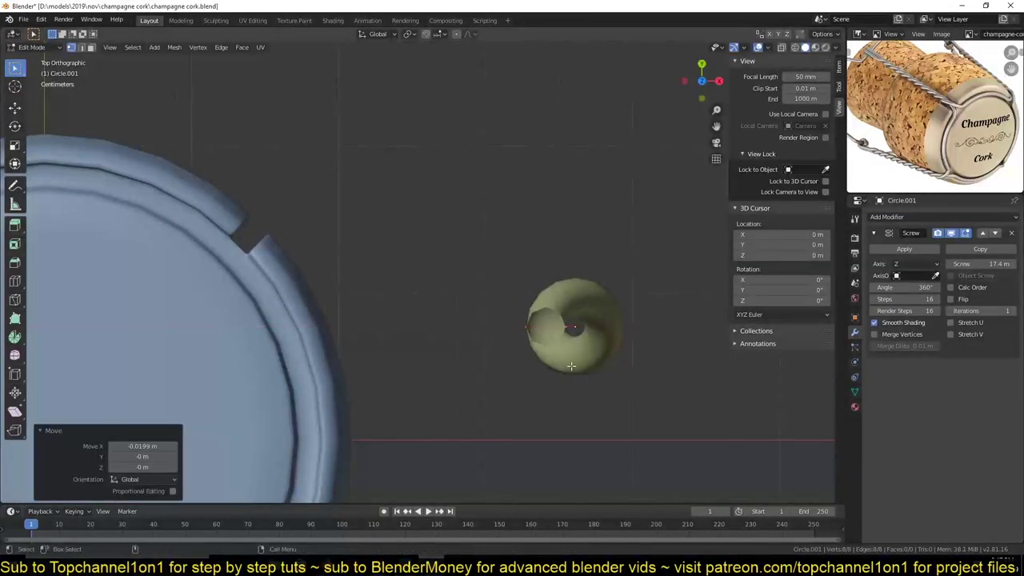
pyautogui.press('KP_1')
pyautogui.press('KP_7')
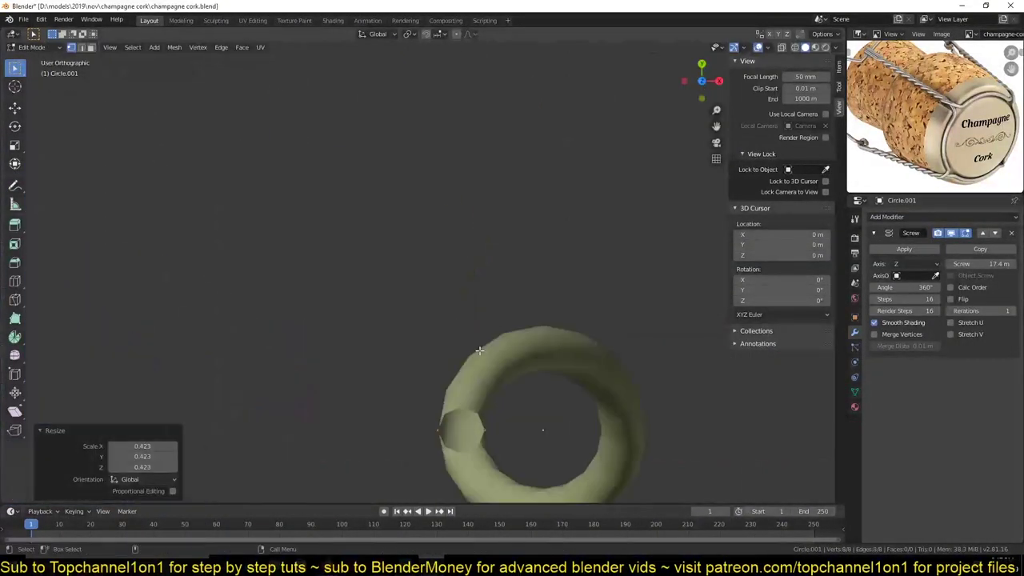
# Shrink and shift the vertex ring, then adjust the Screw steps to shape the two-strand twist
pyautogui.hotkey('shift', 'z')
pyautogui.scroll(2, 445, 281)
pyautogui.press('s')
pyautogui.press('g')
pyautogui.click(360, 350)
pyautogui.scroll(-3, 360, 350)
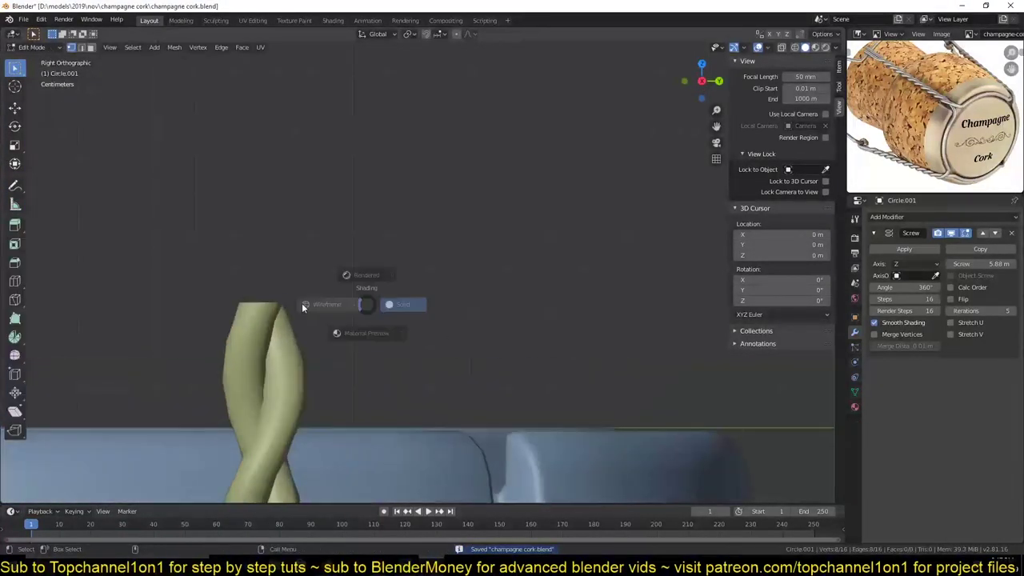
pyautogui.moveTo(919, 299); pyautogui.dragTo(938, 301)
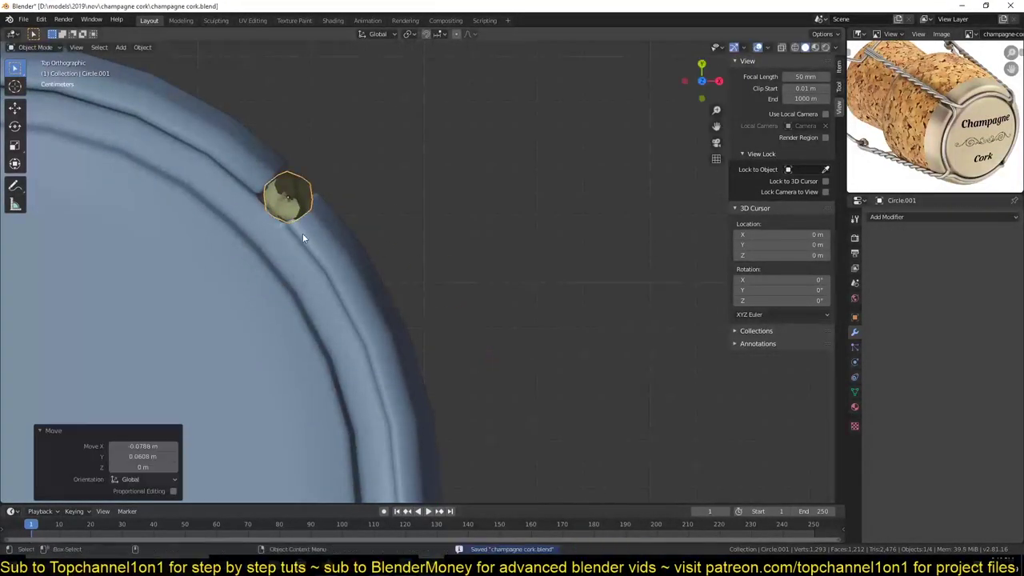
pyautogui.press('Home')
pyautogui.hotkey('shift', 'a')
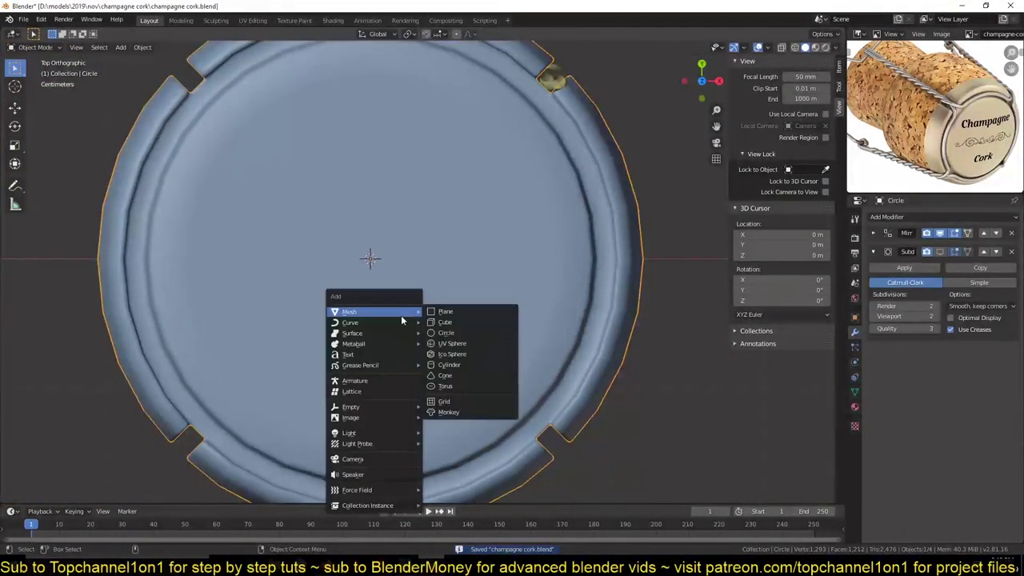
pyautogui.click(453, 321)
pyautogui.hotkey('shift', 'z')
pyautogui.scroll(-3, 446, 332)
pyautogui.press('s')
pyautogui.click(439, 290)
pyautogui.press('KP_1')
pyautogui.scroll(3, 455, 321)
pyautogui.press('g')
pyautogui.press('z')
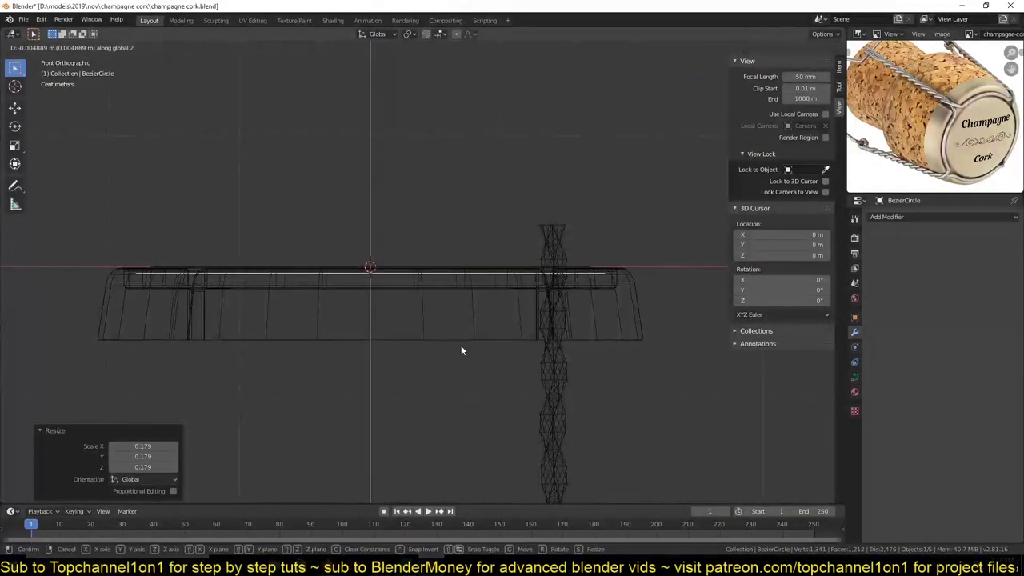
pyautogui.click(461, 345)
pyautogui.click(855, 376)
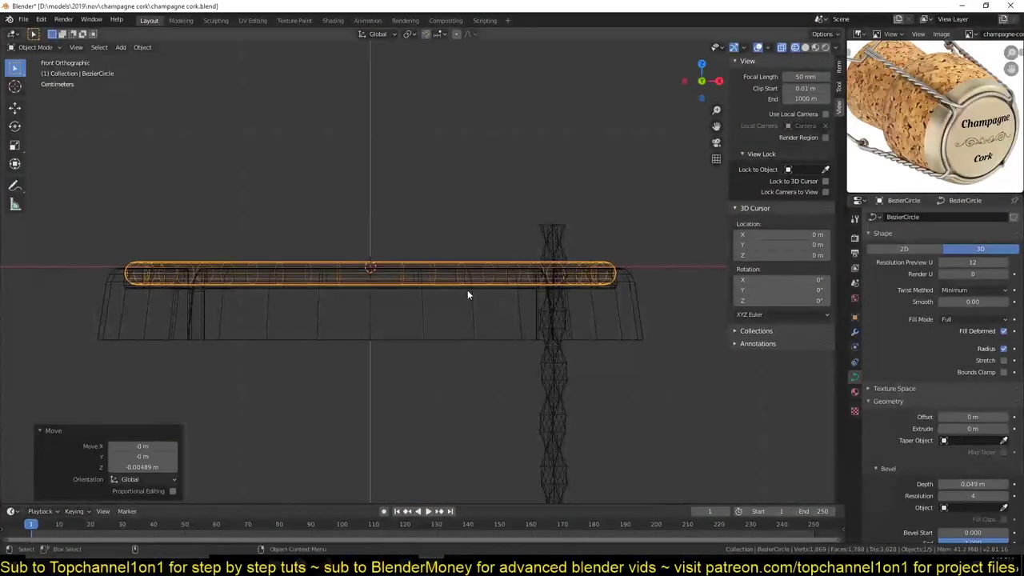
pyautogui.press('KP_7')
pyautogui.press('Tab')
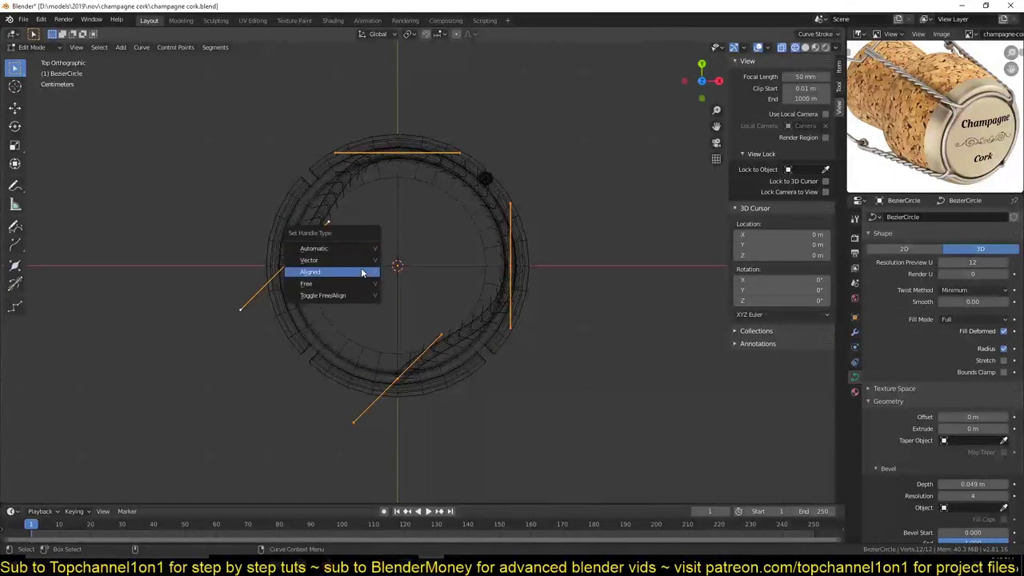
pyautogui.hotkey('shift', 'z')
pyautogui.scroll(3, 434, 355)
pyautogui.keyDown('shift'); pyautogui.moveTo(458, 356); pyautogui.dragTo(485, 443, button='middle'); pyautogui.keyUp('shift')
pyautogui.rightClick(419, 291)
pyautogui.click(420, 291)
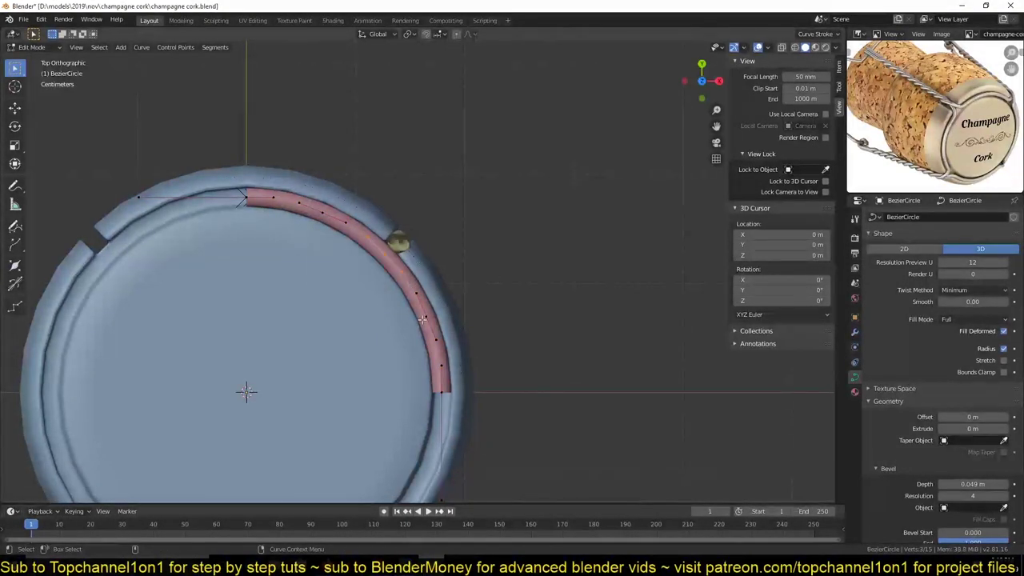
pyautogui.press('Tab')
pyautogui.scroll(1, 372, 230)
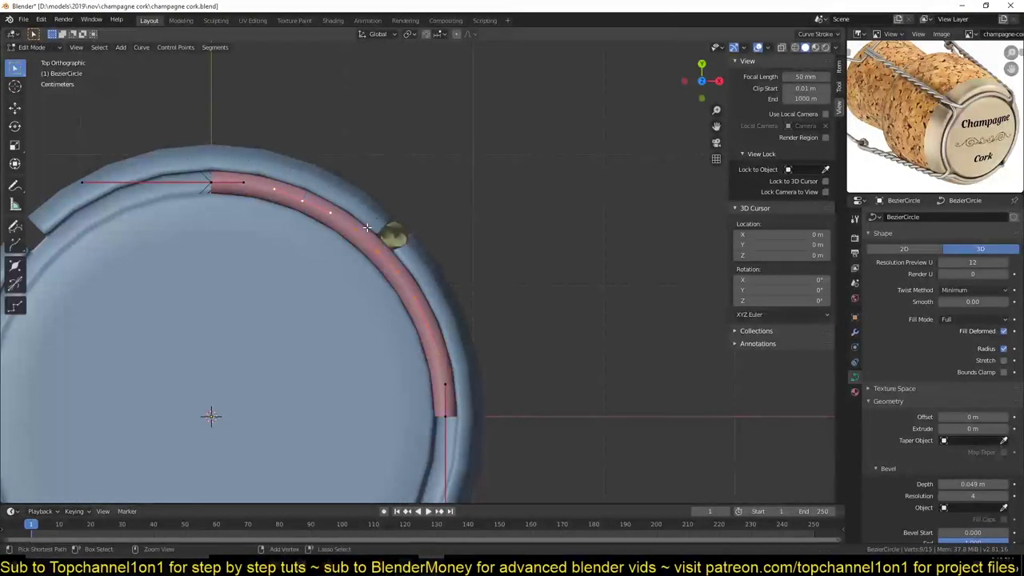
pyautogui.click(419, 271)
pyautogui.press('Tab')
pyautogui.rightClick(276, 310)
# Convert the previous curve to a mesh and add a new circle mesh for the wire
pyautogui.click(384, 311)
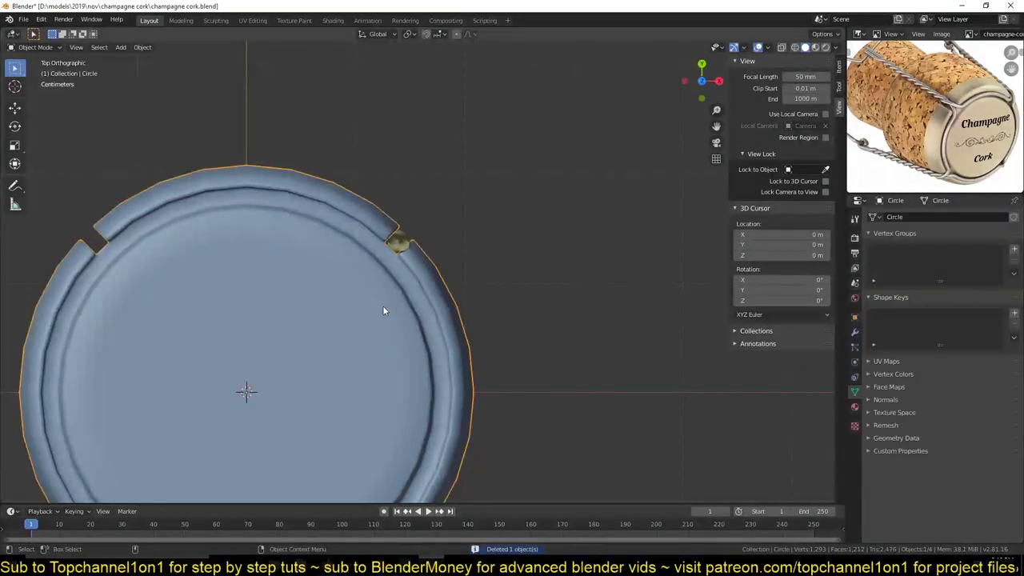
pyautogui.rightClick(309, 279)
pyautogui.click(522, 317)
pyautogui.rightClick(264, 375)
pyautogui.click(272, 531)
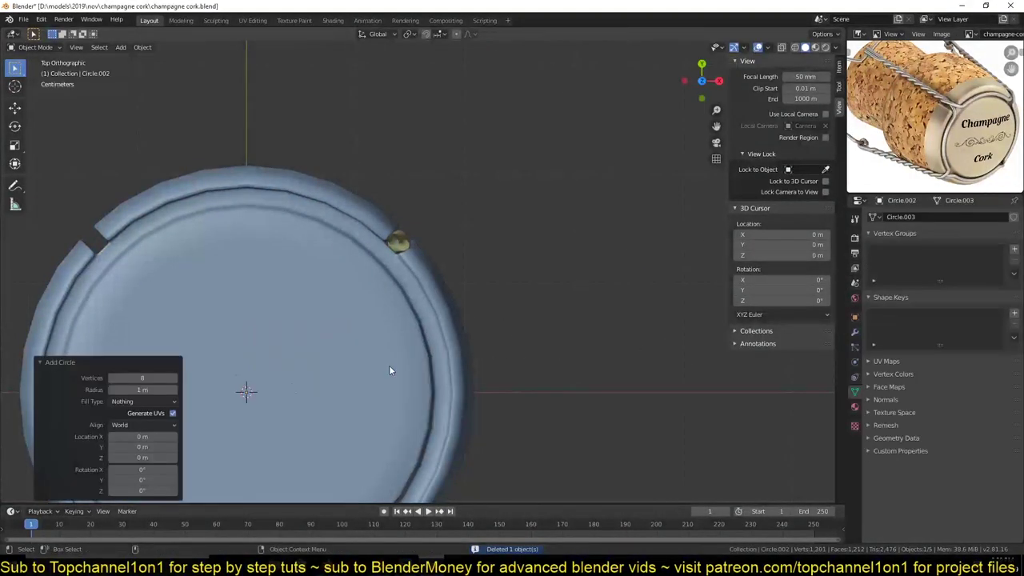
pyautogui.click(294, 349)
# Extrude the circle's end vertex upward into a path arcing over the cap
pyautogui.press('Tab')
pyautogui.moveTo(320, 320); pyautogui.dragTo(434, 321, button='middle')
pyautogui.press('KP_3')
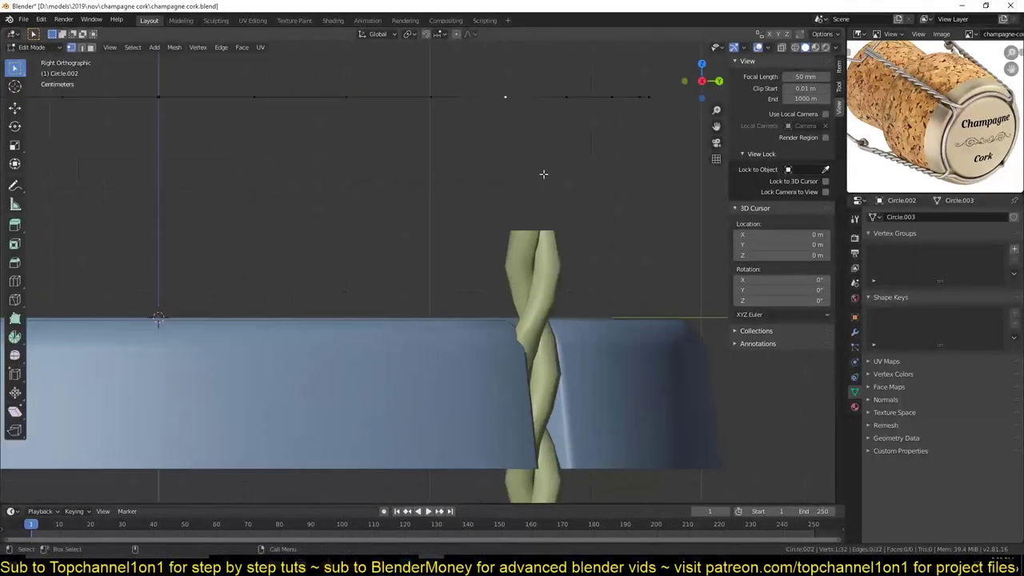
pyautogui.press('KP_7')
pyautogui.press('KP_1')
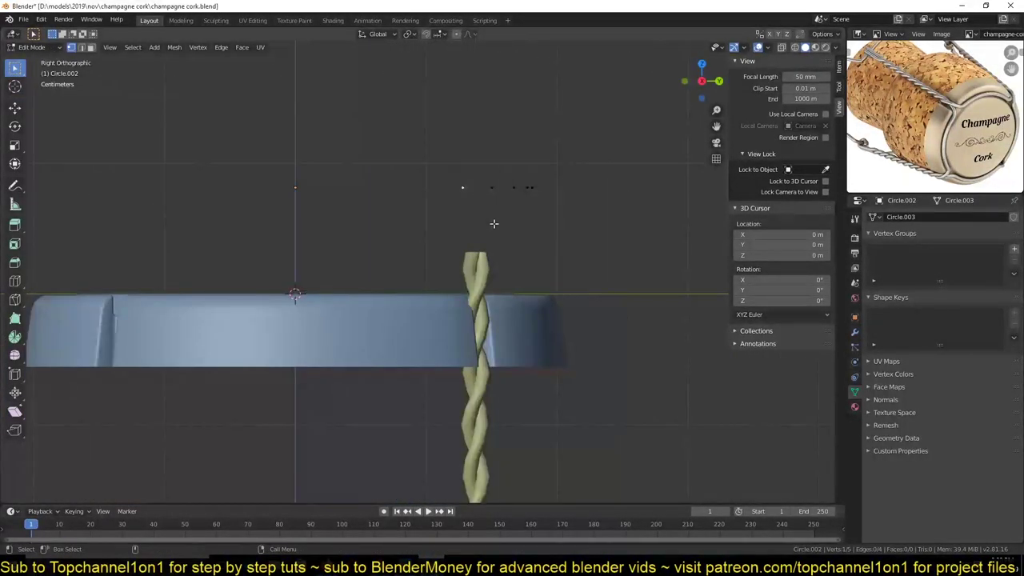
pyautogui.press('e')
pyautogui.click(456, 256)
pyautogui.press('KP_7')
pyautogui.scroll(2, 498, 288)
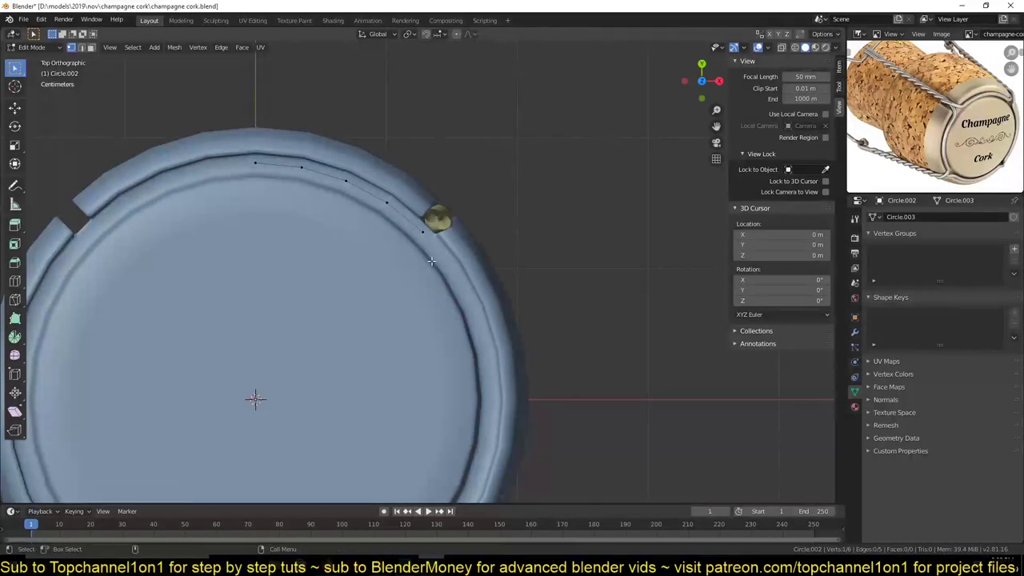
pyautogui.scroll(-3, 431, 261)
pyautogui.moveTo(431, 261)
pyautogui.mouseDown(button='middle')
pyautogui.moveTo(334, 153)
pyautogui.moveTo(505, 244)
pyautogui.mouseUp(button='middle')
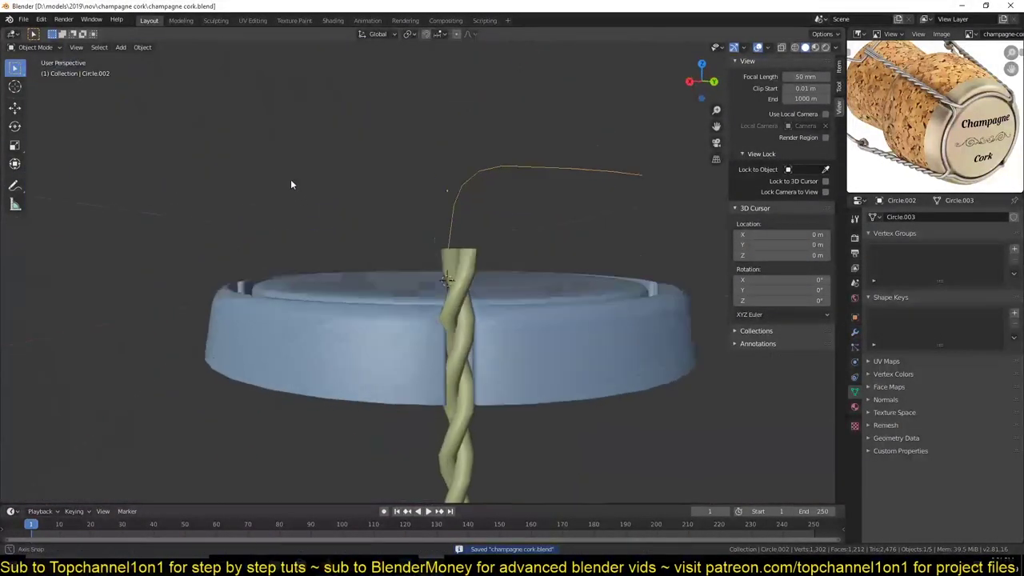
# Convert the wire path to a curve with Bevel Depth 0.028 m and Resolution 2, then begin converting it to mesh
pyautogui.rightClick(494, 290)
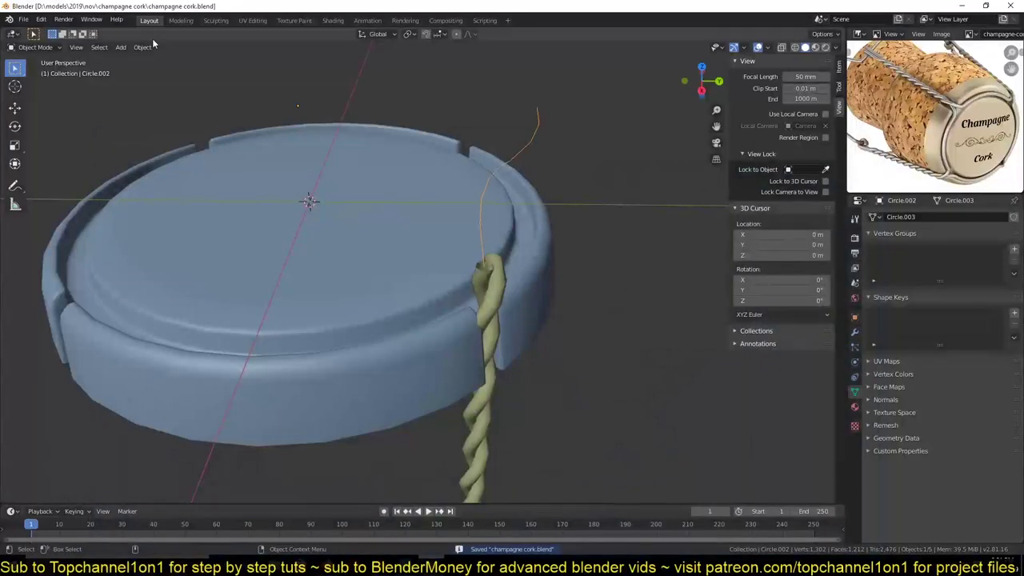
pyautogui.click(142, 47)
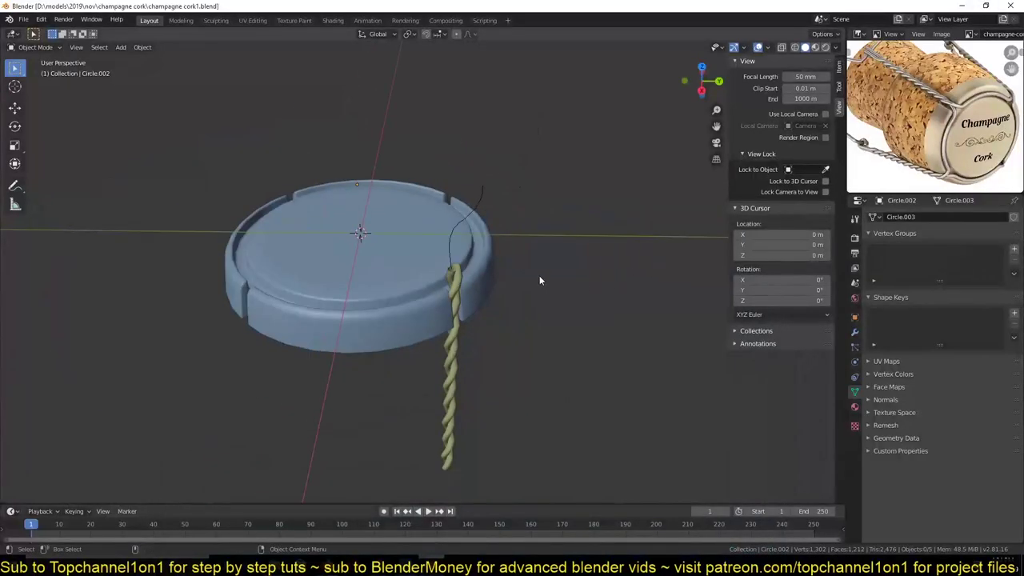
pyautogui.moveTo(449, 248); pyautogui.dragTo(621, 265, button='middle')
pyautogui.click(143, 48)
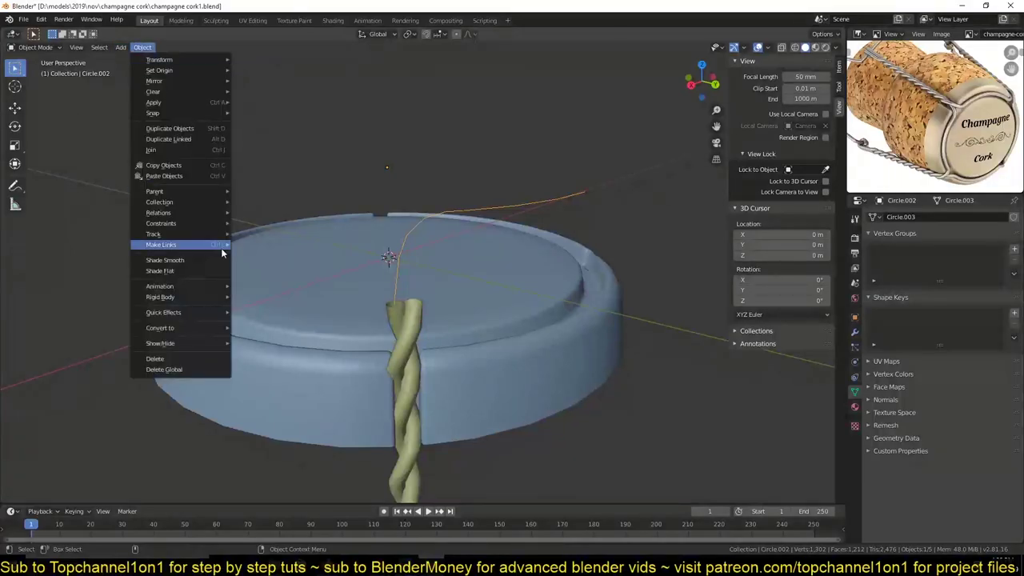
pyautogui.click(274, 327)
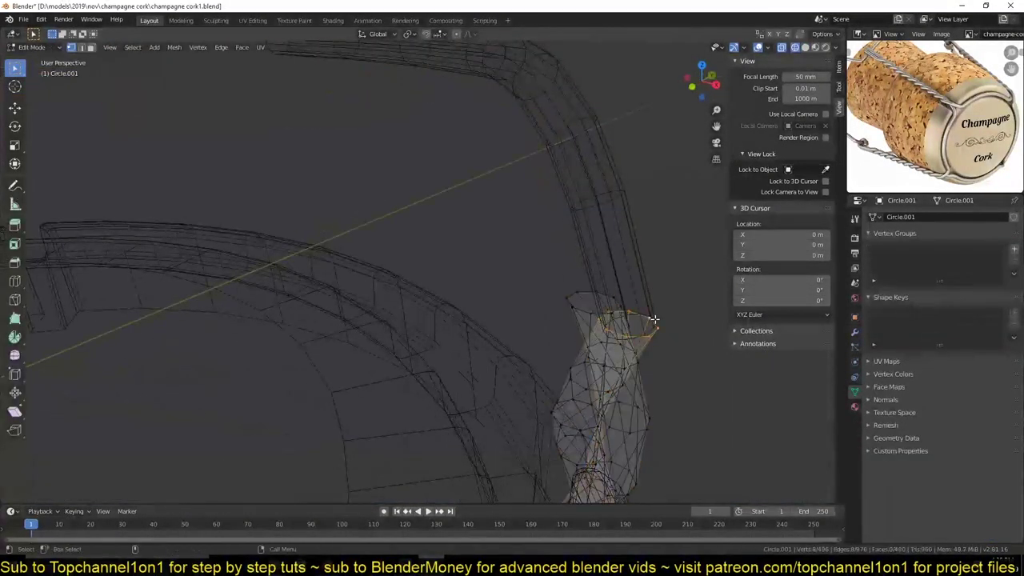
pyautogui.press('Tab')
pyautogui.click(620, 200)
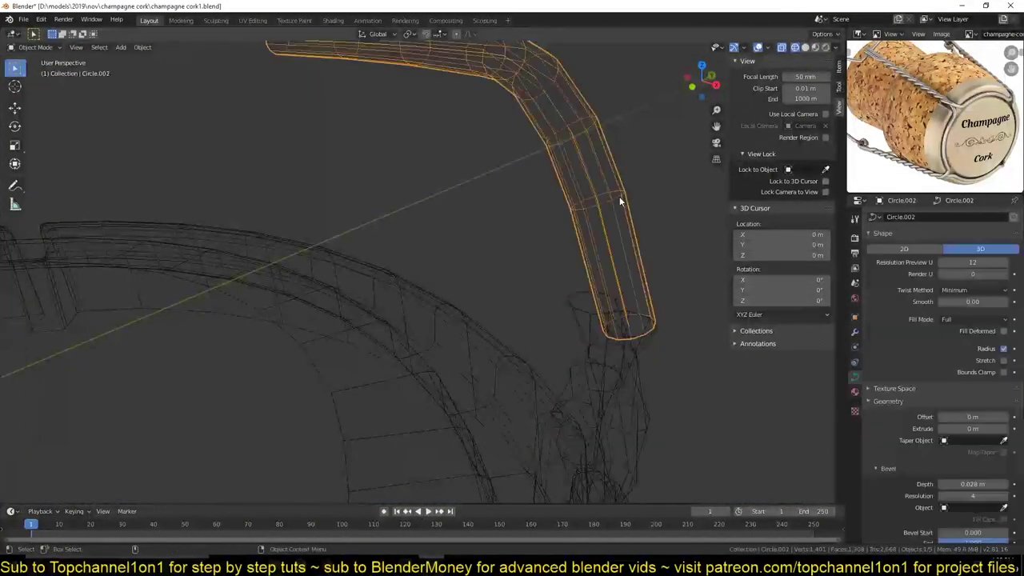
pyautogui.moveTo(645, 362); pyautogui.dragTo(389, 267, button='middle')
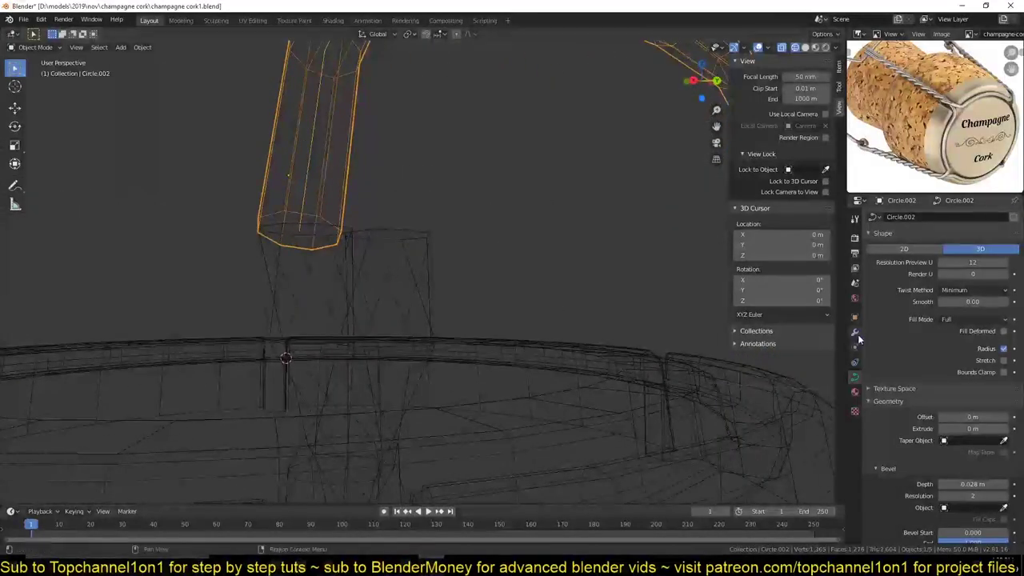
pyautogui.rightClick(307, 272)
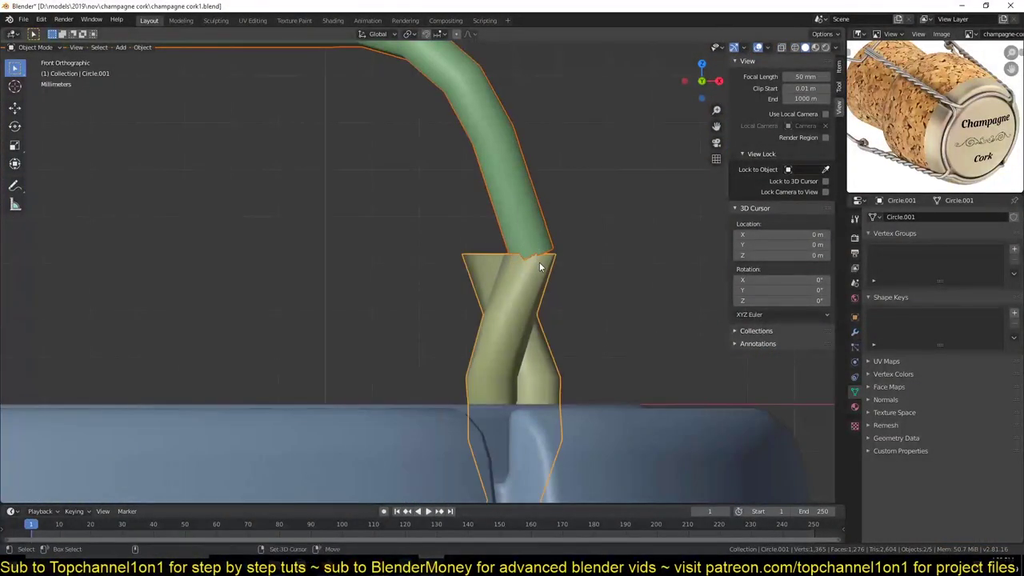
# Dissolve the selected edge loop and fill the tube's open end with a face
pyautogui.hotkey('ctrl', 'x')
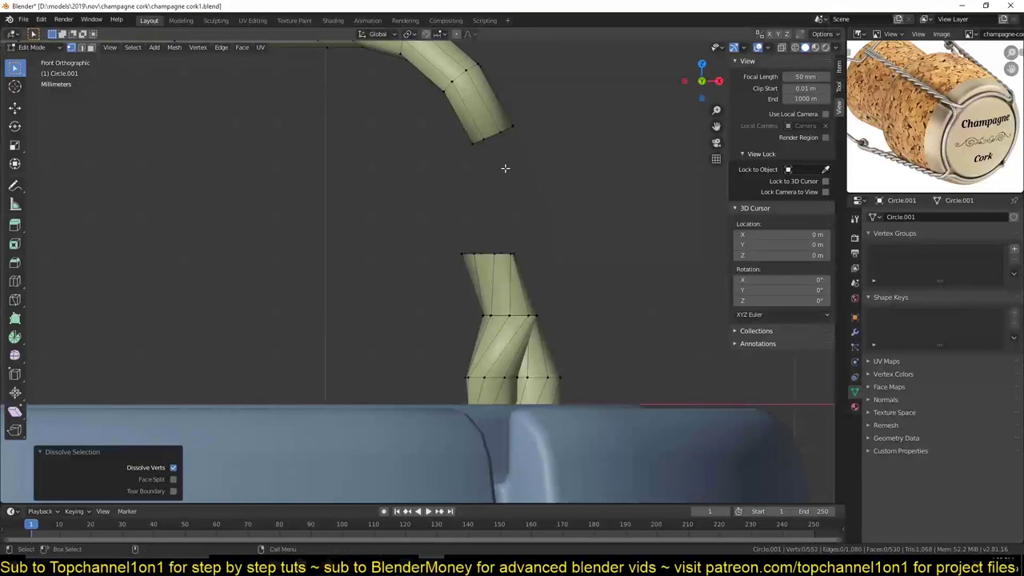
pyautogui.moveTo(504, 168); pyautogui.dragTo(485, 150, button='middle')
pyautogui.press('2')
pyautogui.rightClick(485, 149)
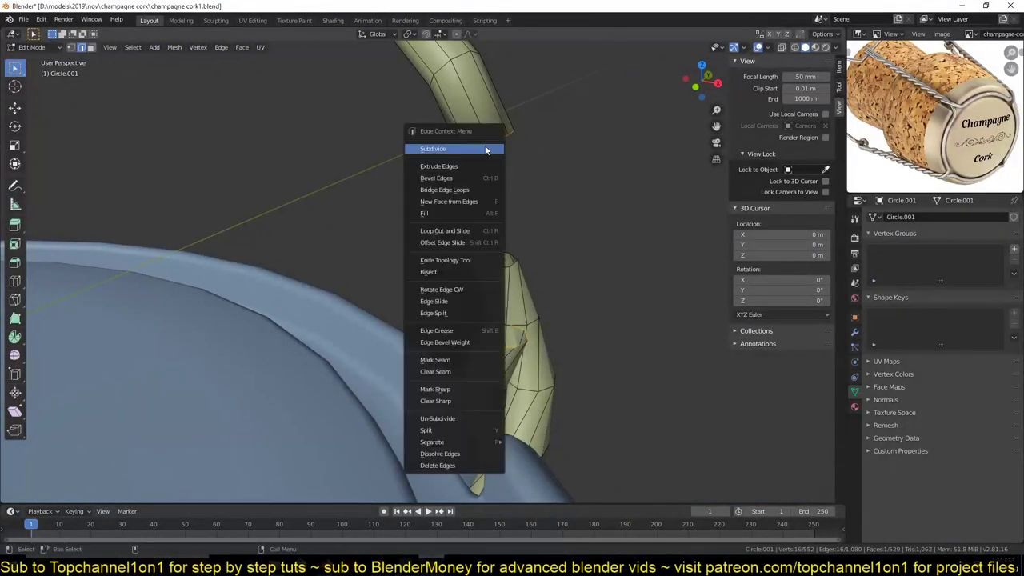
pyautogui.click(486, 201)
pyautogui.press('KP_1')
pyautogui.press('a')
# Add an extra edge loop around the wire tube
pyautogui.hotkey('ctrl', 'r')
pyautogui.click(523, 230)
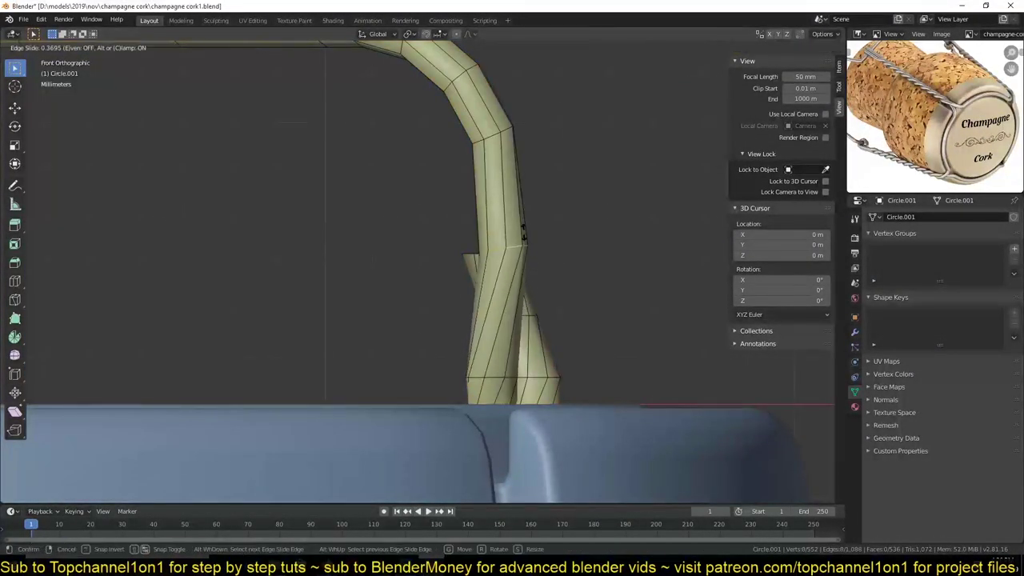
pyautogui.click(523, 230)
pyautogui.press('Tab')
pyautogui.scroll(-5, 592, 153)
pyautogui.moveTo(592, 152); pyautogui.dragTo(414, 226, button='middle')
# Raise the wire vertically onto the cap rim, save, and switch to a see-through top view
pyautogui.press('g')
pyautogui.press('z')
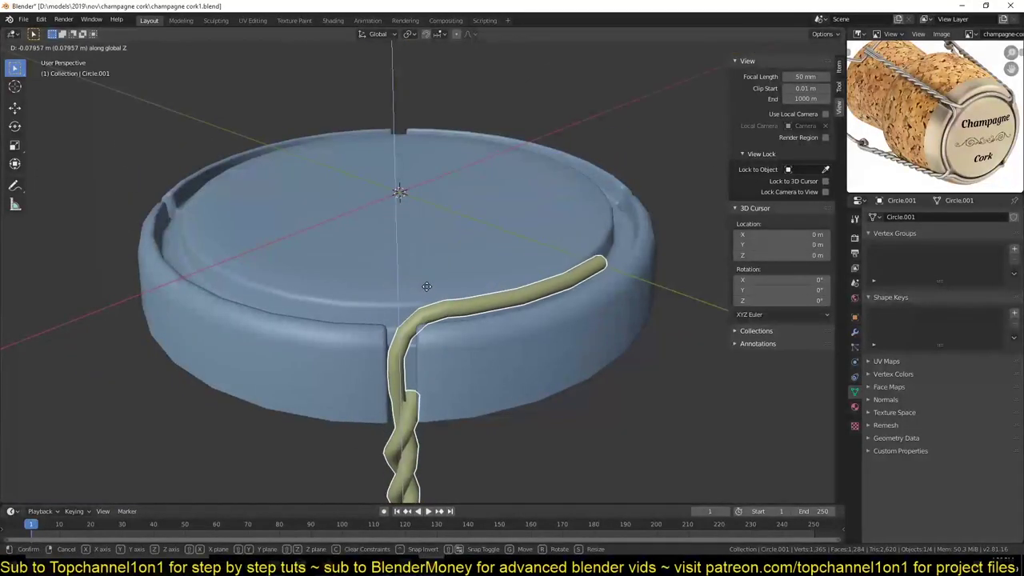
pyautogui.click(426, 287)
pyautogui.press('KP_7')
pyautogui.press('Tab')
pyautogui.hotkey('ctrl', 's')
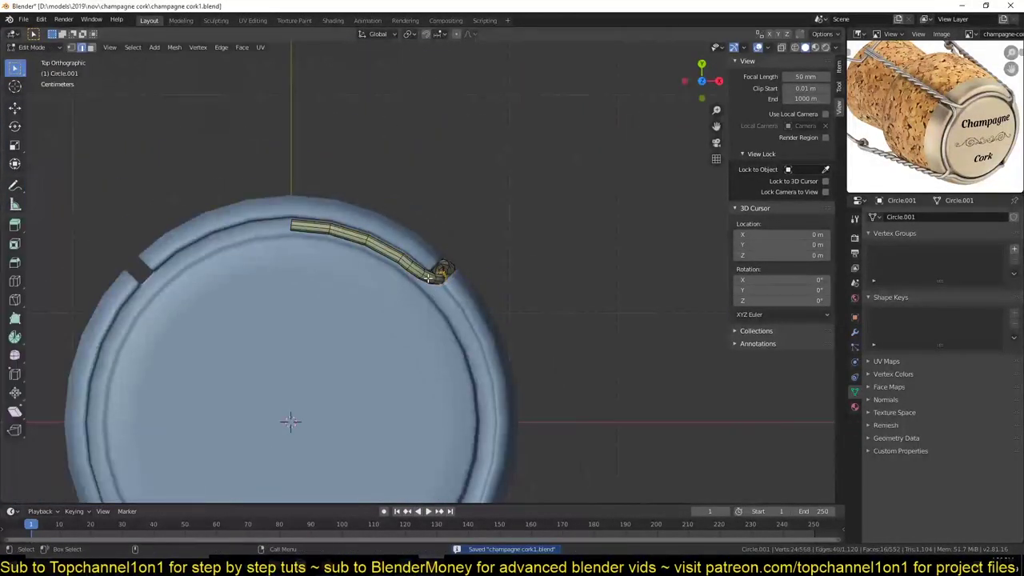
pyautogui.scroll(2, 430, 277)
pyautogui.press('KP_1')
pyautogui.hotkey('shift', 'z')
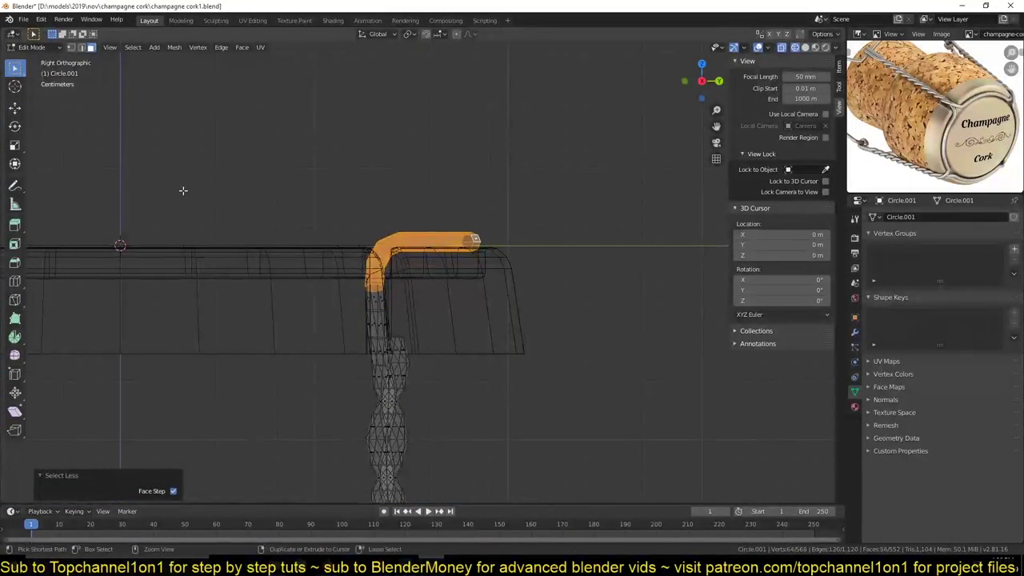
pyautogui.press('KP_7')
pyautogui.scroll(-4, 402, 193)
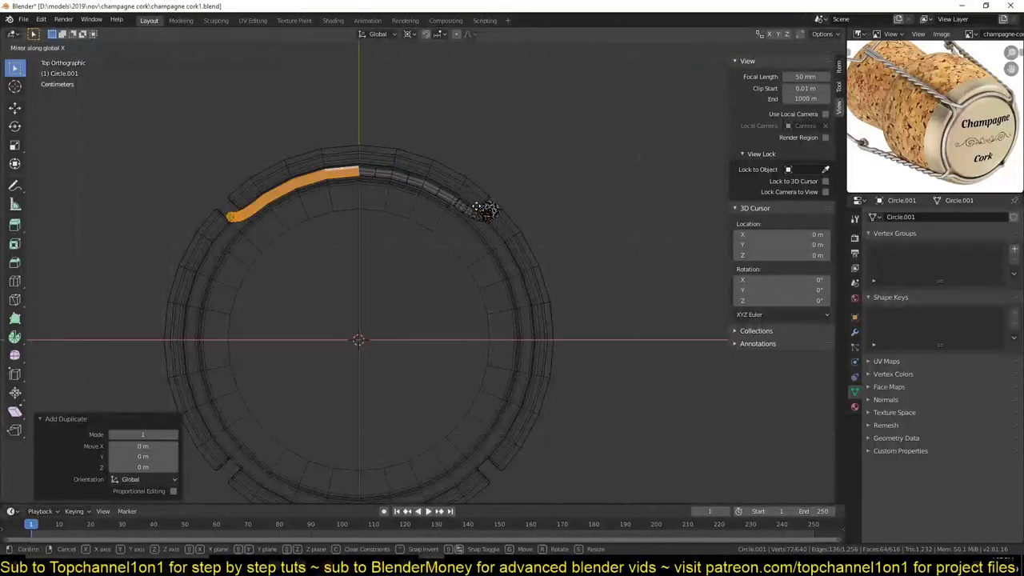
# Rotate the copied strand 90° and return to solid shading
pyautogui.press('Return')
pyautogui.hotkey('shift', 'z')
pyautogui.moveTo(511, 459); pyautogui.dragTo(476, 320, button='middle')
pyautogui.scroll(4, 470, 304)
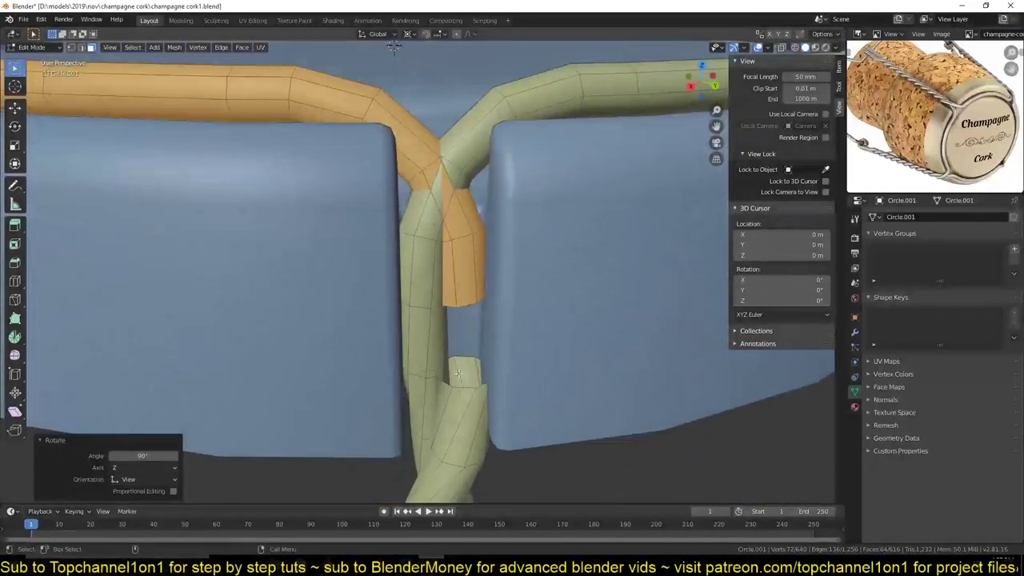
pyautogui.scroll(-3, 489, 240)
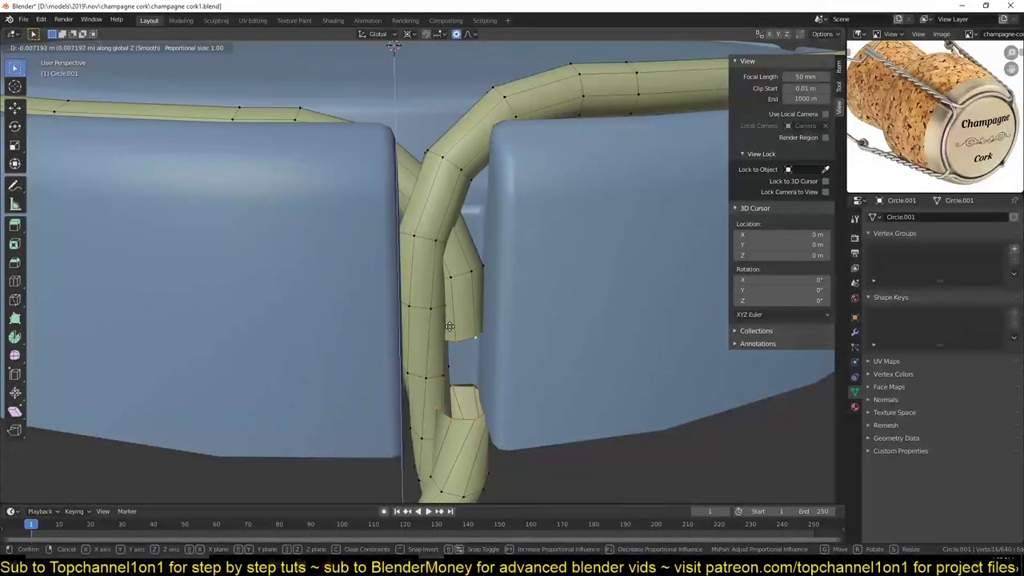
pyautogui.moveTo(489, 240); pyautogui.dragTo(484, 349, button='middle')
pyautogui.press('KP_7')
# Move the strand end with proportional editing and dissolve the extra edges
pyautogui.press('g')
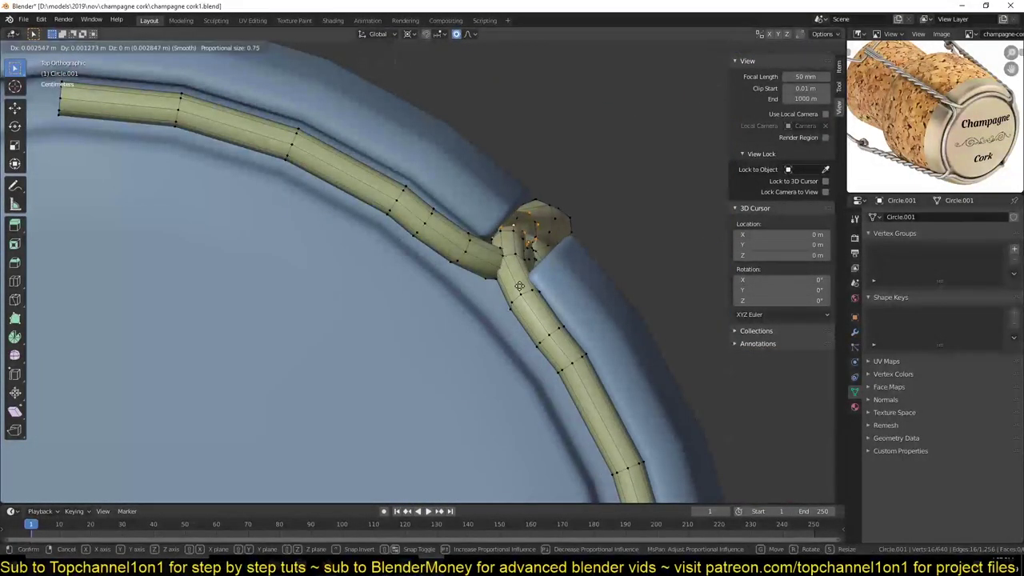
pyautogui.click(543, 265)
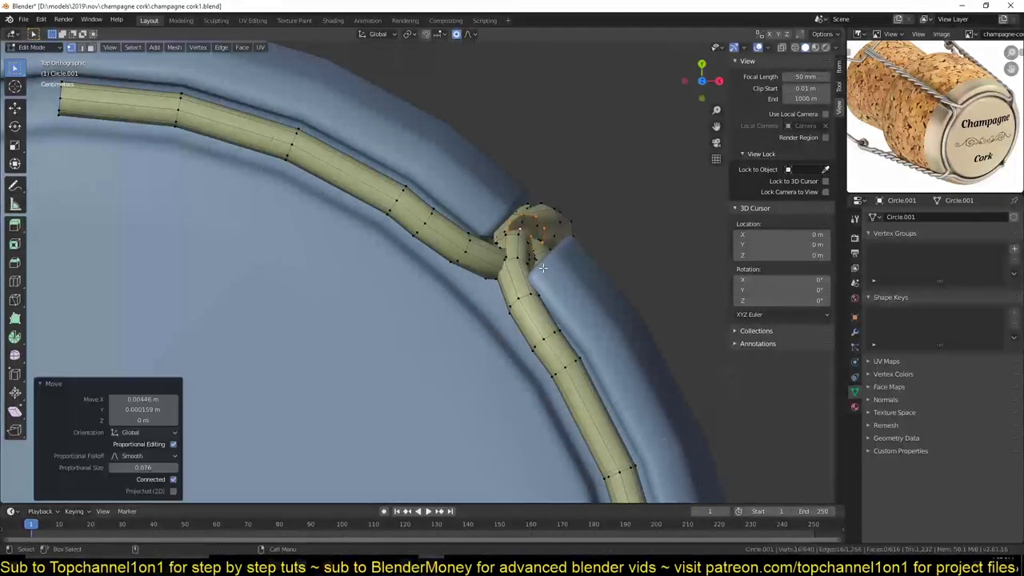
pyautogui.moveTo(543, 265); pyautogui.dragTo(448, 240, button='middle')
pyautogui.rightClick(375, 256)
pyautogui.press('Escape')
pyautogui.scroll(3, 409, 335)
pyautogui.hotkey('ctrl', 'b')
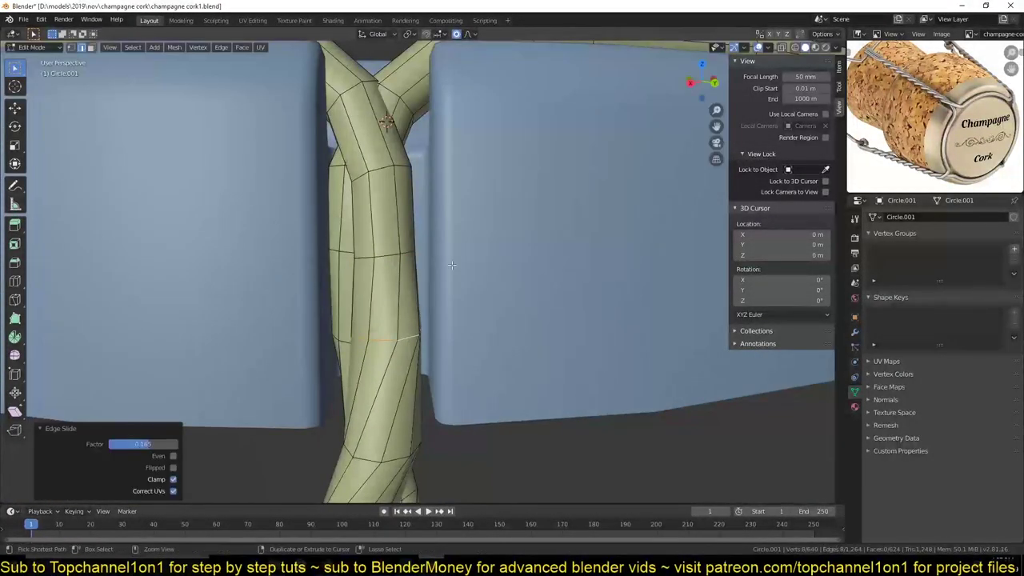
pyautogui.click(408, 334)
pyautogui.scroll(-5, 409, 334)
pyautogui.moveTo(464, 290); pyautogui.dragTo(491, 276, button='middle')
# Rotate the wire vertices to wrap the rim and nudge the strand end into the gap
pyautogui.hotkey('ctrl', 'x')
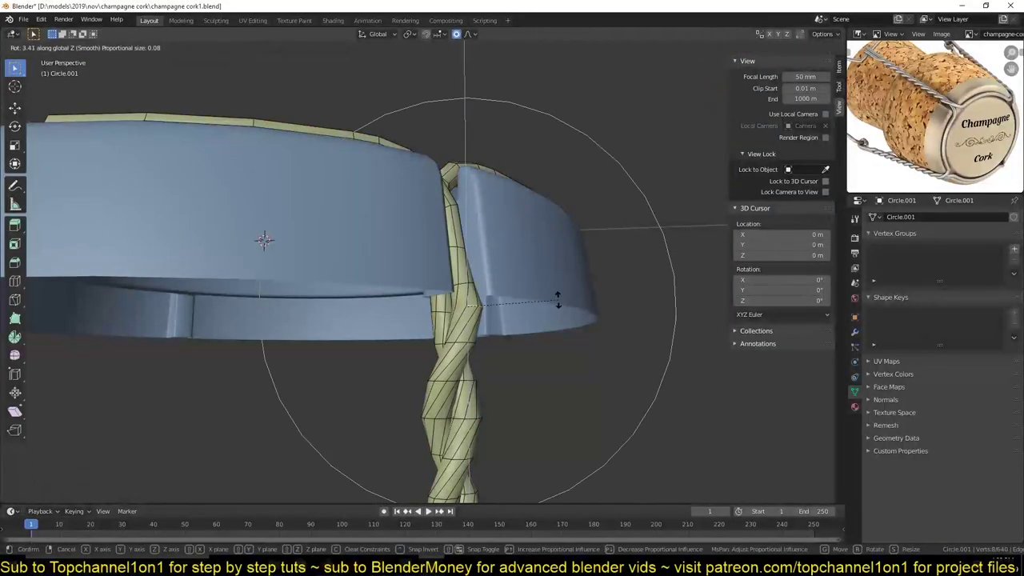
pyautogui.click(507, 291)
pyautogui.scroll(-3, 506, 291)
pyautogui.scroll(3, 490, 290)
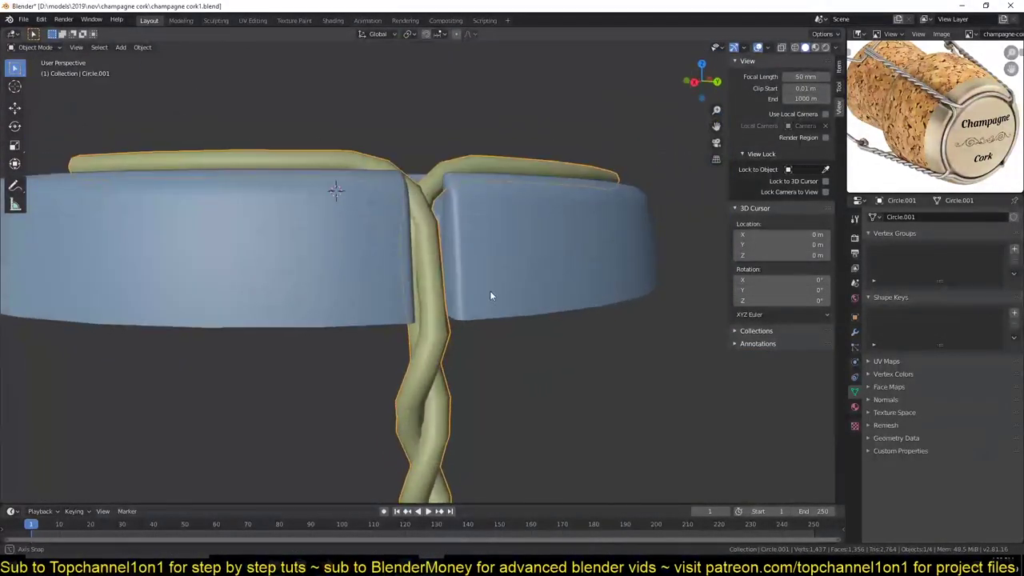
pyautogui.moveTo(489, 290)
pyautogui.mouseDown(button='middle')
pyautogui.moveTo(475, 325)
pyautogui.moveTo(418, 190)
pyautogui.mouseUp(button='middle')
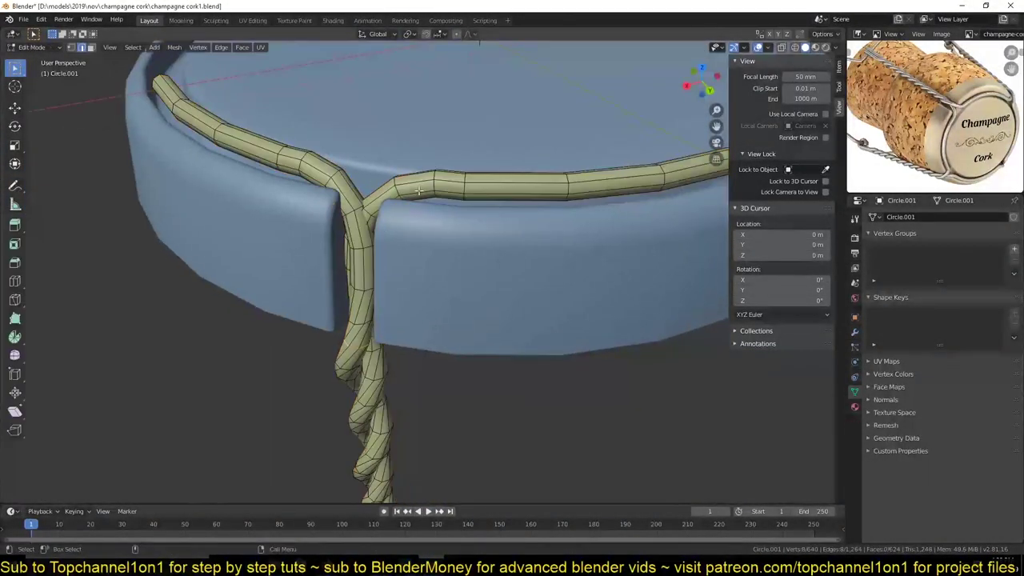
pyautogui.rightClick(373, 240)
pyautogui.press('KP_7')
pyautogui.click(482, 262)
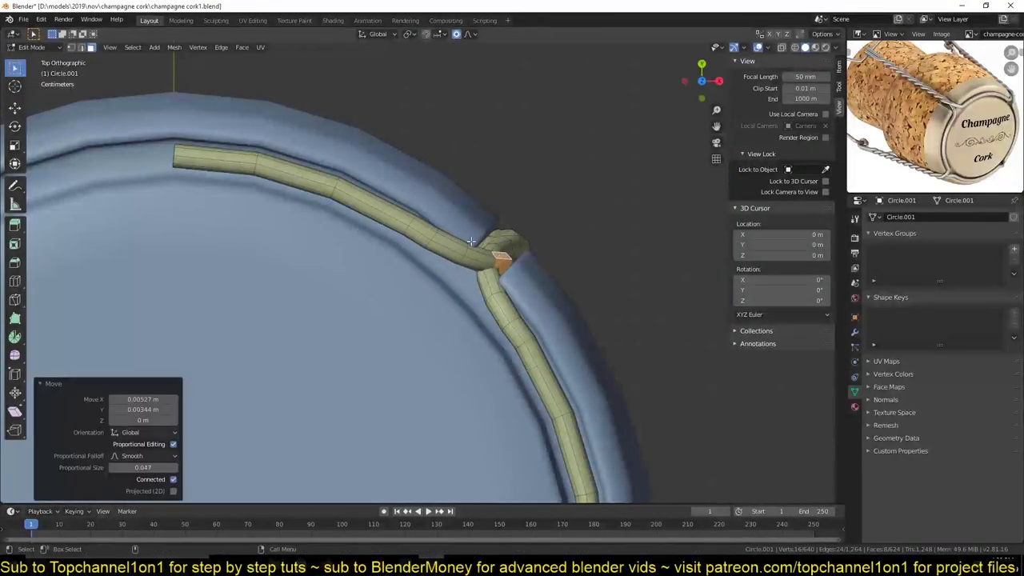
pyautogui.moveTo(482, 262); pyautogui.dragTo(482, 304, button='middle')
pyautogui.press('KP_7')
pyautogui.press('g')
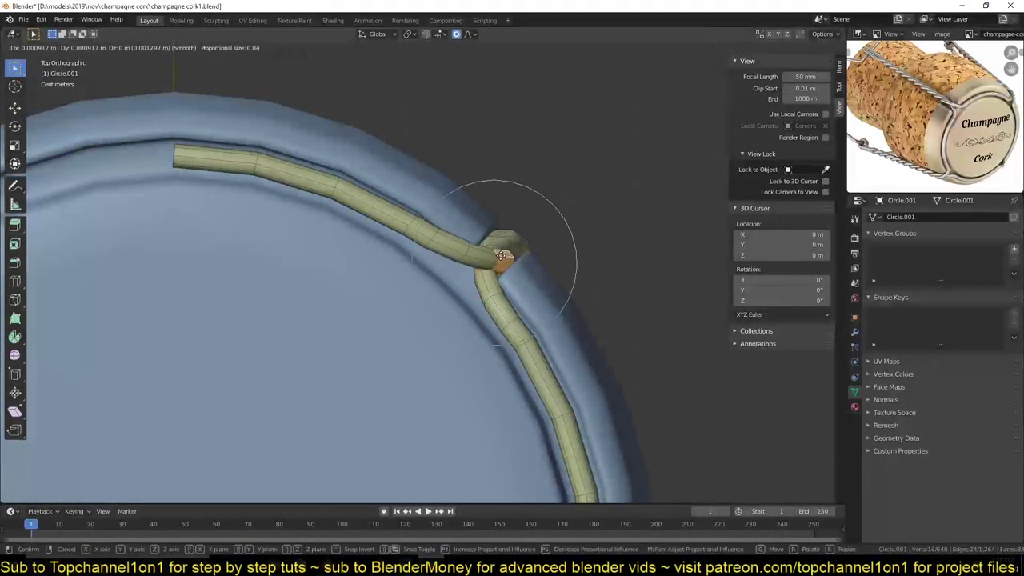
pyautogui.click(453, 243)
# Try beveling a rope edge loop, then cancel the bevel
pyautogui.moveTo(453, 244); pyautogui.dragTo(343, 231, button='middle')
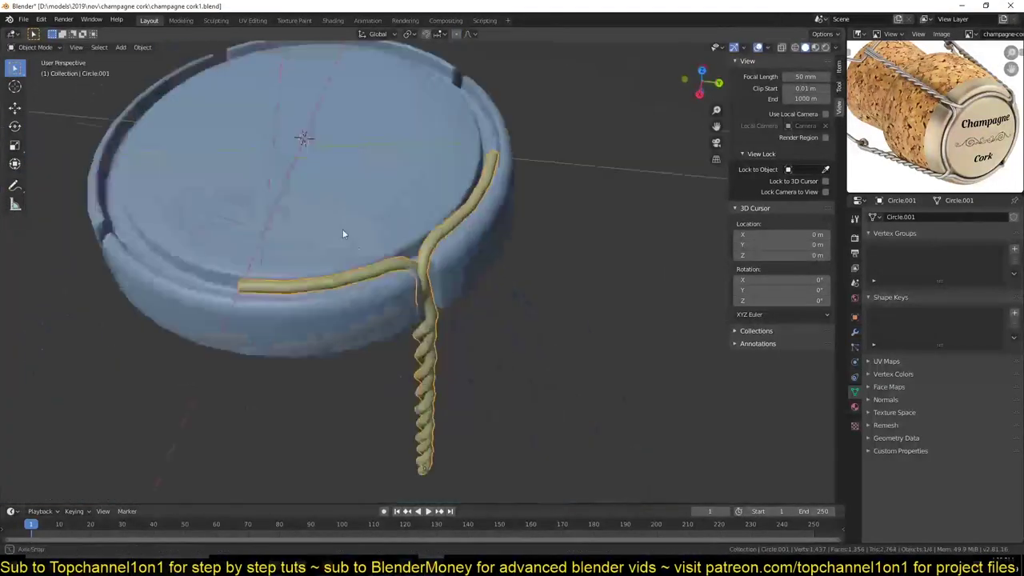
pyautogui.scroll(5, 466, 275)
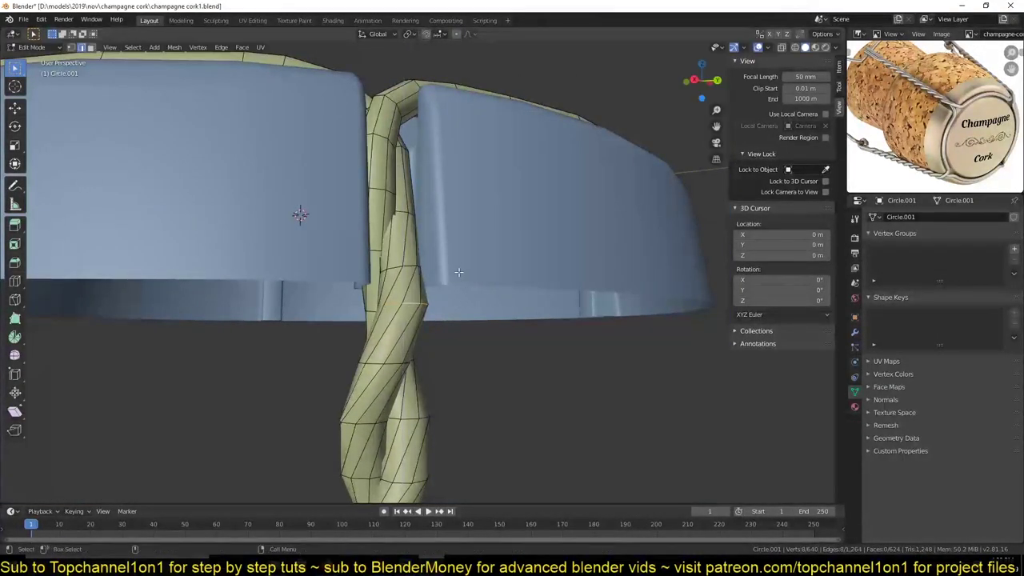
pyautogui.hotkey('ctrl', 'b')
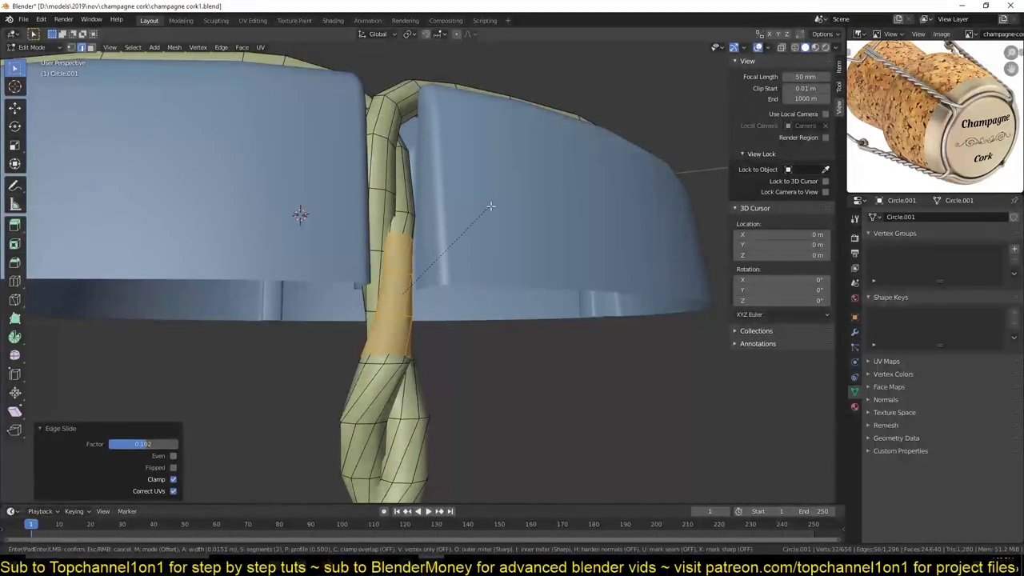
pyautogui.rightClick(491, 206)
pyautogui.scroll(-4, 360, 240)
pyautogui.moveTo(360, 240); pyautogui.dragTo(397, 279, button='middle')
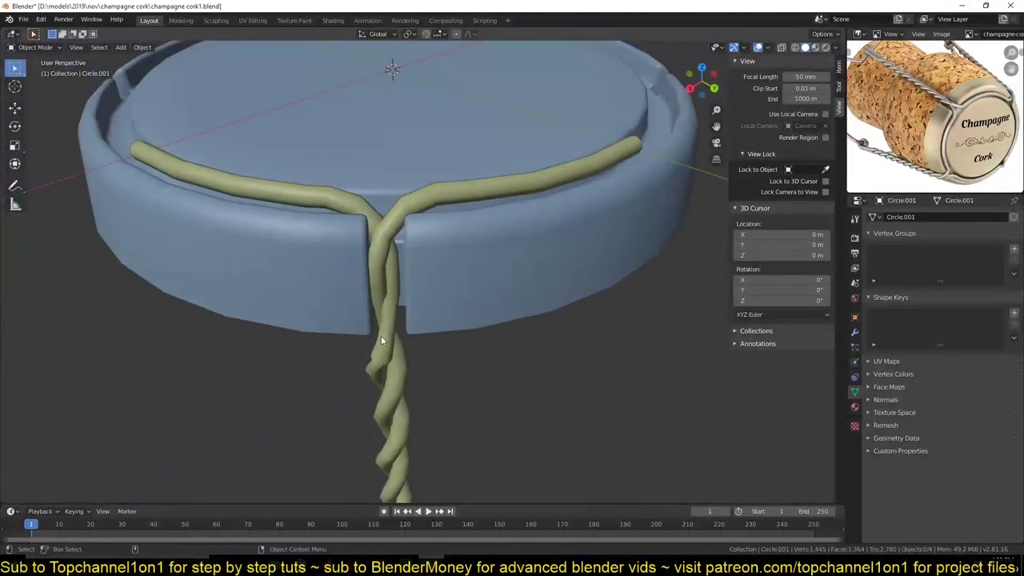
# Move the crossing rope vertex along Y with proportional editing
pyautogui.click(392, 287)
pyautogui.press('g')
pyautogui.press('y')
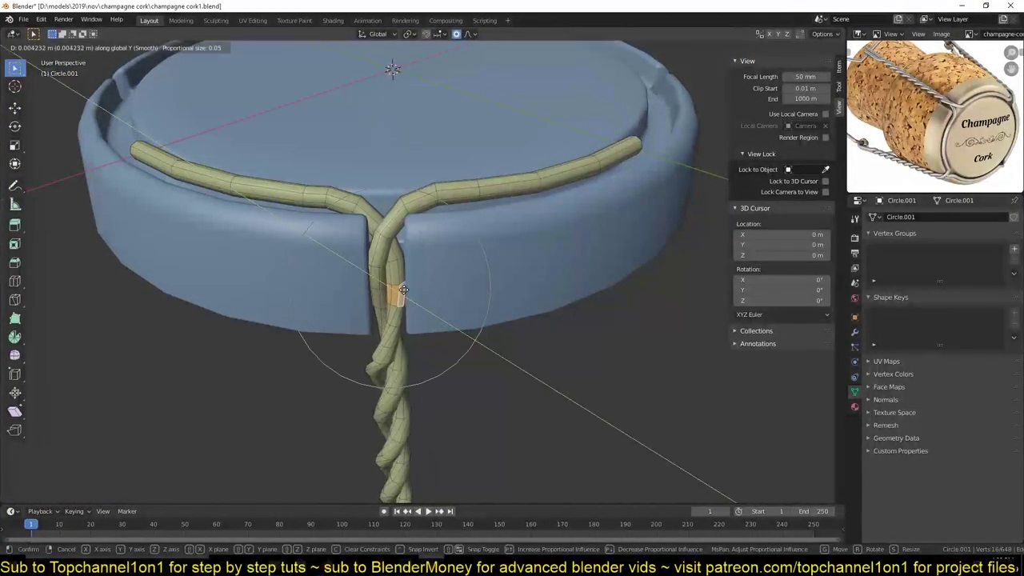
pyautogui.click(404, 289)
pyautogui.moveTo(223, 217); pyautogui.dragTo(107, 213, button='middle')
pyautogui.press('KP_1')
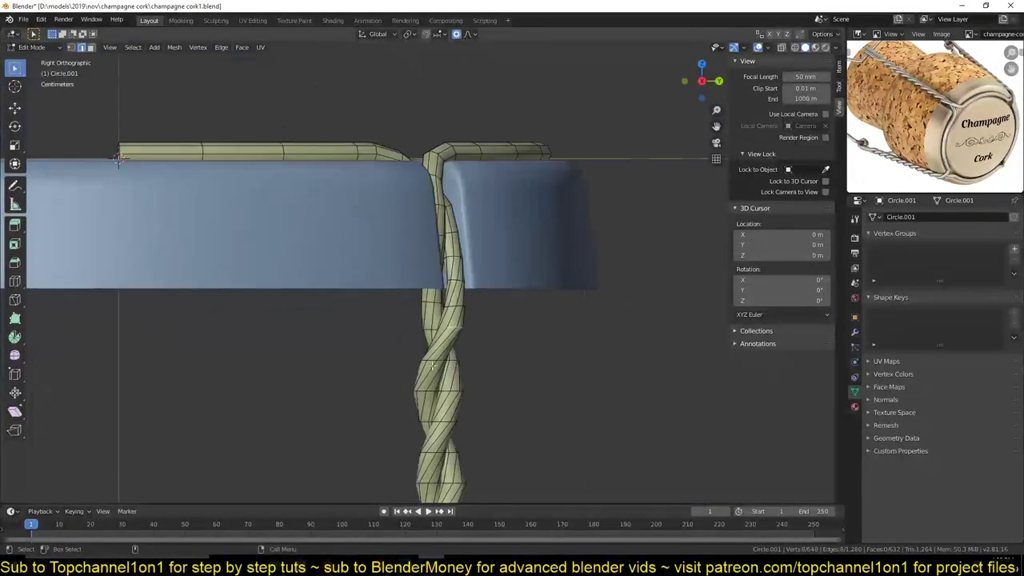
pyautogui.scroll(3, 632, 391)
# Twist the rope section in front view, leave Edit Mode and save
pyautogui.press('r')
pyautogui.click(646, 434)
pyautogui.press('Tab')
pyautogui.scroll(-3, 475, 342)
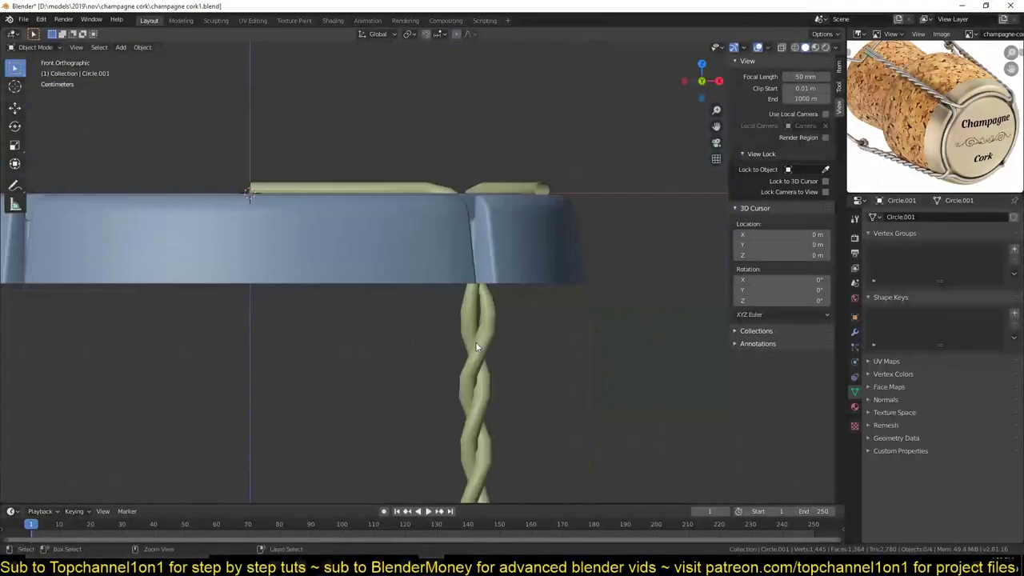
pyautogui.press('KP_7')
pyautogui.hotkey('ctrl', 's')
# Set the wire's origin to the 3D cursor at the cap centre, apply transforms, and save
pyautogui.click(489, 306)
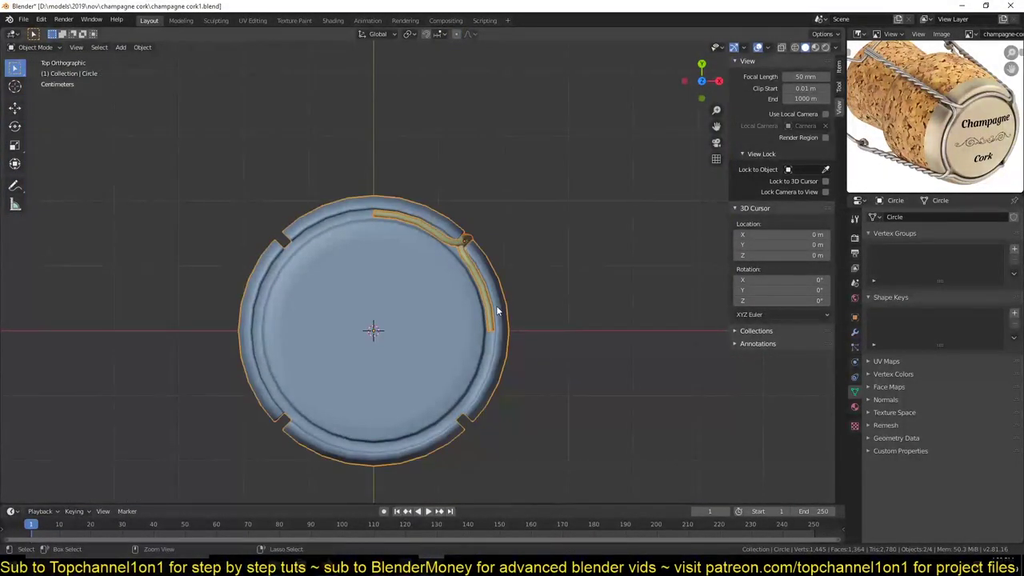
pyautogui.rightClick(484, 335)
pyautogui.click(481, 383)
pyautogui.rightClick(464, 352)
pyautogui.click(567, 370)
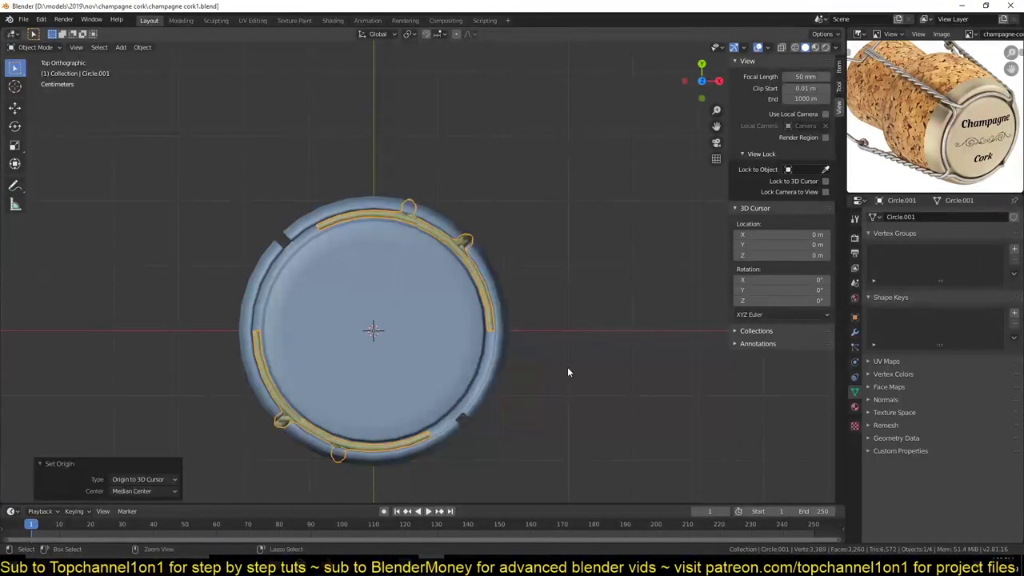
pyautogui.hotkey('ctrl', 'a')
pyautogui.click(556, 370)
pyautogui.moveTo(556, 370)
pyautogui.mouseDown(button='middle')
pyautogui.moveTo(408, 393)
pyautogui.moveTo(452, 317)
pyautogui.mouseUp(button='middle')
pyautogui.hotkey('ctrl', 's')
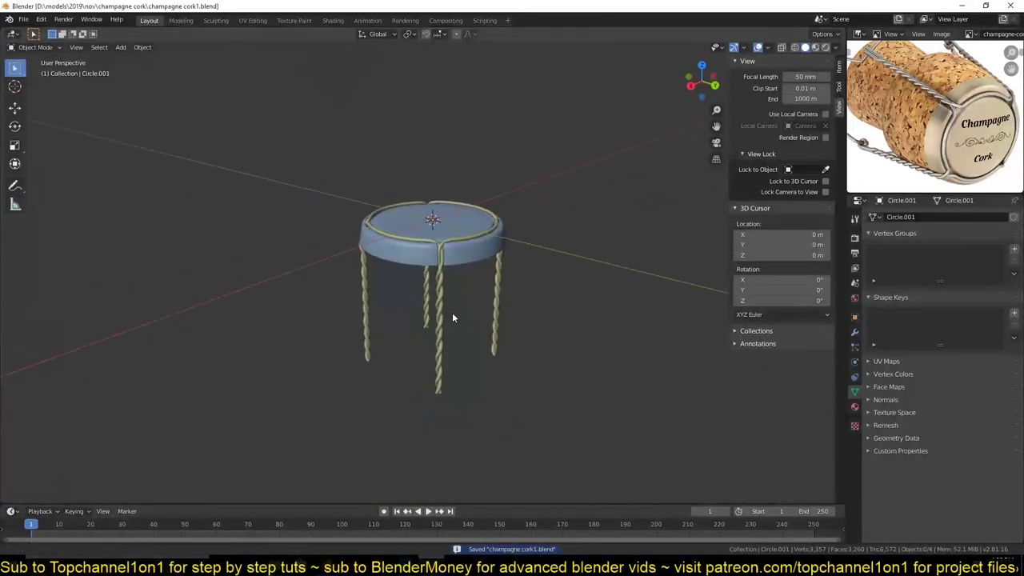
pyautogui.scroll(2, 461, 362)
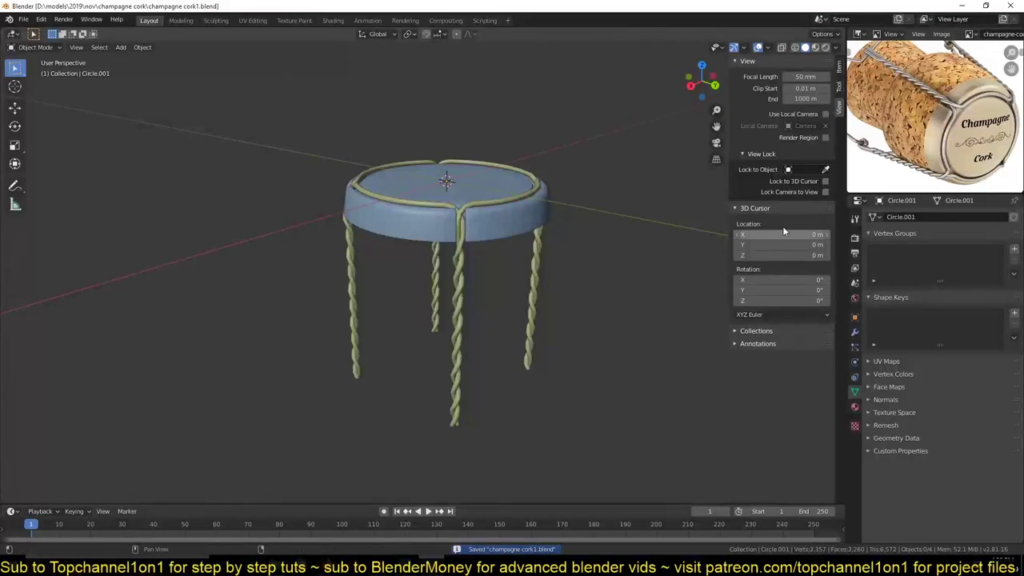
# Select the cork cap and inspect its underside in Edit Mode
pyautogui.click(519, 232)
pyautogui.press('Tab')
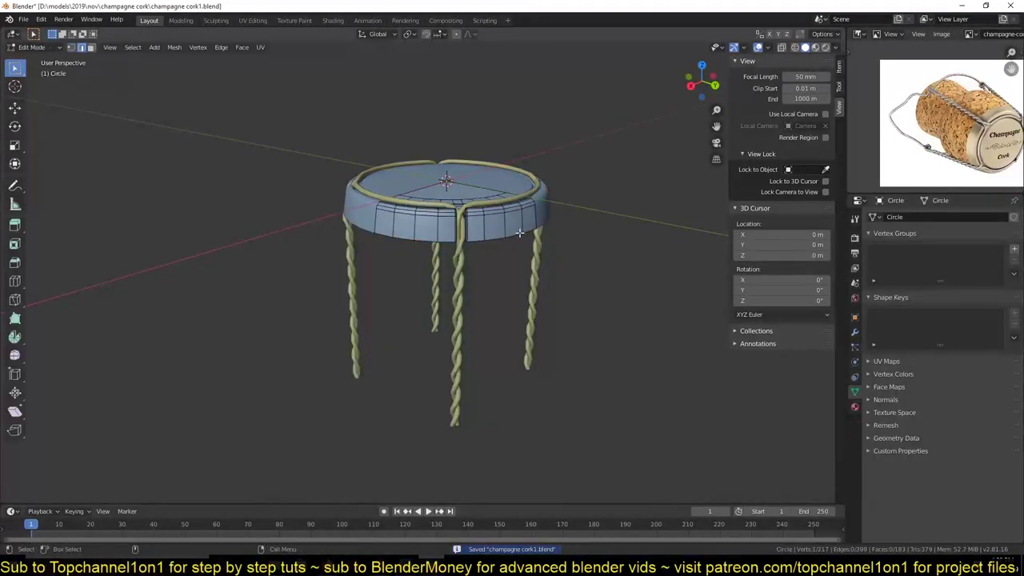
pyautogui.moveTo(519, 232)
pyautogui.mouseDown(button='middle')
pyautogui.moveTo(514, 178)
pyautogui.moveTo(527, 235)
pyautogui.moveTo(445, 240)
pyautogui.moveTo(462, 204)
pyautogui.mouseUp(button='middle')
pyautogui.scroll(5, 515, 178)
pyautogui.press('Tab')
pyautogui.click(854, 332)
# Add a rim-only Solidify modifier to the cap and save the file
pyautogui.click(939, 217)
pyautogui.click(845, 368)
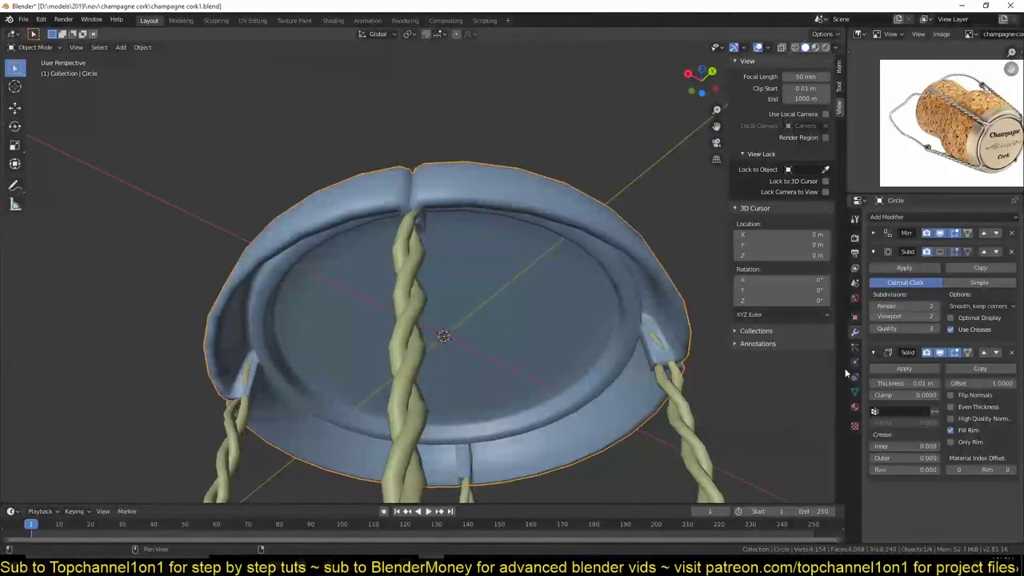
pyautogui.click(950, 442)
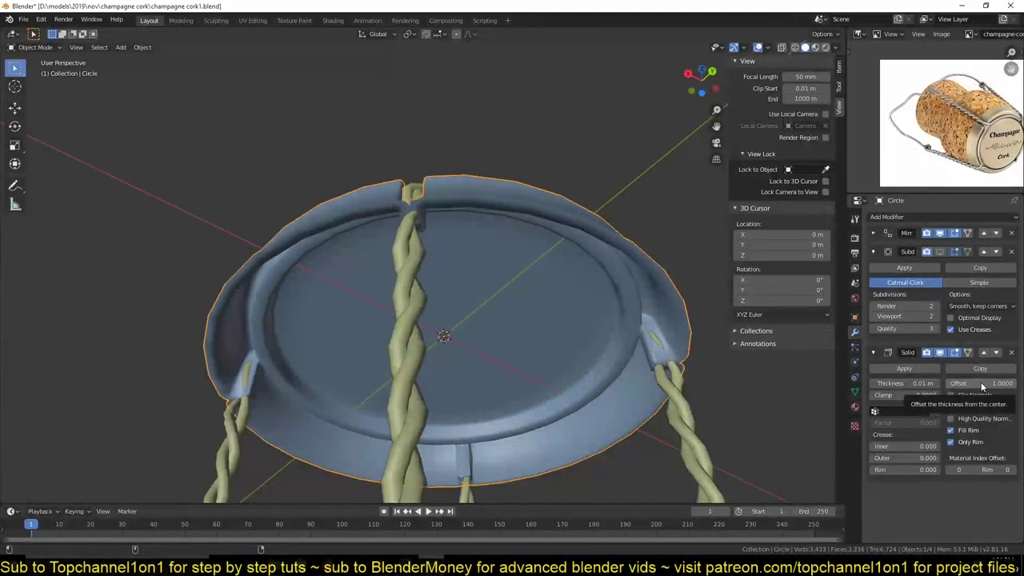
pyautogui.moveTo(549, 285); pyautogui.dragTo(656, 320, button='middle')
pyautogui.hotkey('ctrl', 's')
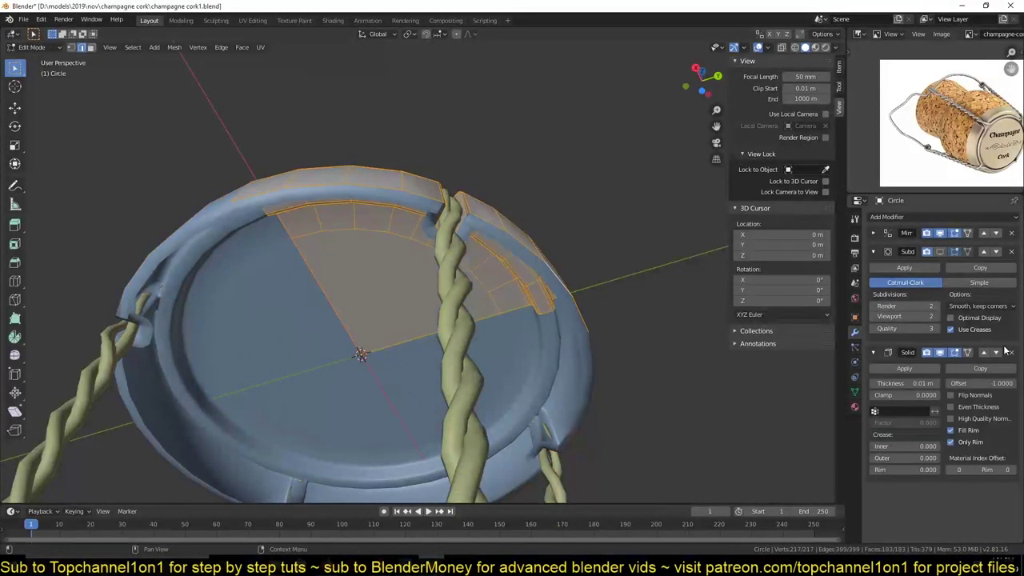
# Move Solidify above Subdivision, apply it, and select a run of cap vertices
pyautogui.click(983, 352)
pyautogui.click(921, 267)
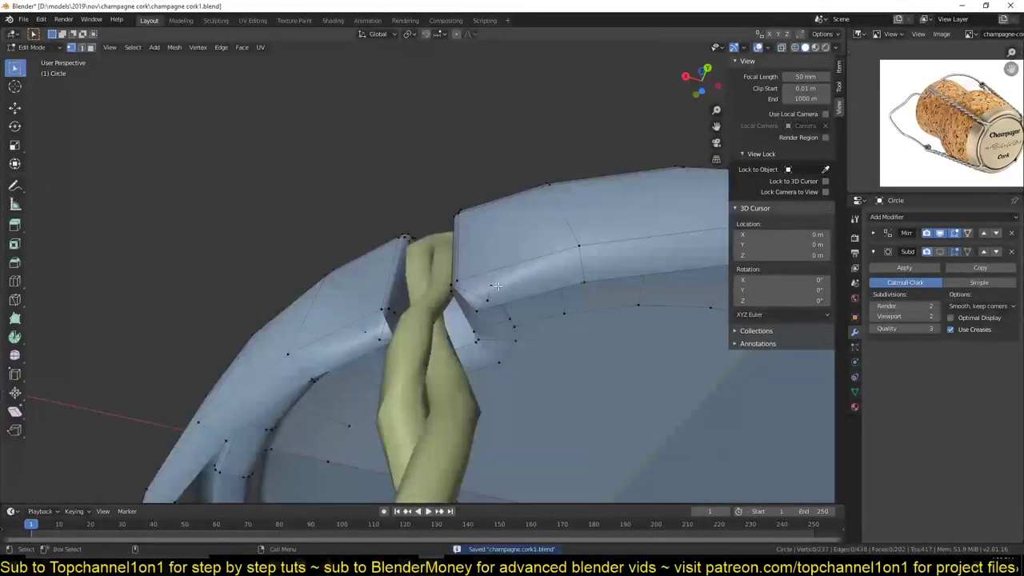
pyautogui.keyDown('ctrl'); pyautogui.click(488, 313); pyautogui.keyUp('ctrl')
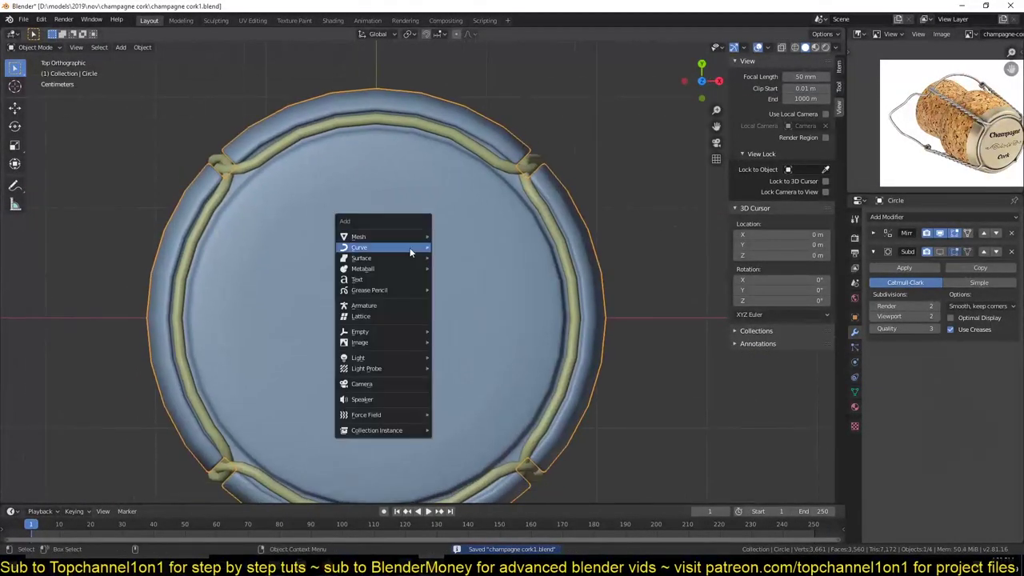
# Add a shrunken circle for the cork body and cut an edge loop around it
pyautogui.click(456, 257)
pyautogui.scroll(-3, 644, 339)
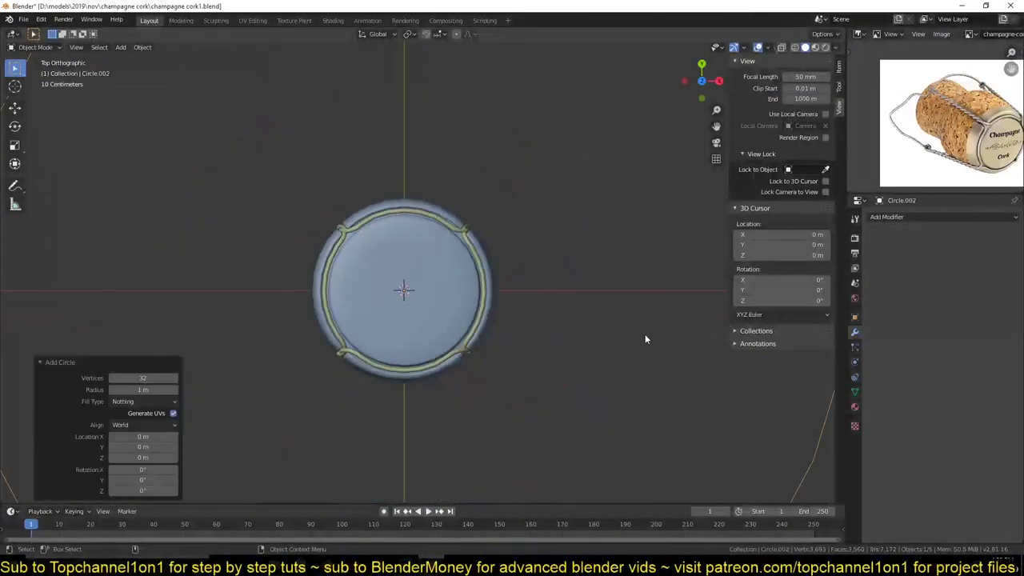
pyautogui.click(453, 297)
pyautogui.press('KP_1')
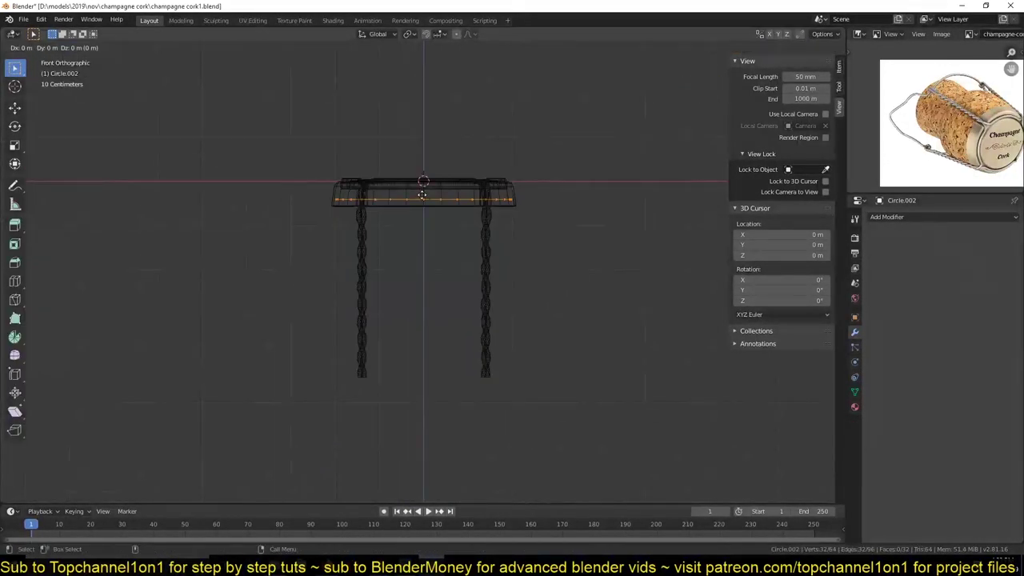
pyautogui.press('Escape')
pyautogui.keyDown('alt'); pyautogui.click(521, 266); pyautogui.keyUp('alt')
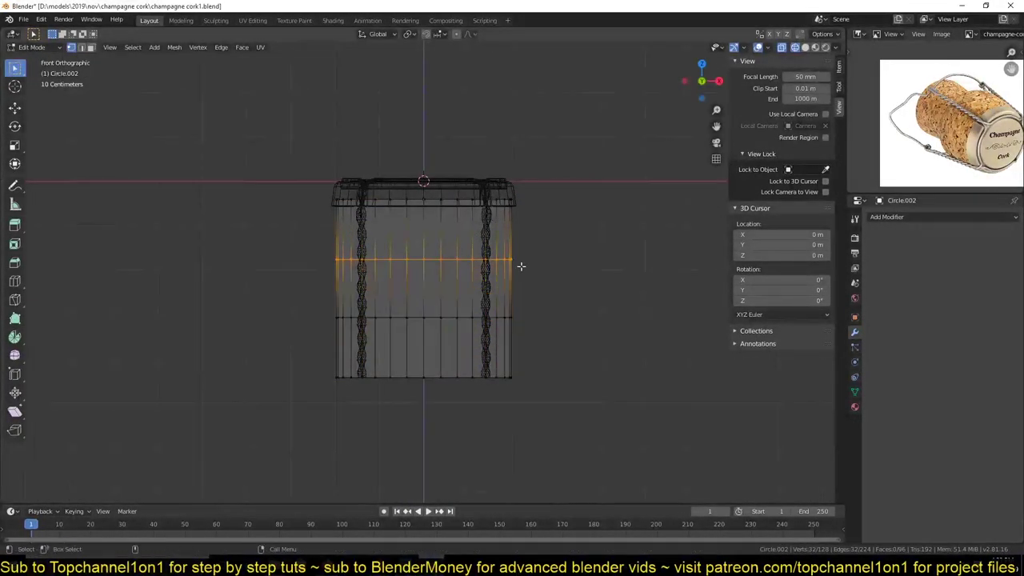
# Widen the body's middle loop, narrow the bottom loop and move a lower loop along Z
pyautogui.press('s')
pyautogui.click(533, 274)
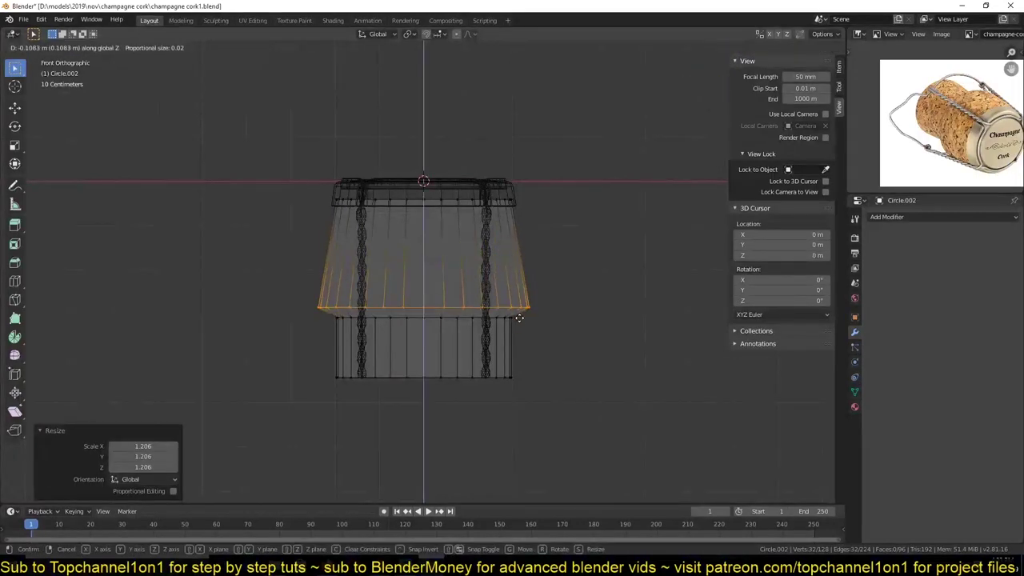
pyautogui.click(519, 317)
pyautogui.keyDown('alt'); pyautogui.click(450, 327); pyautogui.keyUp('alt')
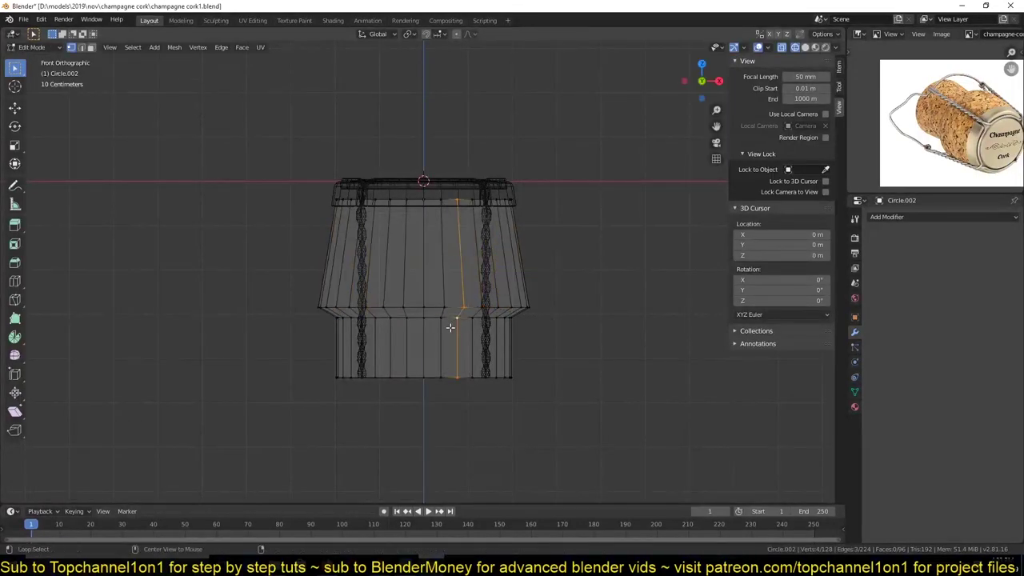
pyautogui.click(512, 357)
pyautogui.keyDown('alt'); pyautogui.click(439, 320); pyautogui.keyUp('alt')
pyautogui.press('g')
pyautogui.press('z')
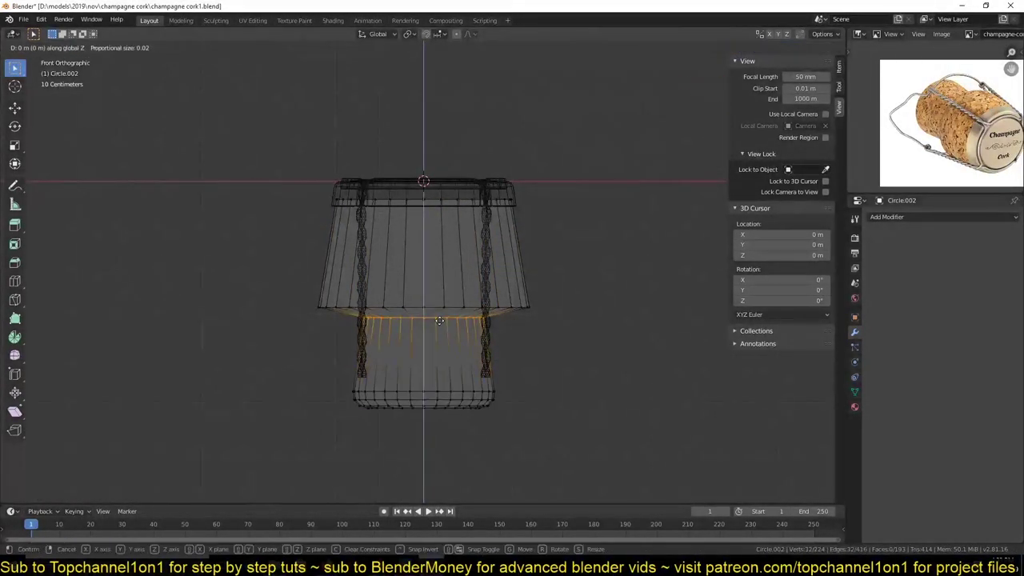
pyautogui.click(480, 324)
pyautogui.keyDown('alt'); pyautogui.click(432, 319); pyautogui.keyUp('alt')
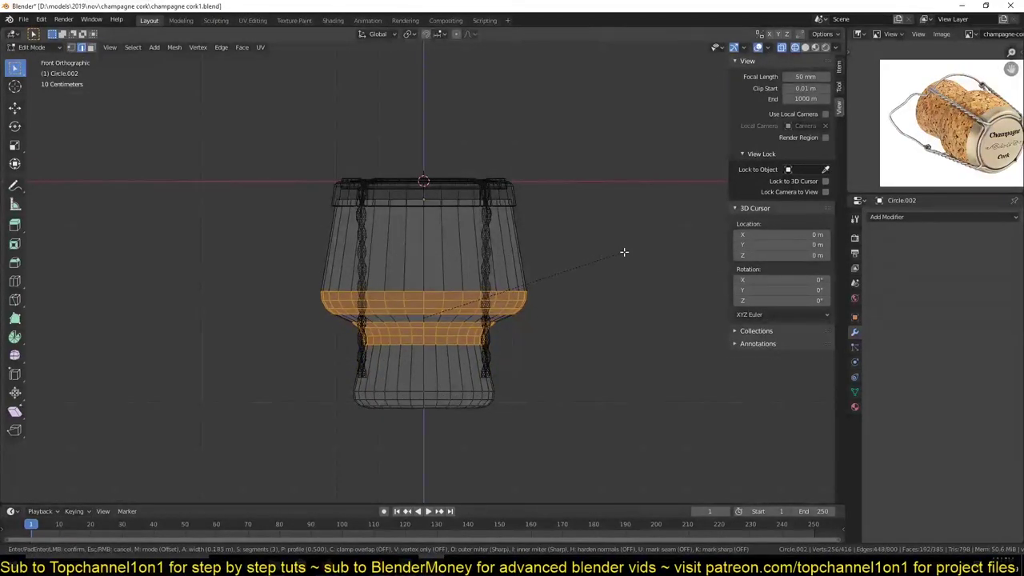
# Bevel the neck edge loops and review the cork body in front wireframe view
pyautogui.press('Tab')
pyautogui.rightClick(497, 270)
pyautogui.click(497, 270)
pyautogui.moveTo(488, 286); pyautogui.dragTo(494, 382, button='middle')
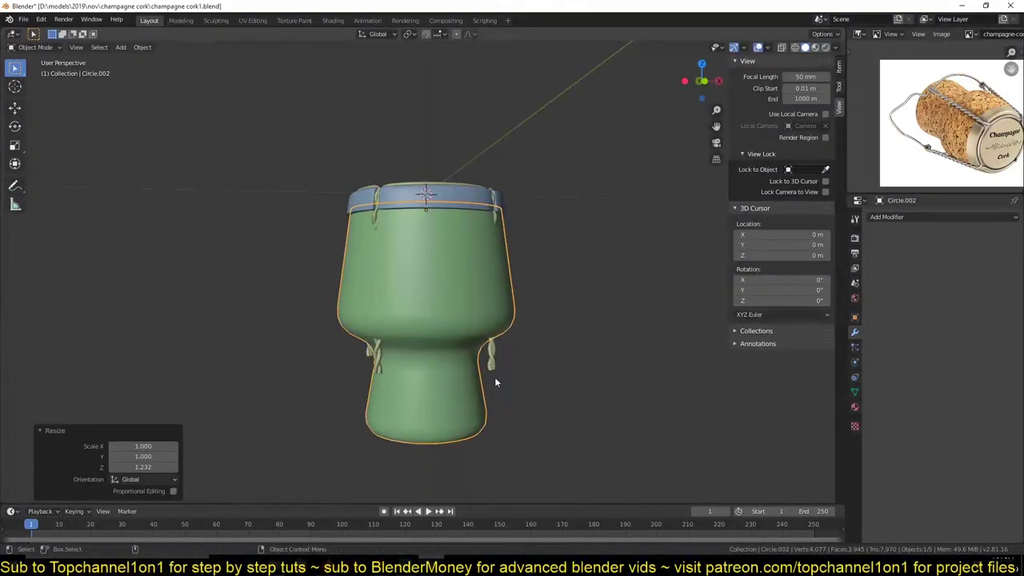
pyautogui.press('KP_1')
pyautogui.hotkey('shift', 'z')
# Select the wire cage and enlarge its ring slightly with smooth falloff
pyautogui.press('z')
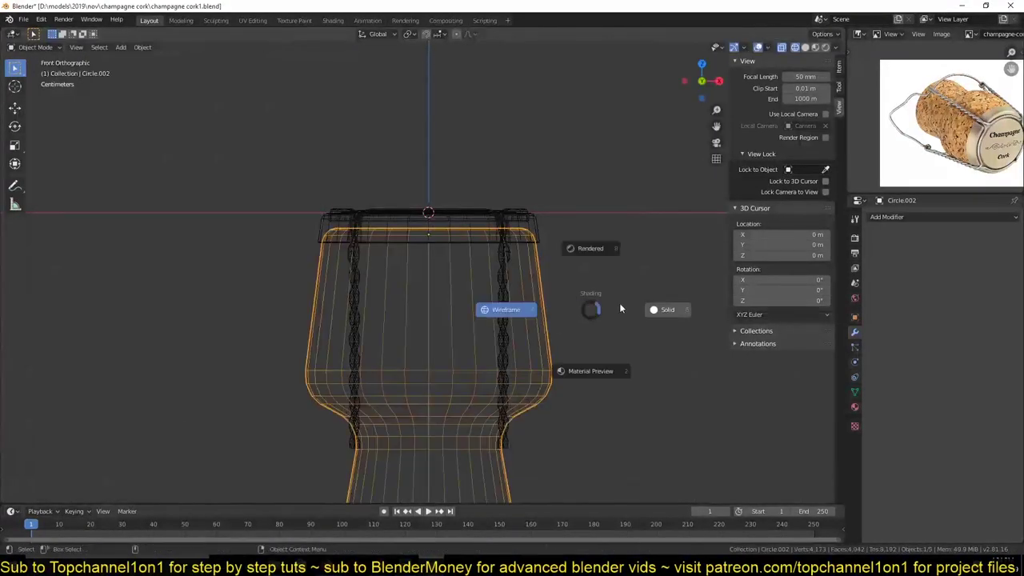
pyautogui.click(619, 309)
pyautogui.click(452, 334)
pyautogui.press('Tab')
pyautogui.press('KP_7')
pyautogui.hotkey('shift', 'z')
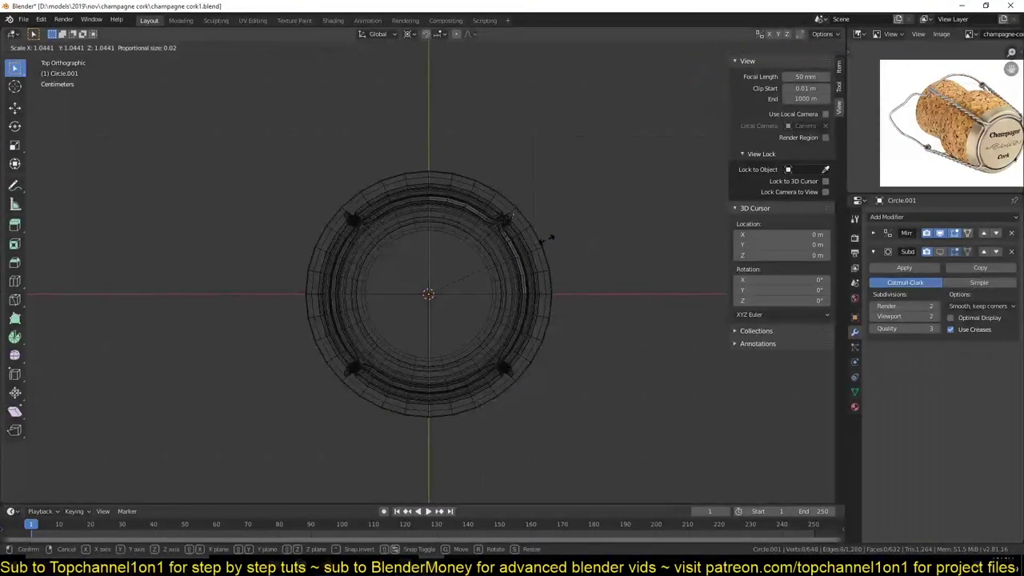
pyautogui.rightClick(557, 238)
pyautogui.hotkey('shift', 'z')
pyautogui.moveTo(558, 238); pyautogui.dragTo(495, 159, button='middle')
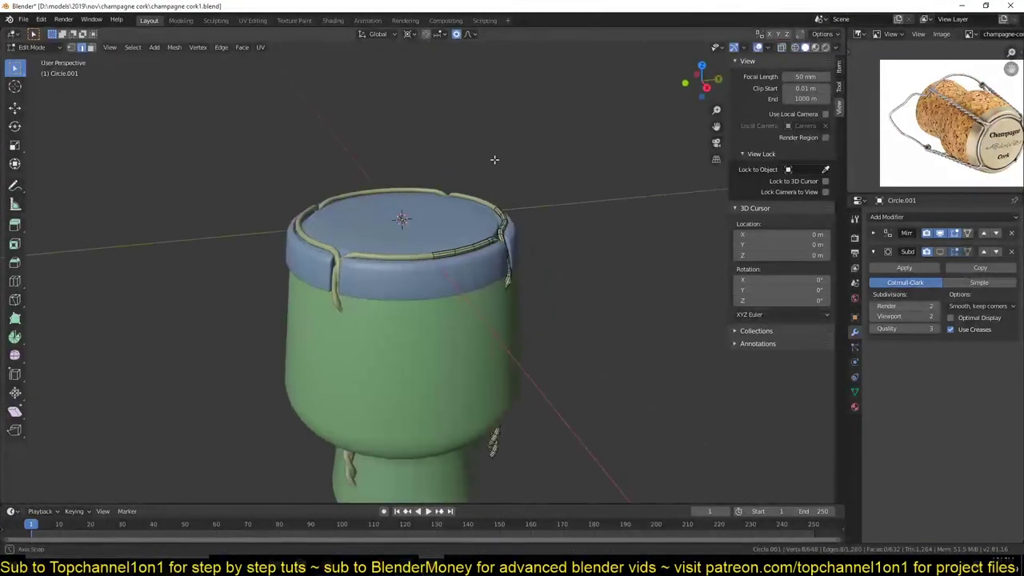
pyautogui.click(558, 290)
# Check the enlarged cage from front and top views and create a transform orientation
pyautogui.hotkey('shift', 'z')
pyautogui.press('KP_1')
pyautogui.press('KP_7')
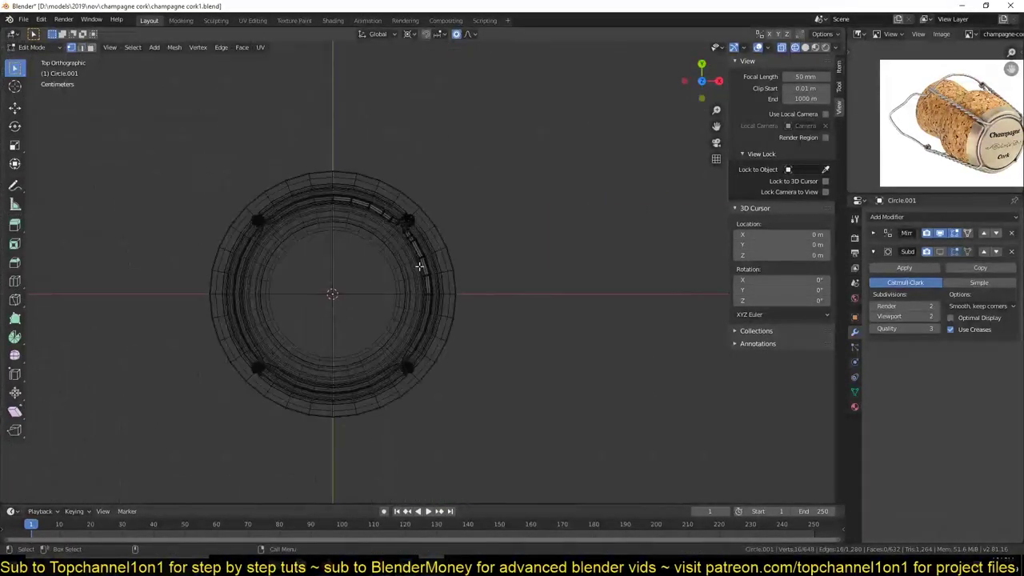
pyautogui.hotkey('shift', 'z')
pyautogui.press('Tab')
pyautogui.moveTo(426, 214)
pyautogui.mouseDown(button='middle')
pyautogui.moveTo(442, 176)
pyautogui.moveTo(447, 240)
pyautogui.mouseUp(button='middle')
pyautogui.hotkey('ctrl', 'alt', 'space')
pyautogui.press('KP_7')
pyautogui.press('Tab')
pyautogui.hotkey('shift', 'z')
pyautogui.press('KP_7')
pyautogui.press('Tab')
# Stretch the wire legs down the cork body, raising the rim 0.049 m
pyautogui.click(450, 328)
pyautogui.hotkey('shift', 'z')
pyautogui.moveTo(449, 328); pyautogui.dragTo(438, 241, button='middle')
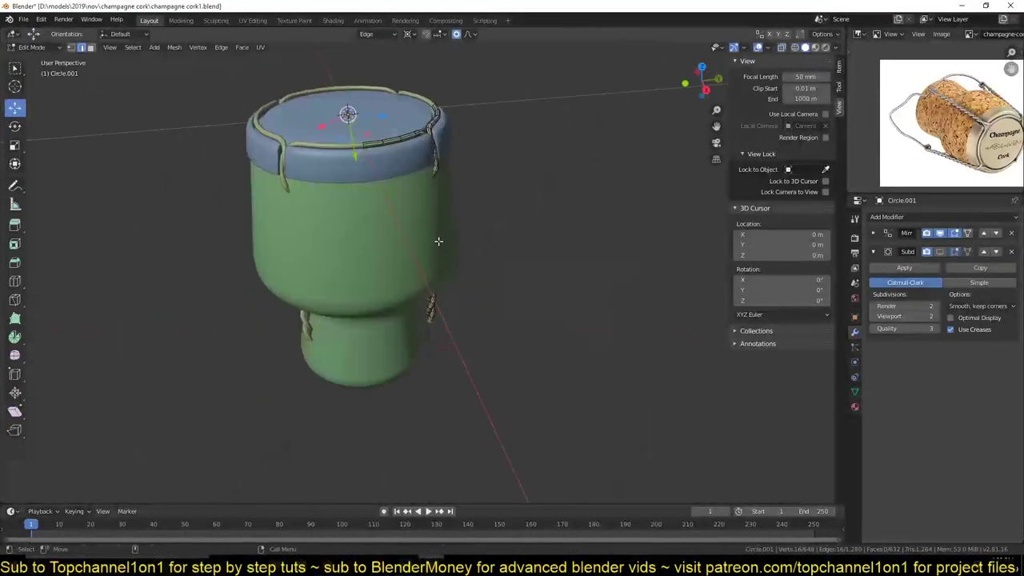
pyautogui.click(458, 237)
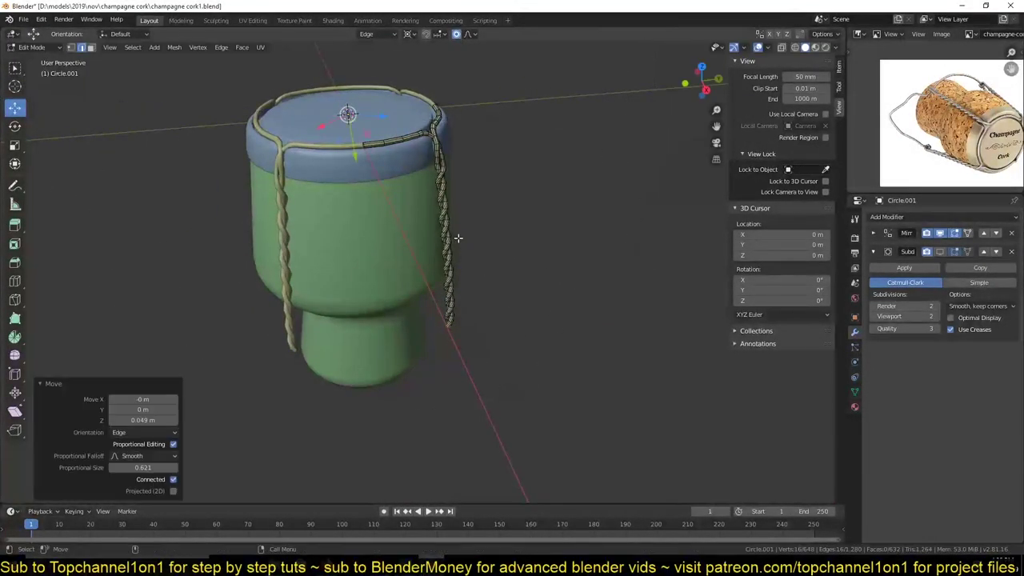
pyautogui.press('KP_1')
pyautogui.press('g')
pyautogui.scroll(4, 474, 248)
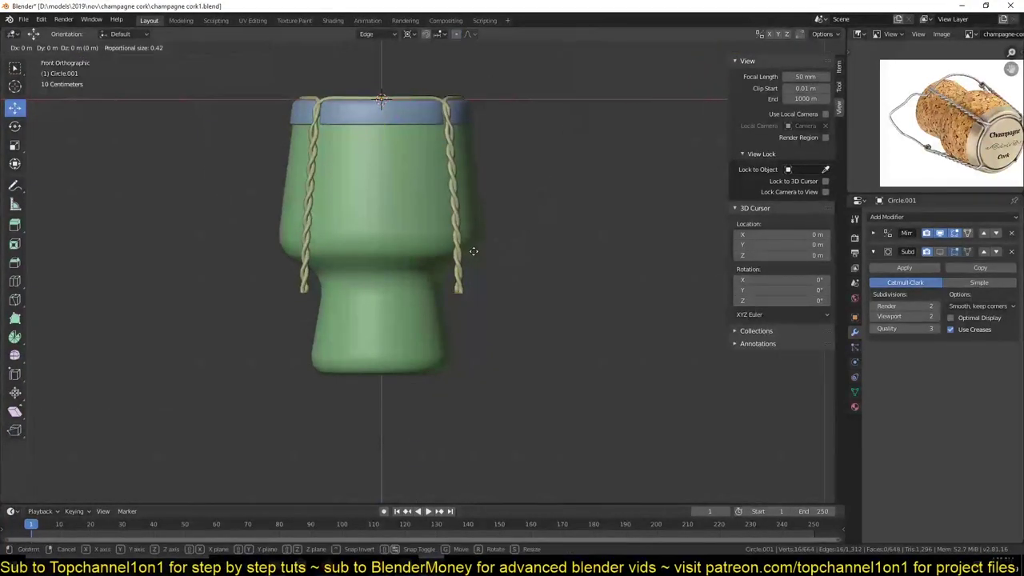
# Edit the wire cage in wireframe and frame a leg's end from front and top views
pyautogui.scroll(3, 410, 292)
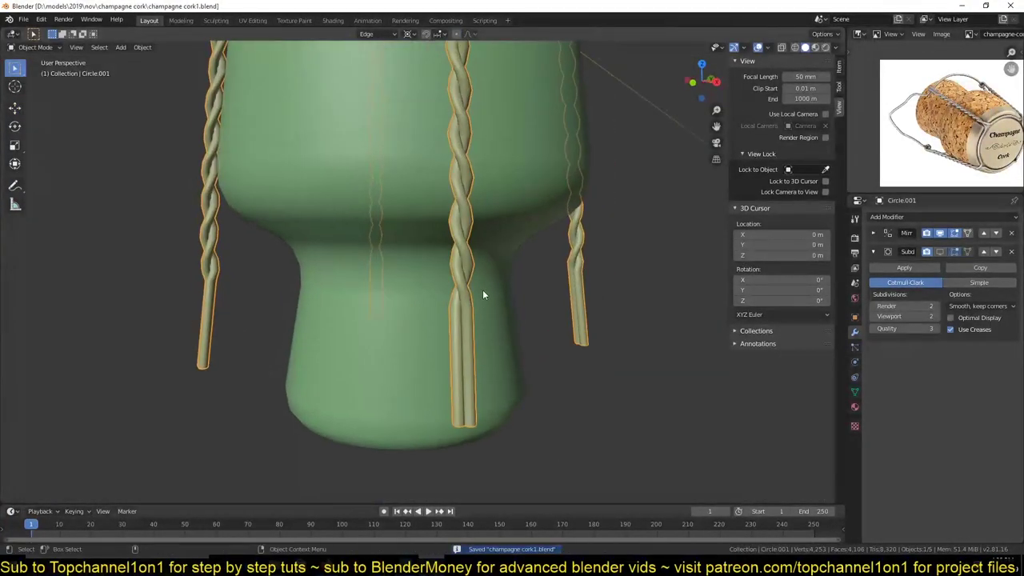
pyautogui.scroll(2, 482, 290)
pyautogui.scroll(2, 525, 293)
pyautogui.press('Tab')
pyautogui.hotkey('shift', 'z')
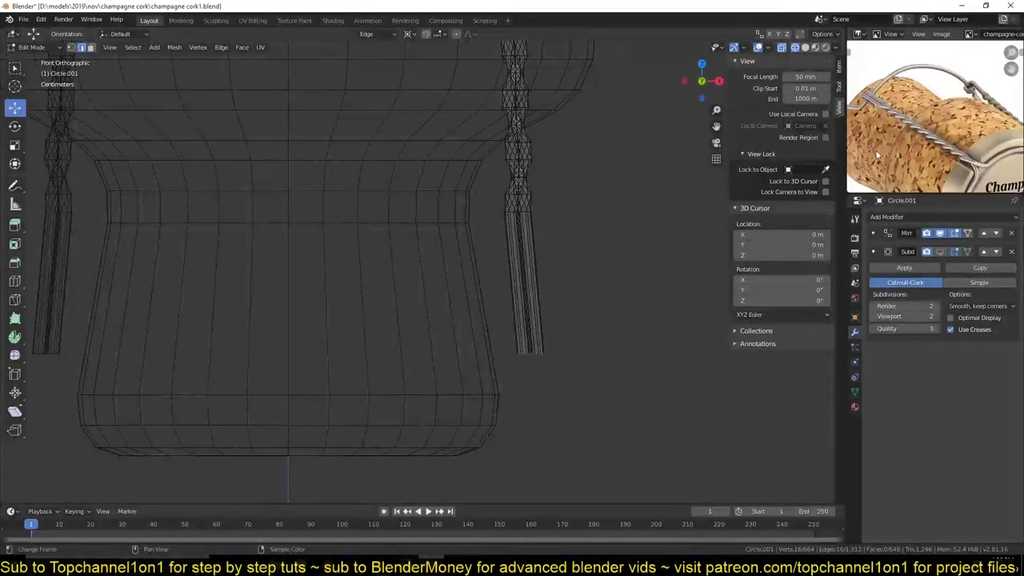
pyautogui.press('KP_7')
pyautogui.scroll(3, 491, 288)
pyautogui.press('KP_1')
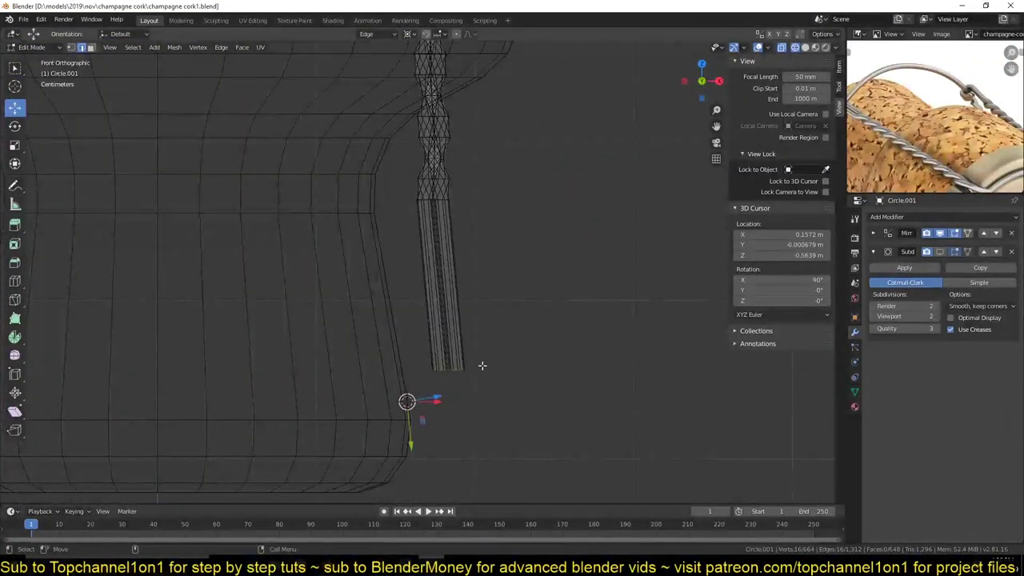
pyautogui.press('KP_7')
pyautogui.scroll(2, 355, 311)
# Place the 3D cursor at a wire leg's tip, checking it from front and top
pyautogui.keyDown('shift'); pyautogui.rightClick(354, 311); pyautogui.keyUp('shift')
pyautogui.press('KP_1')
pyautogui.keyDown('shift'); pyautogui.rightClick(407, 350); pyautogui.keyUp('shift')
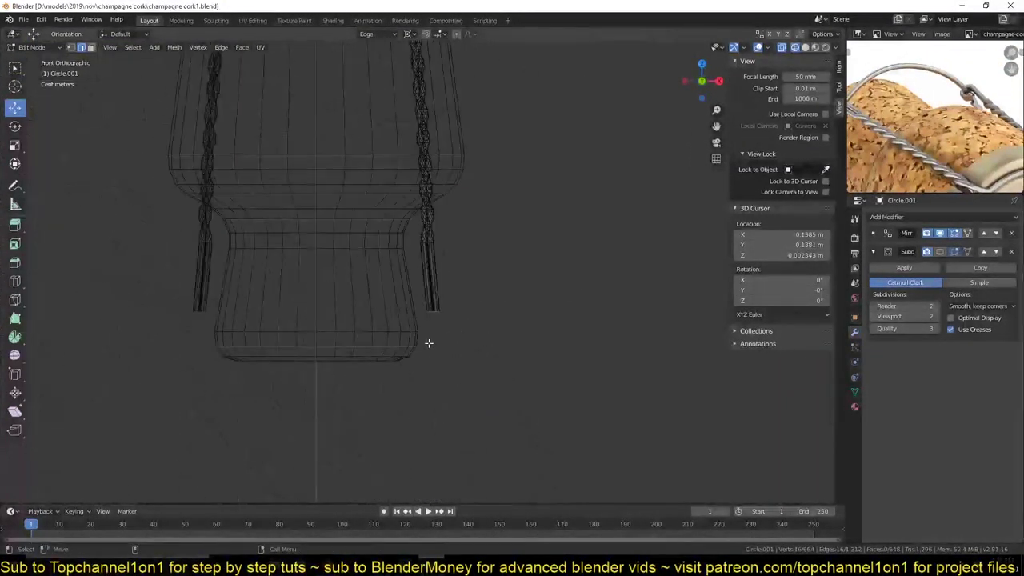
pyautogui.press('KP_7')
pyautogui.scroll(-3, 407, 473)
pyautogui.press('KP_1')
pyautogui.scroll(3, 443, 336)
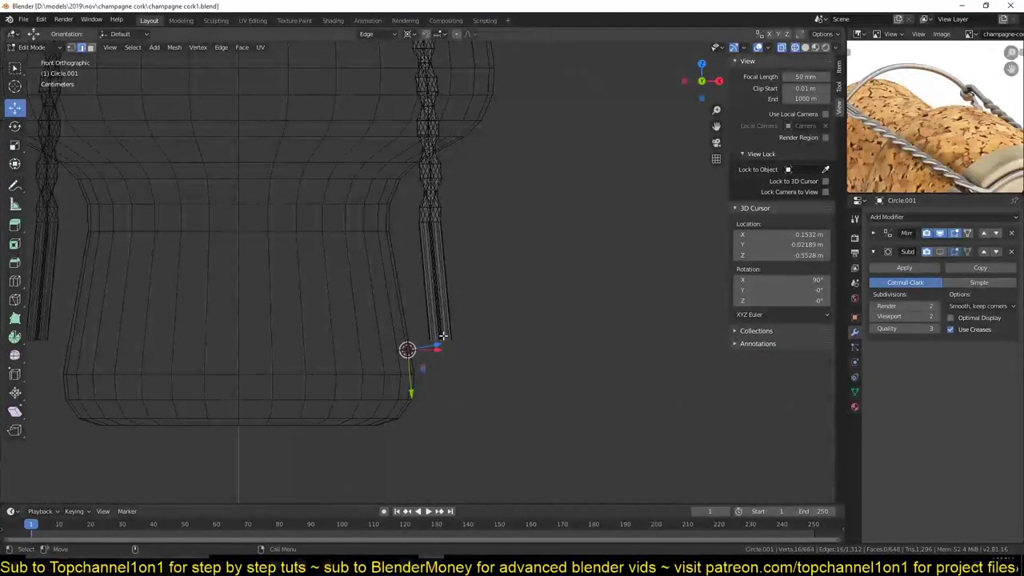
pyautogui.press('KP_7')
pyautogui.press('KP_1')
pyautogui.moveTo(411, 315); pyautogui.dragTo(412, 371, button='middle')
pyautogui.press('KP_1')
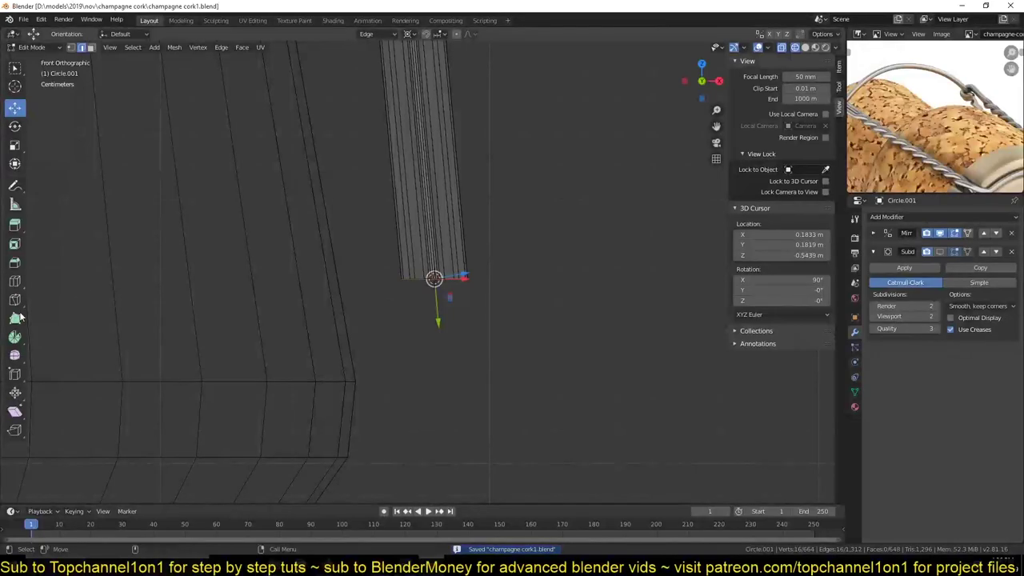
# Spin the wire leg's end around the 3D cursor into a curled hook
pyautogui.click(15, 337)
pyautogui.moveTo(473, 209); pyautogui.dragTo(498, 384)
pyautogui.moveTo(318, 328)
pyautogui.mouseDown()
pyautogui.moveTo(370, 330)
pyautogui.moveTo(361, 297)
pyautogui.mouseUp()
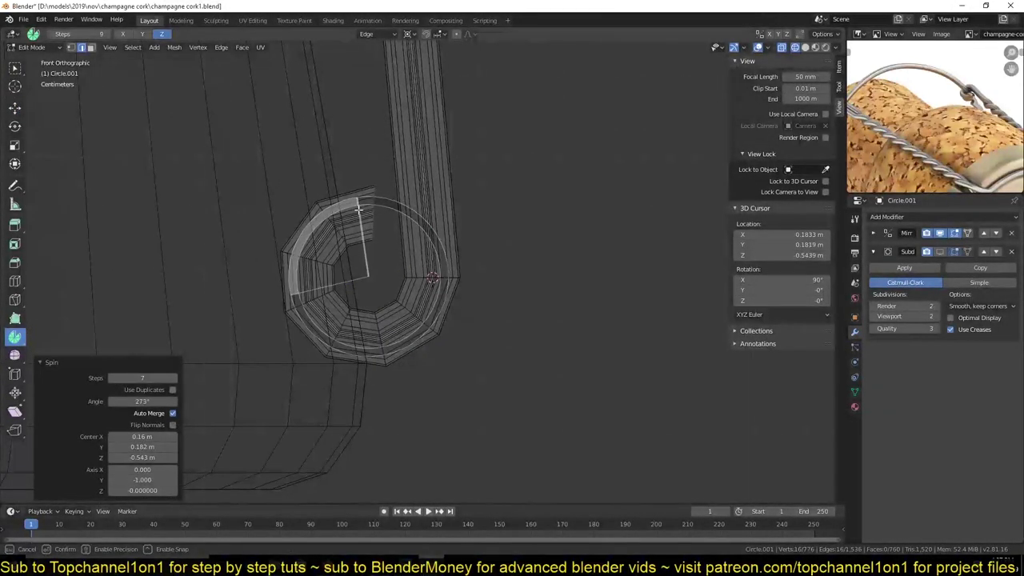
pyautogui.moveTo(349, 316)
pyautogui.mouseDown(button='middle')
pyautogui.moveTo(312, 245)
pyautogui.moveTo(295, 269)
pyautogui.moveTo(530, 256)
pyautogui.moveTo(397, 174)
pyautogui.mouseUp(button='middle')
pyautogui.hotkey('shift', 'z')
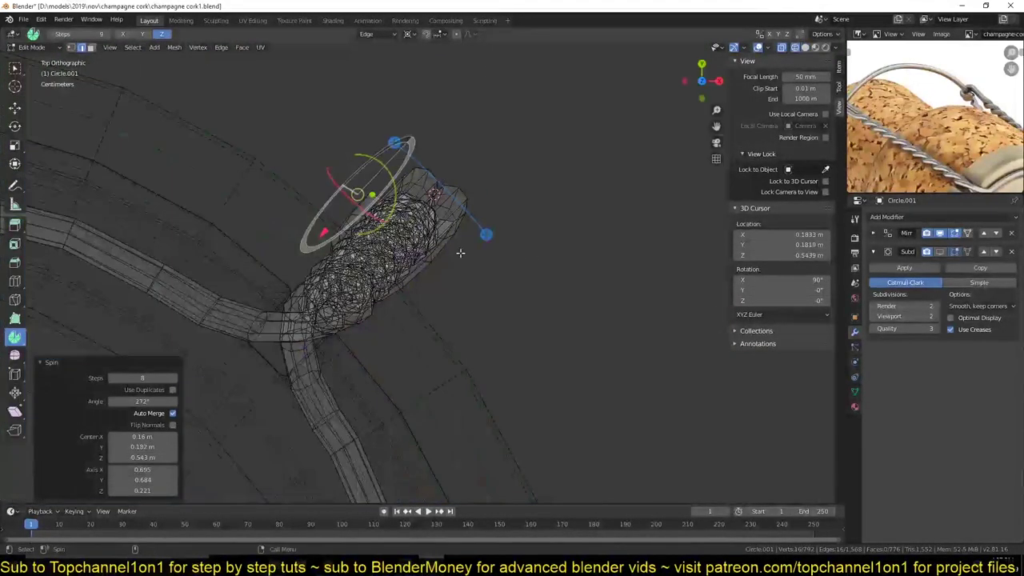
pyautogui.moveTo(453, 212); pyautogui.dragTo(448, 198)
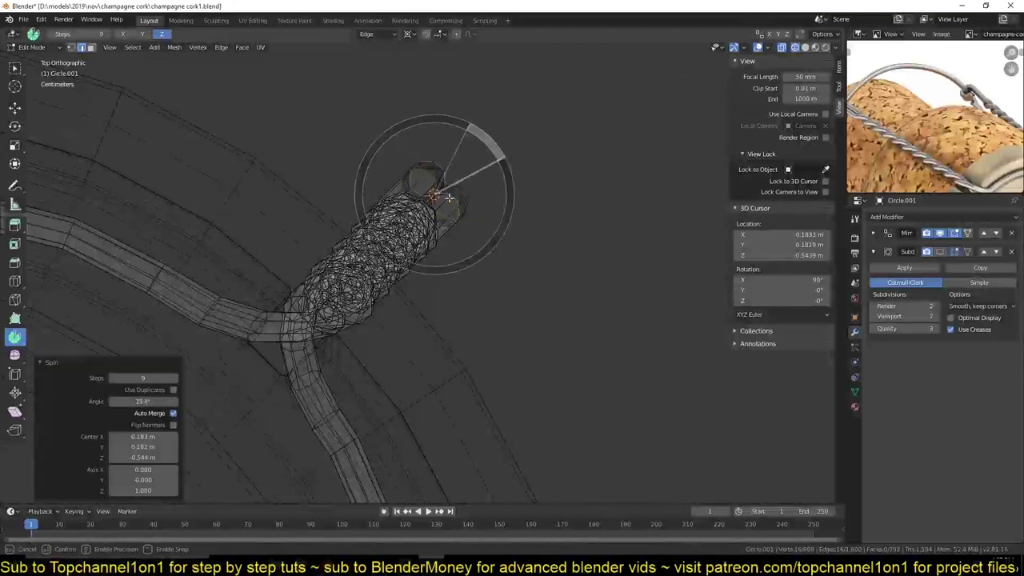
pyautogui.moveTo(372, 249); pyautogui.dragTo(375, 246)
# Finish curling the hook through 279° in 9 steps and inspect it beside the body
pyautogui.moveTo(376, 247); pyautogui.dragTo(566, 233, button='middle')
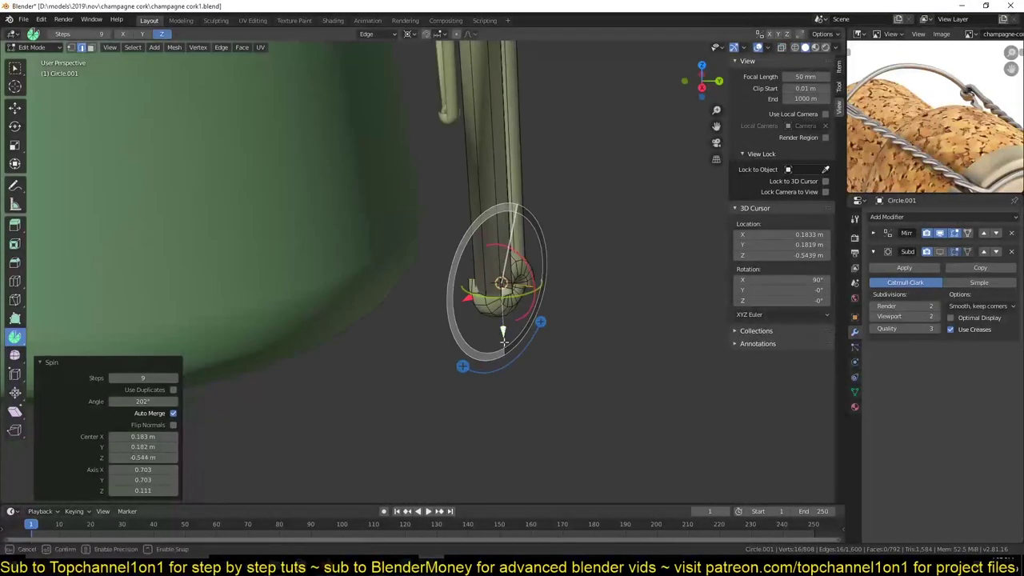
pyautogui.moveTo(526, 289); pyautogui.dragTo(400, 352, button='middle')
pyautogui.moveTo(400, 352); pyautogui.dragTo(439, 329)
pyautogui.moveTo(439, 329)
pyautogui.mouseDown(button='middle')
pyautogui.moveTo(395, 338)
pyautogui.moveTo(393, 385)
pyautogui.moveTo(217, 387)
pyautogui.mouseUp(button='middle')
pyautogui.hotkey('shift', 'z')
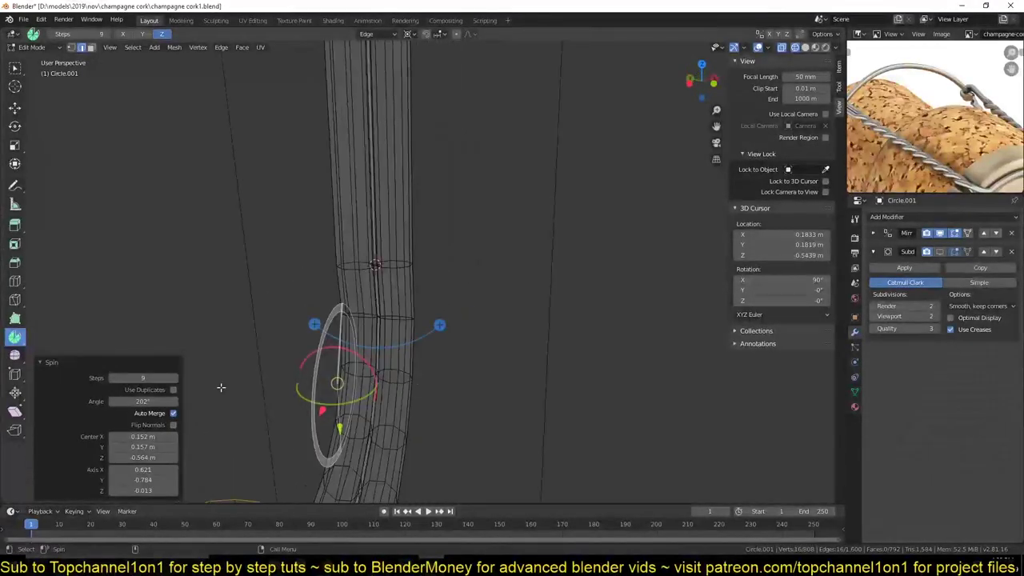
pyautogui.scroll(-3, 217, 386)
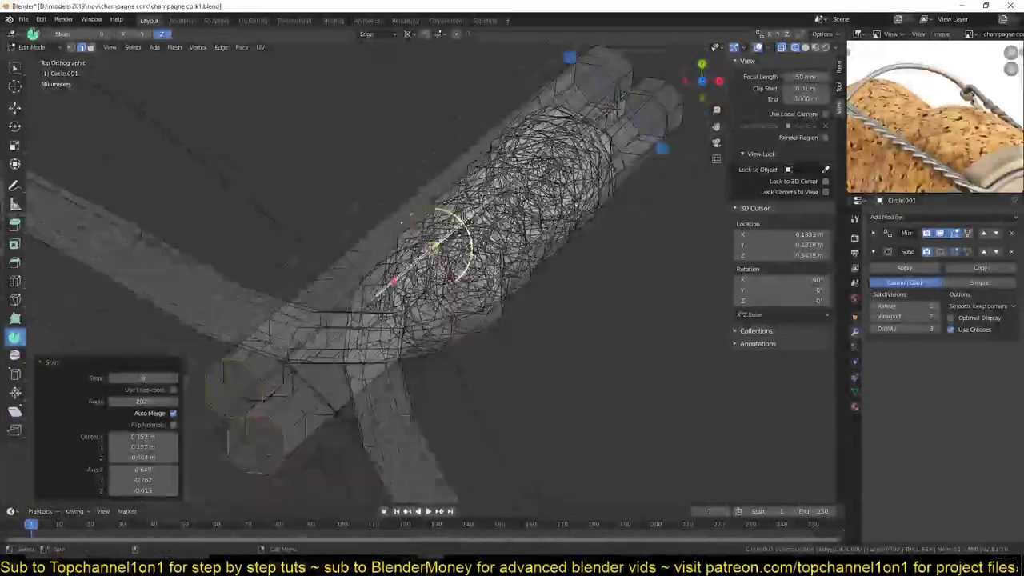
pyautogui.moveTo(216, 386)
pyautogui.mouseDown(button='middle')
pyautogui.moveTo(464, 251)
pyautogui.moveTo(424, 384)
pyautogui.mouseUp(button='middle')
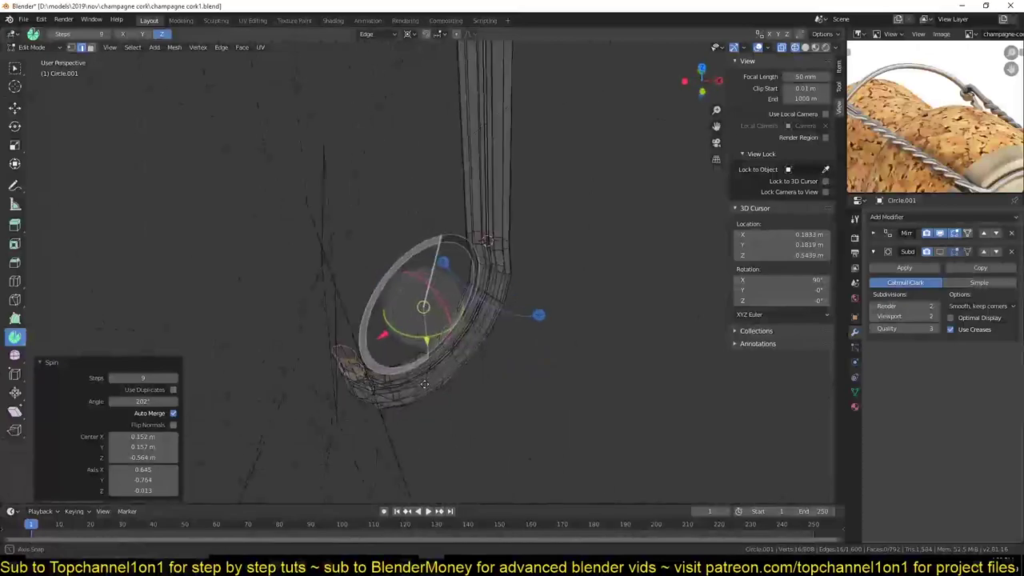
pyautogui.moveTo(417, 318); pyautogui.dragTo(477, 276, button='middle')
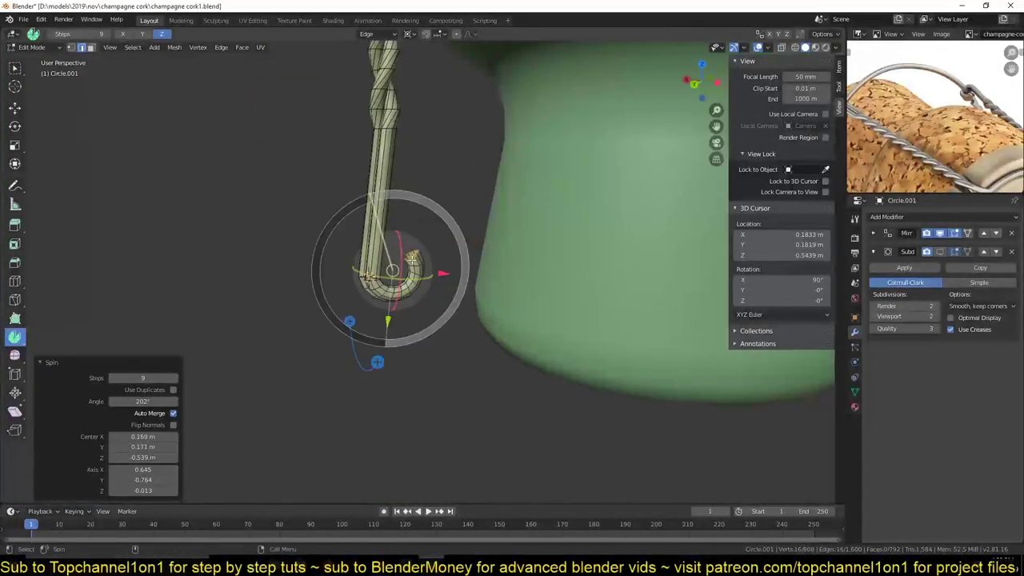
pyautogui.moveTo(411, 258)
pyautogui.mouseDown(button='middle')
pyautogui.moveTo(346, 357)
pyautogui.moveTo(471, 217)
pyautogui.mouseUp(button='middle')
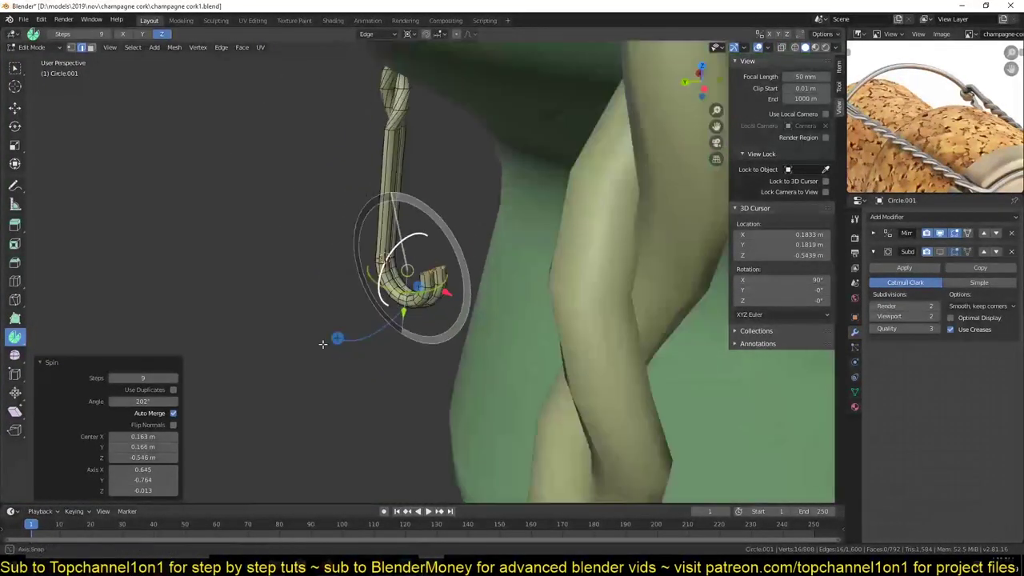
pyautogui.moveTo(497, 278)
pyautogui.mouseDown(button='middle')
pyautogui.moveTo(579, 330)
pyautogui.moveTo(464, 336)
pyautogui.mouseUp(button='middle')
# Nudge the wire tube's end loop along X and select both tubes' end loops
pyautogui.keyDown('alt'); pyautogui.click(464, 336); pyautogui.keyUp('alt')
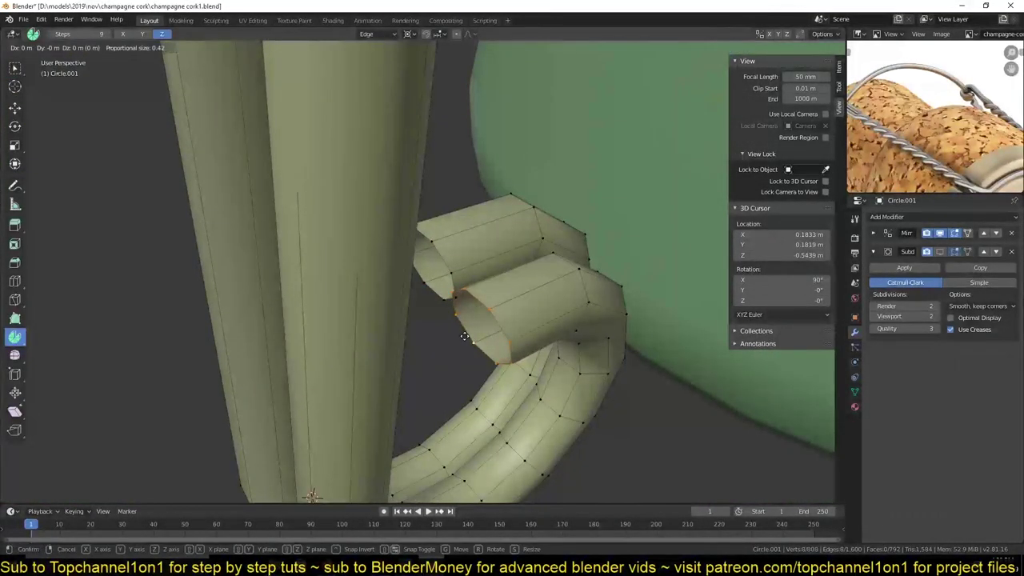
pyautogui.press('g')
pyautogui.press('x')
pyautogui.click(448, 240)
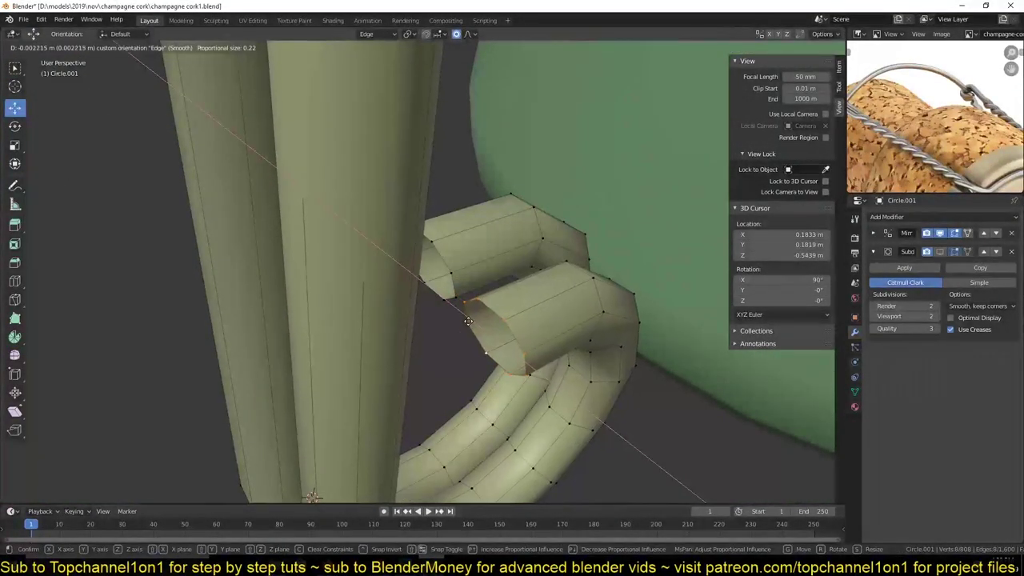
pyautogui.press('KP_7')
pyautogui.moveTo(378, 272)
pyautogui.mouseDown(button='middle')
pyautogui.moveTo(487, 306)
pyautogui.moveTo(439, 318)
pyautogui.moveTo(403, 284)
pyautogui.moveTo(322, 339)
pyautogui.mouseUp(button='middle')
pyautogui.keyDown('alt'); pyautogui.keyDown('shift'); pyautogui.click(404, 284); pyautogui.keyUp('shift'); pyautogui.keyUp('alt')
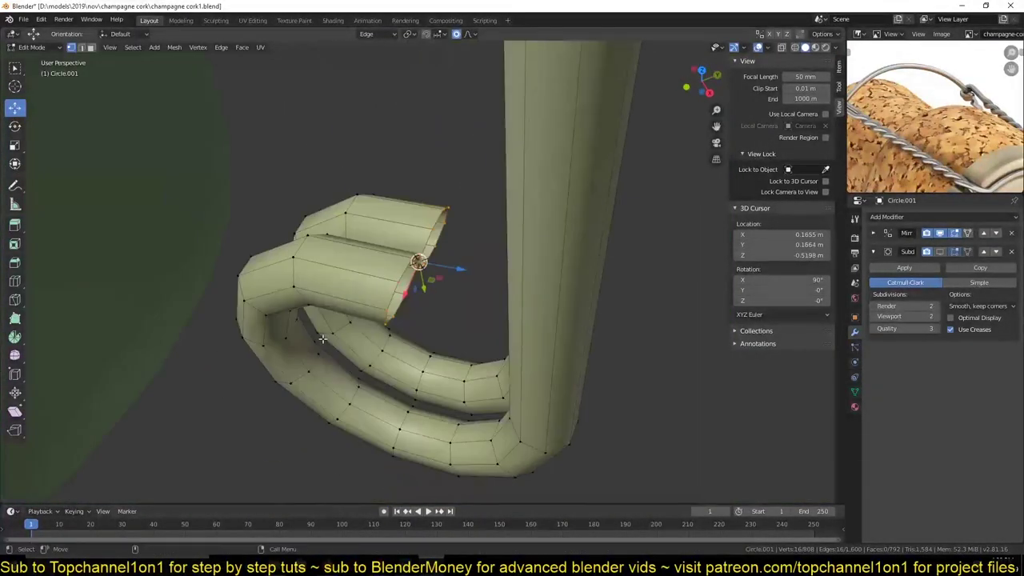
# Spin both tube ends into a 181° curl in 6 steps
pyautogui.click(14, 337)
pyautogui.moveTo(520, 350); pyautogui.dragTo(404, 370, button='middle')
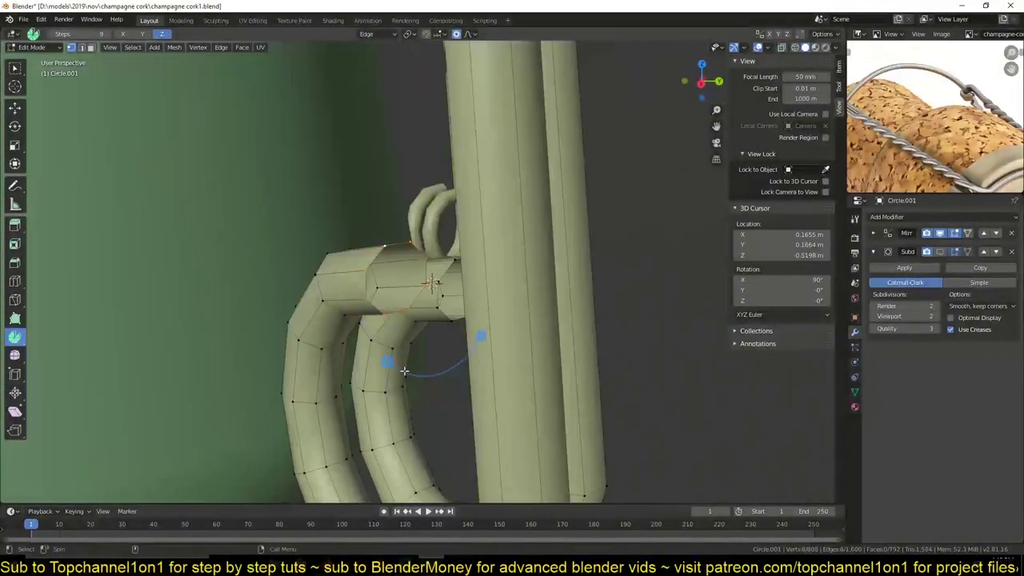
pyautogui.moveTo(386, 363); pyautogui.dragTo(480, 336)
pyautogui.moveTo(480, 336)
pyautogui.mouseDown(button='middle')
pyautogui.moveTo(448, 239)
pyautogui.moveTo(432, 224)
pyautogui.moveTo(450, 195)
pyautogui.moveTo(468, 365)
pyautogui.mouseUp(button='middle')
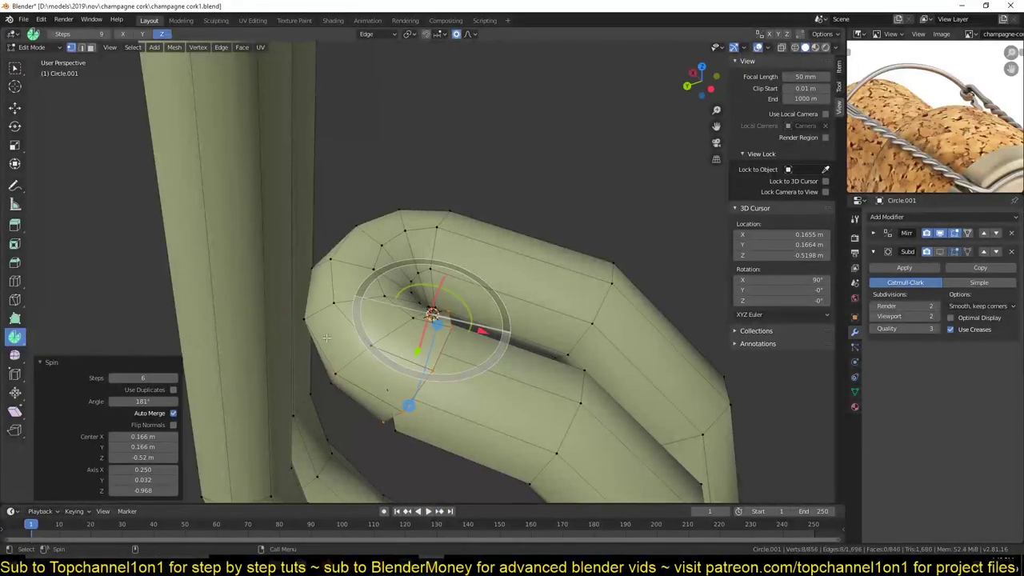
pyautogui.moveTo(327, 337)
pyautogui.mouseDown(button='middle')
pyautogui.moveTo(454, 333)
pyautogui.moveTo(361, 242)
pyautogui.mouseUp(button='middle')
# Bridge the two open ends into one tube, return to Object Mode and save
pyautogui.hotkey('ctrl', 'e')
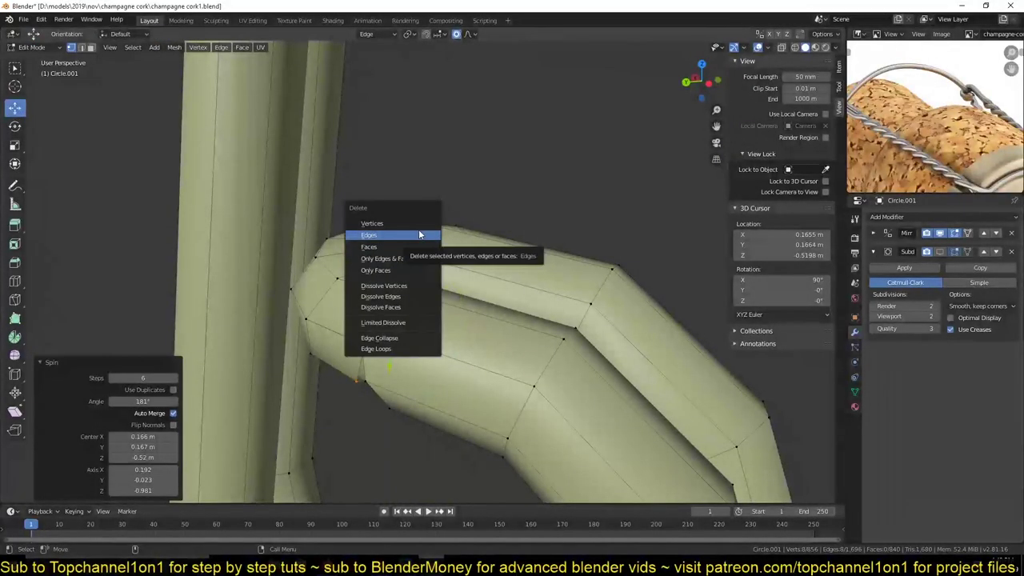
pyautogui.hotkey('ctrl', 'e')
pyautogui.click(368, 388)
pyautogui.scroll(-5, 508, 337)
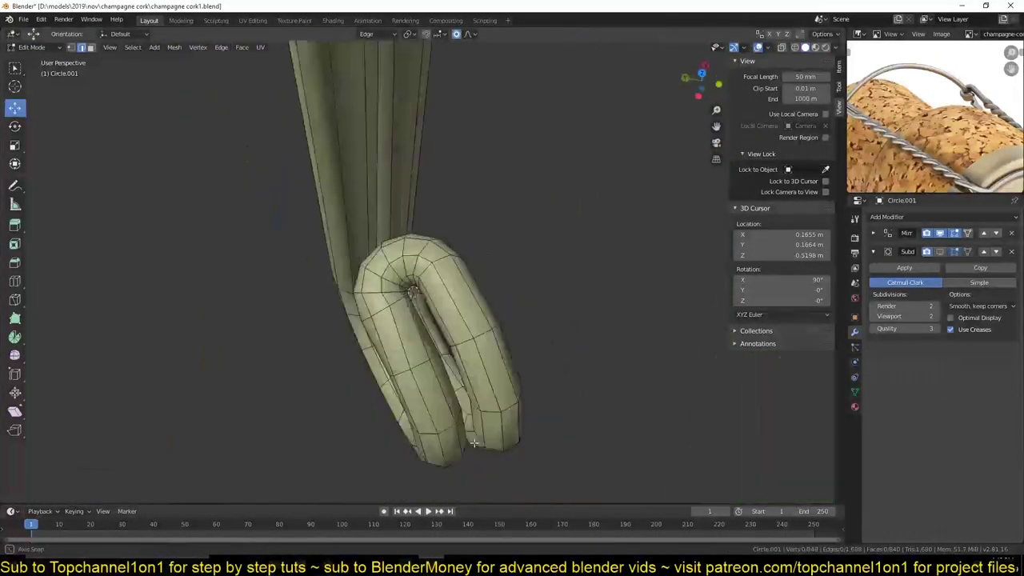
pyautogui.moveTo(507, 337)
pyautogui.mouseDown(button='middle')
pyautogui.moveTo(480, 311)
pyautogui.moveTo(428, 349)
pyautogui.mouseUp(button='middle')
pyautogui.press('Tab')
pyautogui.scroll(-5, 461, 289)
pyautogui.hotkey('ctrl', 's')
# Reset the 3D cursor to the origin and add a Bezier circle from the top view
pyautogui.hotkey('shift', 'c')
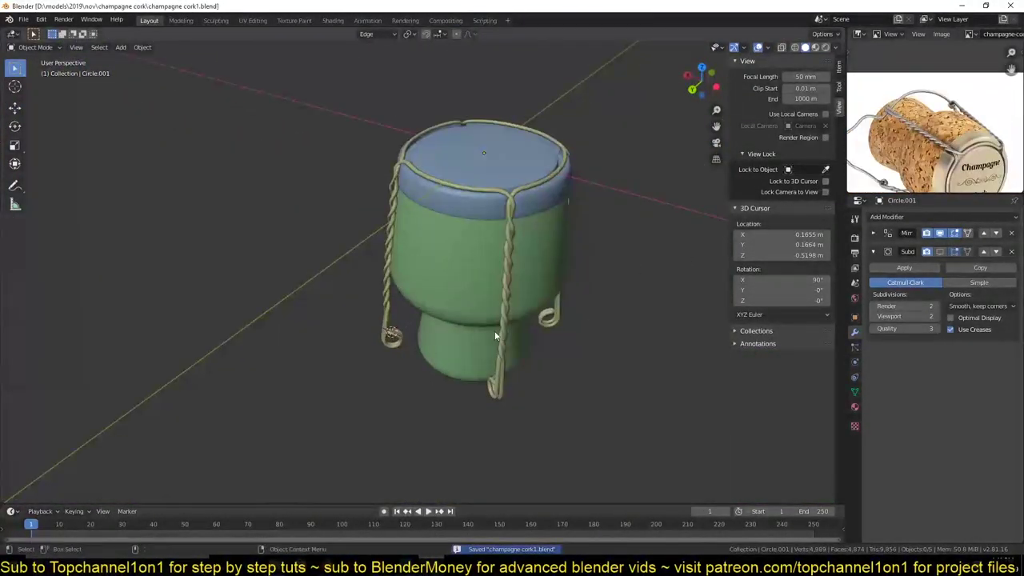
pyautogui.press('KP_7')
pyautogui.hotkey('shift', 'a')
pyautogui.click(478, 342)
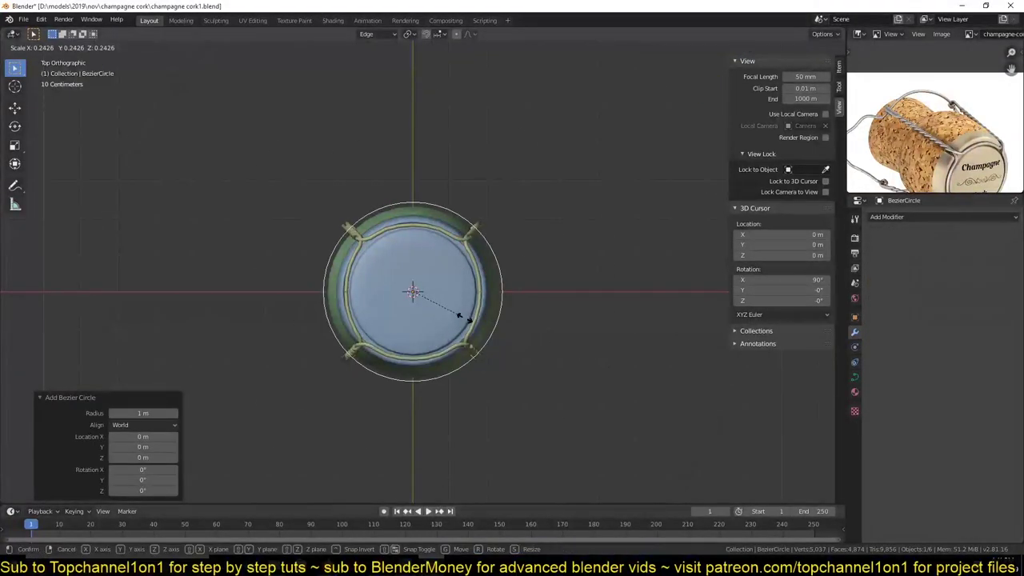
# Save, then lower the 0.039 m bevelled Bezier ring along Z to the cage wires' base
pyautogui.click(458, 315)
pyautogui.click(855, 376)
pyautogui.hotkey('ctrl', 's')
pyautogui.press('KP_1')
pyautogui.press('g')
pyautogui.press('z')
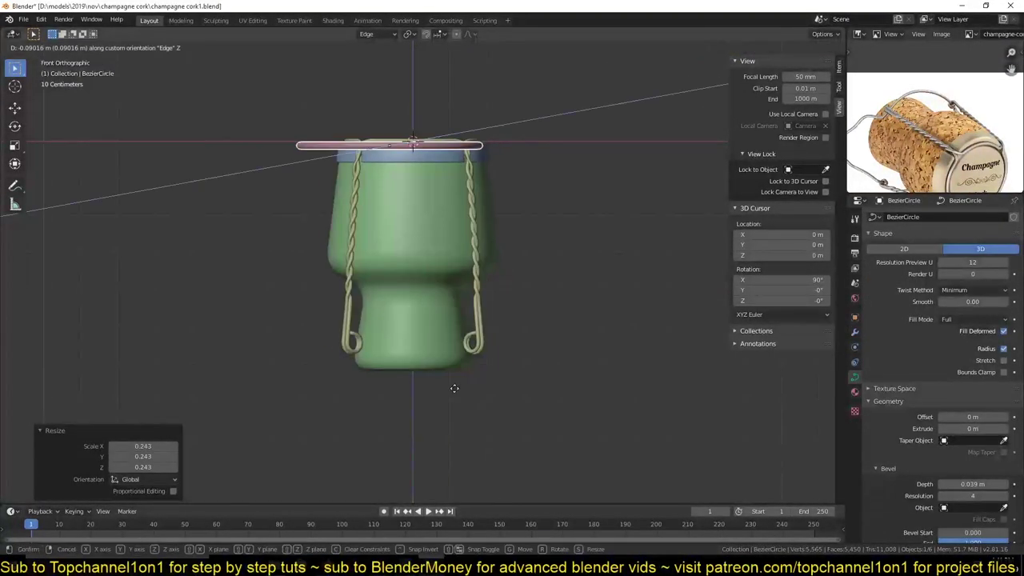
pyautogui.click(418, 299)
pyautogui.scroll(3, 495, 279)
pyautogui.moveTo(496, 279); pyautogui.dragTo(600, 332, button='middle')
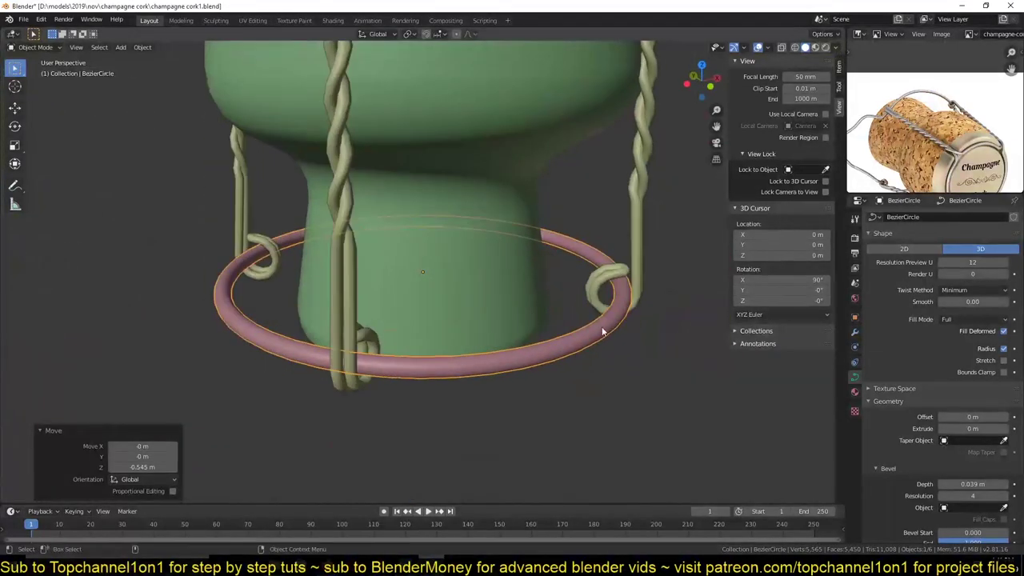
pyautogui.scroll(-3, 562, 311)
pyautogui.scroll(3, 562, 311)
# On the wire cage mesh, sweep one wire end around into a loop
pyautogui.click(617, 292)
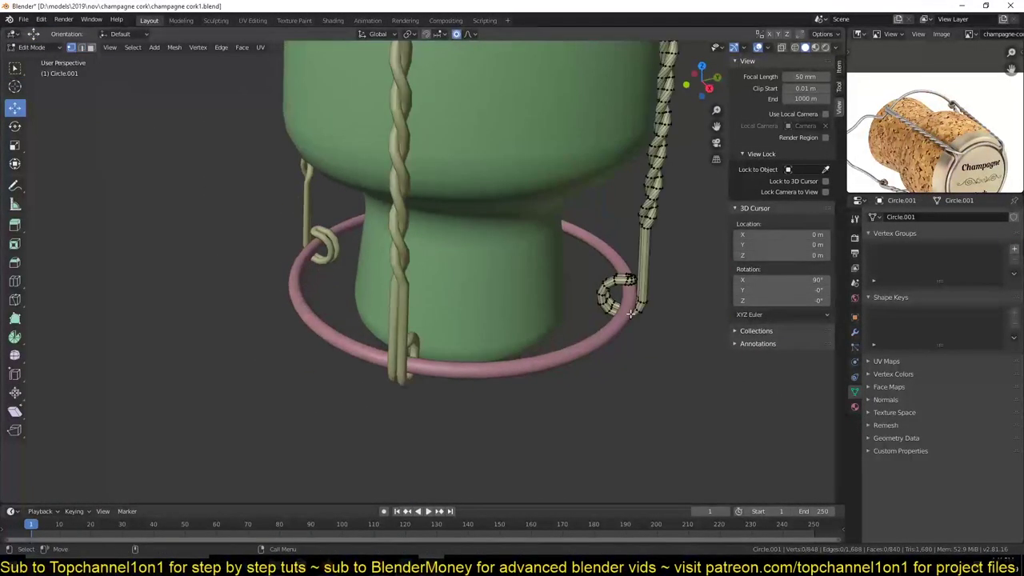
pyautogui.hotkey('shift', 'z')
pyautogui.press('KP_1')
pyautogui.press('KP_7')
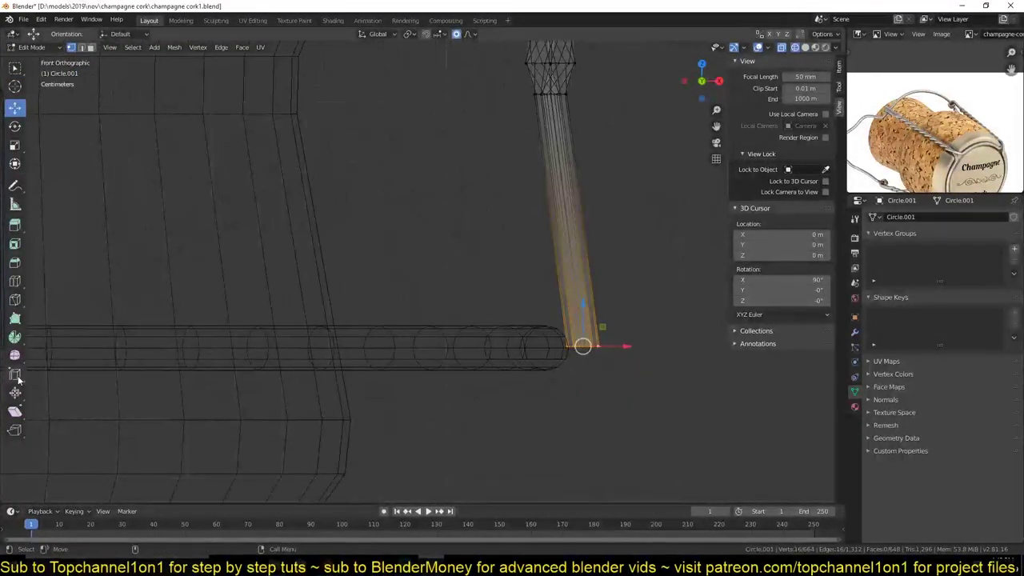
pyautogui.moveTo(643, 319); pyautogui.dragTo(568, 264)
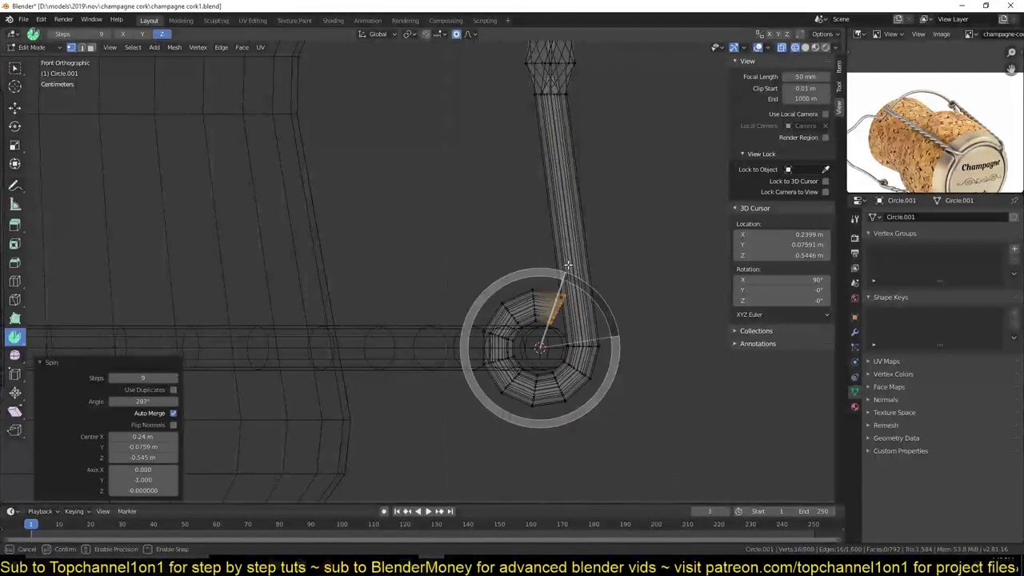
pyautogui.hotkey('shift', 'z')
# Curl the wire tube ends around the ring, checking from the top in wireframe
pyautogui.moveTo(529, 270)
pyautogui.mouseDown(button='middle')
pyautogui.moveTo(479, 396)
pyautogui.moveTo(448, 376)
pyautogui.mouseUp(button='middle')
pyautogui.scroll(5, 479, 410)
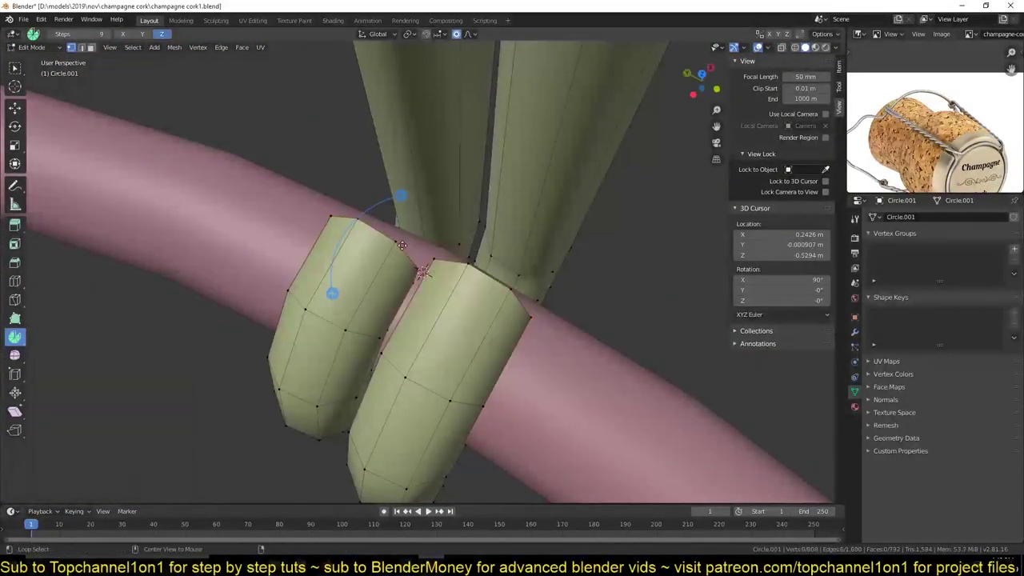
pyautogui.moveTo(332, 290); pyautogui.dragTo(523, 391)
pyautogui.moveTo(523, 391)
pyautogui.mouseDown(button='middle')
pyautogui.moveTo(401, 264)
pyautogui.moveTo(417, 296)
pyautogui.mouseUp(button='middle')
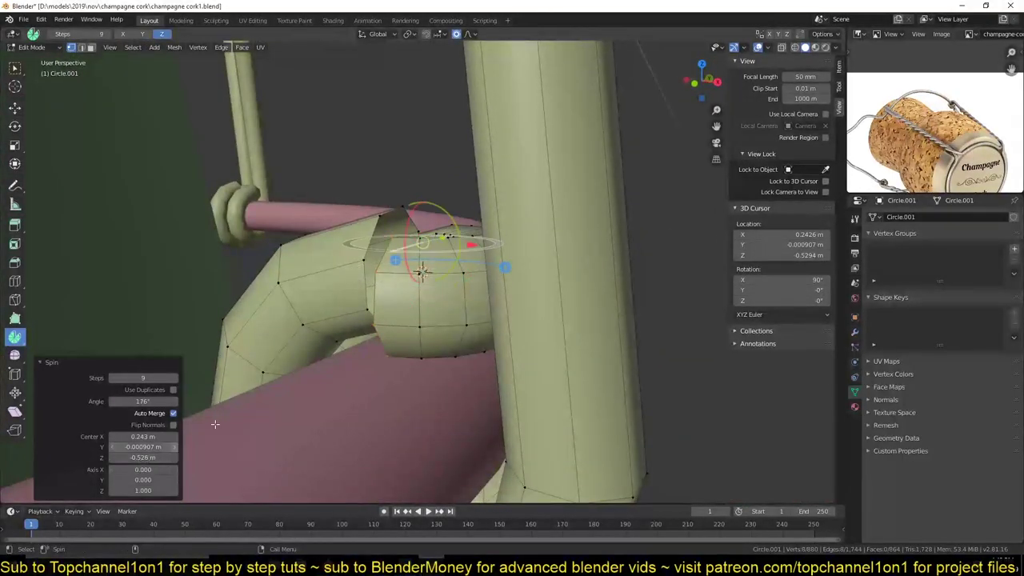
pyautogui.hotkey('ctrl', 'z')
pyautogui.moveTo(214, 424)
pyautogui.mouseDown(button='middle')
pyautogui.moveTo(370, 223)
pyautogui.moveTo(497, 242)
pyautogui.moveTo(474, 265)
pyautogui.mouseUp(button='middle')
pyautogui.press('KP_7')
pyautogui.press('z')
pyautogui.click(369, 222)
pyautogui.hotkey('shift', 'z')
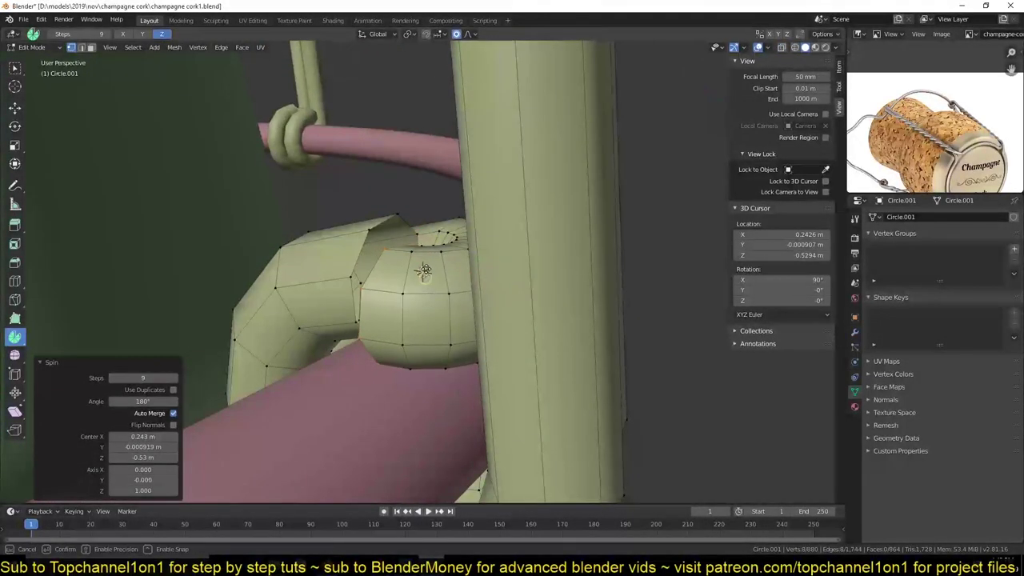
# Nudge the curl end with proportional editing, remove the overlapping loop and bridge the gap
pyautogui.hotkey('ctrl', 'z')
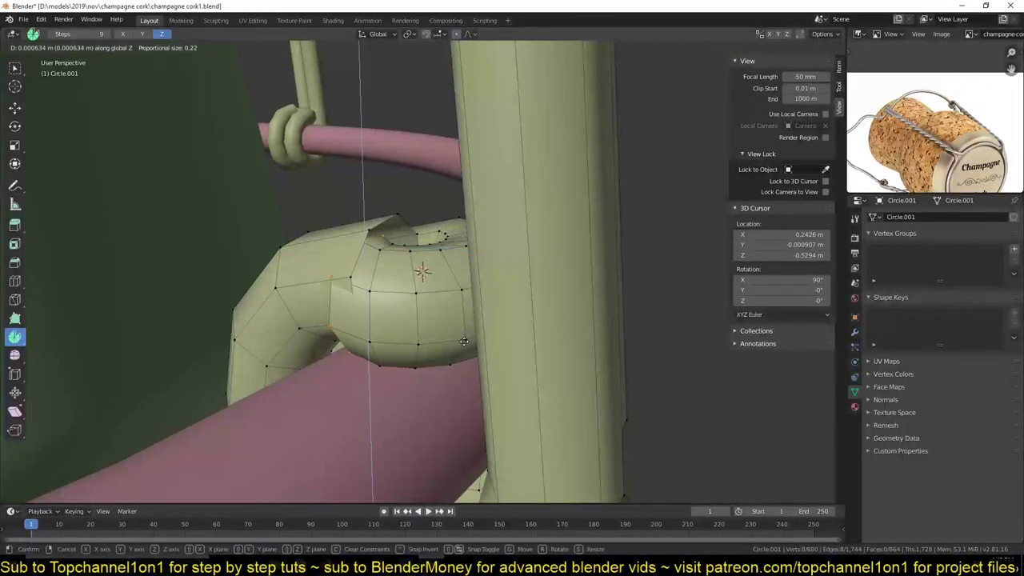
pyautogui.click(474, 304)
pyautogui.press('KP_1')
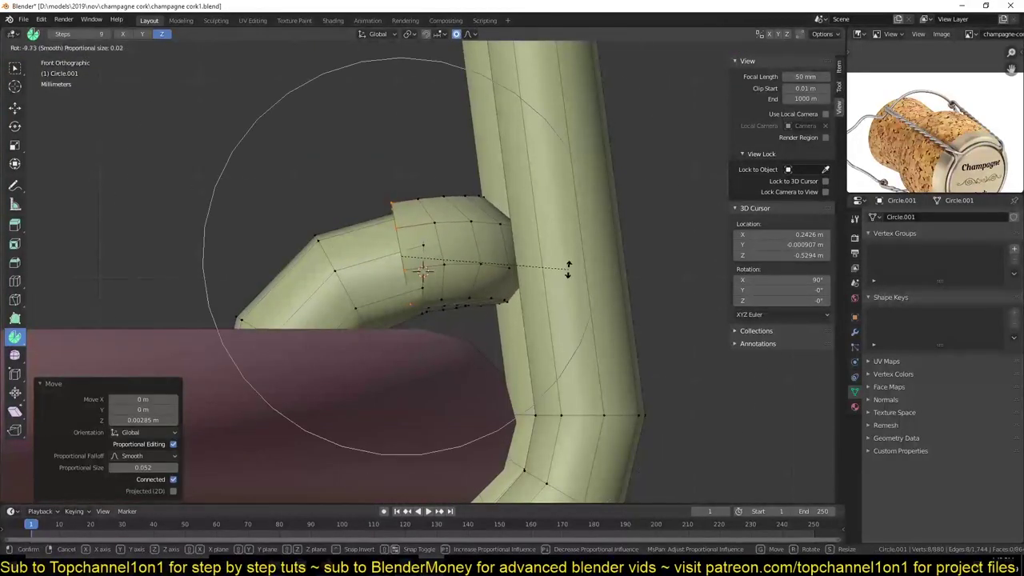
pyautogui.click(501, 258)
pyautogui.moveTo(502, 258); pyautogui.dragTo(474, 297, button='middle')
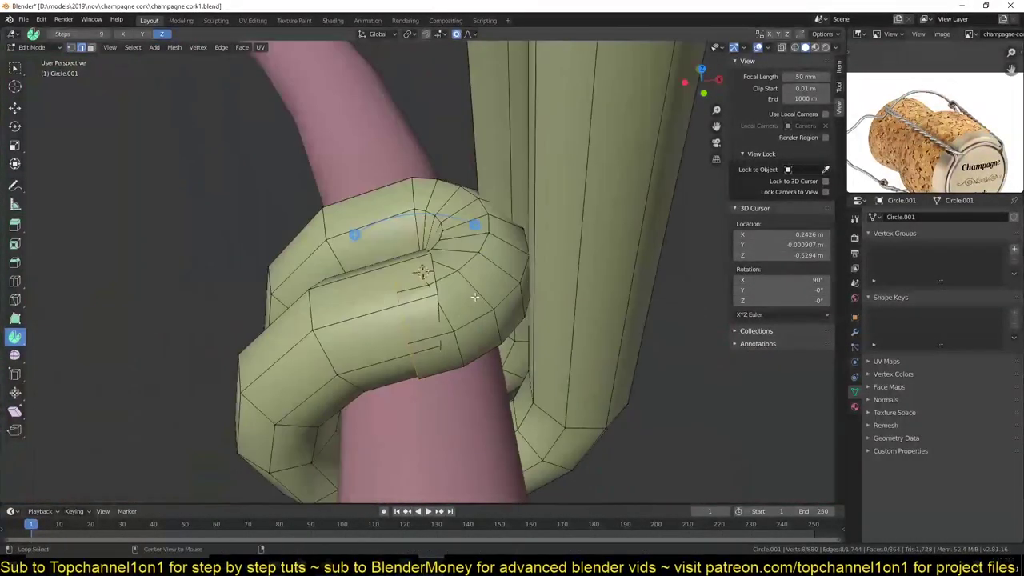
pyautogui.hotkey('ctrl', 'z')
pyautogui.moveTo(454, 197); pyautogui.dragTo(472, 288, button='middle')
pyautogui.rightClick(442, 269)
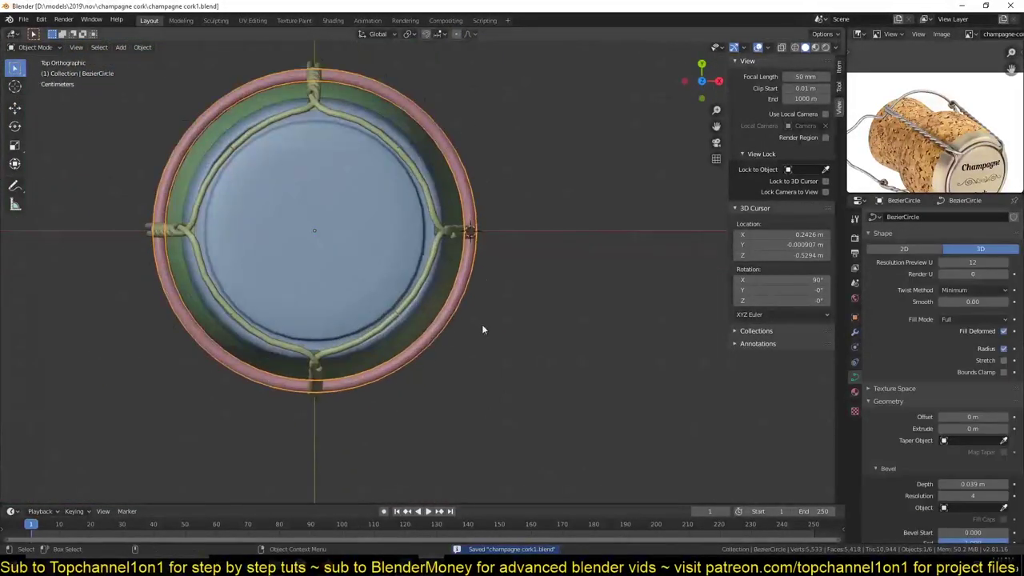
pyautogui.moveTo(482, 328)
pyautogui.mouseDown(button='middle')
pyautogui.moveTo(473, 222)
pyautogui.moveTo(512, 364)
pyautogui.mouseUp(button='middle')
# Pull a new ring control point outward and down, rotating it into an angled tail
pyautogui.press('KP_1')
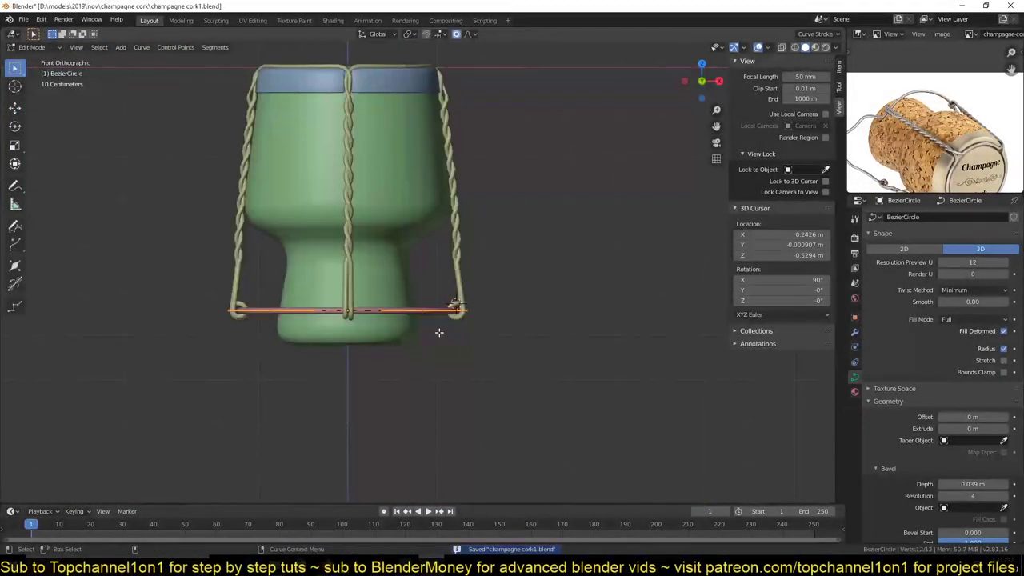
pyautogui.press('Tab')
pyautogui.press('KP_7')
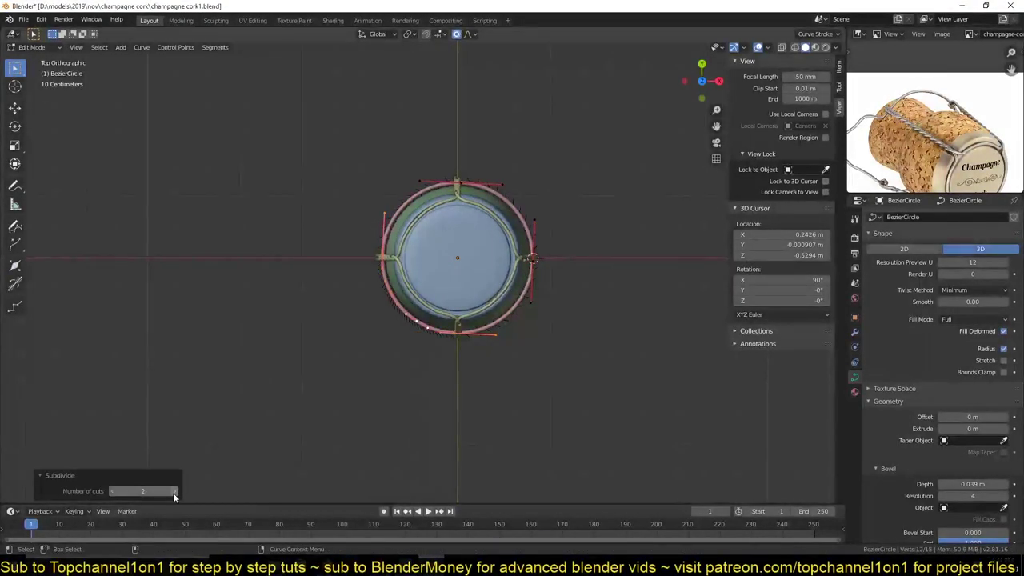
pyautogui.press('g')
pyautogui.click(388, 342)
pyautogui.press('KP_1')
pyautogui.press('r')
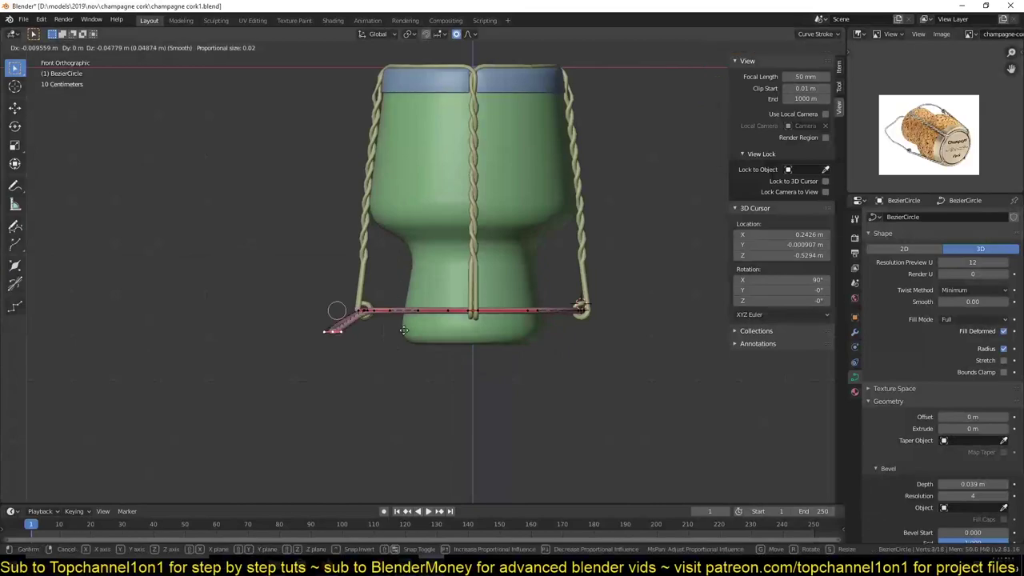
pyautogui.click(333, 370)
pyautogui.moveTo(333, 370)
pyautogui.mouseDown(button='middle')
pyautogui.moveTo(448, 263)
pyautogui.moveTo(498, 269)
pyautogui.mouseUp(button='middle')
# Adjust the ring's tail points with a further smooth move, then save
pyautogui.press('g')
pyautogui.click(448, 264)
pyautogui.press('Tab')
pyautogui.press('Tab')
pyautogui.scroll(5, 498, 274)
pyautogui.press('g')
pyautogui.moveTo(357, 306)
pyautogui.mouseDown(button='middle')
pyautogui.moveTo(358, 386)
pyautogui.moveTo(411, 434)
pyautogui.moveTo(365, 383)
pyautogui.mouseUp(button='middle')
pyautogui.press('Tab')
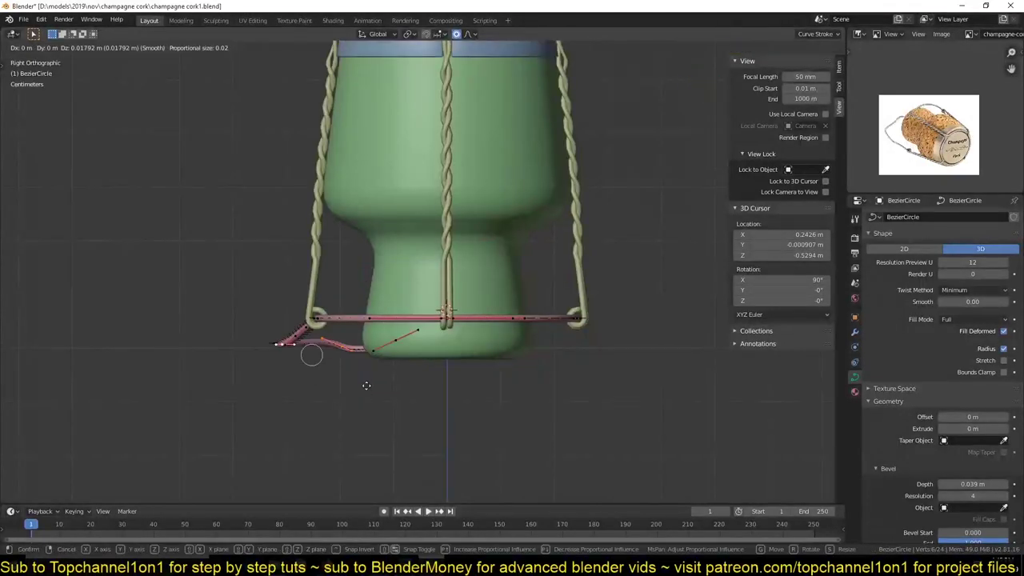
pyautogui.scroll(-4, 436, 347)
pyautogui.hotkey('ctrl', 's')
pyautogui.moveTo(448, 320); pyautogui.dragTo(482, 280, button='middle')
# Save the file as champagne cork.blend
pyautogui.hotkey('ctrl', 'shift', 's')
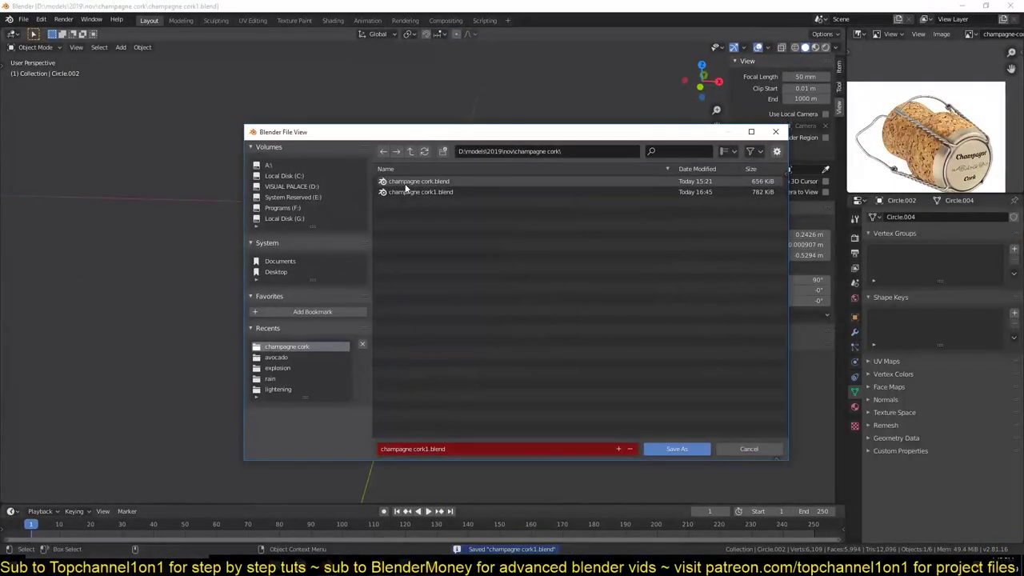
pyautogui.press('Return')
pyautogui.click(332, 20)
# Give the wire ring a new fully metallic material named 'metal'
pyautogui.click(860, 34)
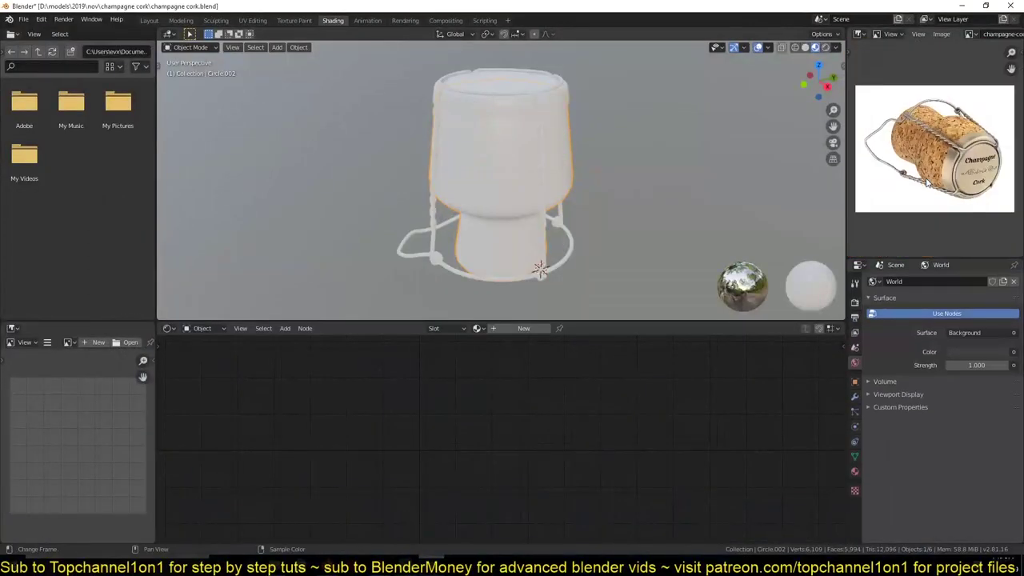
pyautogui.click(564, 257)
pyautogui.scroll(3, 544, 272)
pyautogui.click(523, 328)
pyautogui.doubleClick(492, 328)
pyautogui.write('metal')
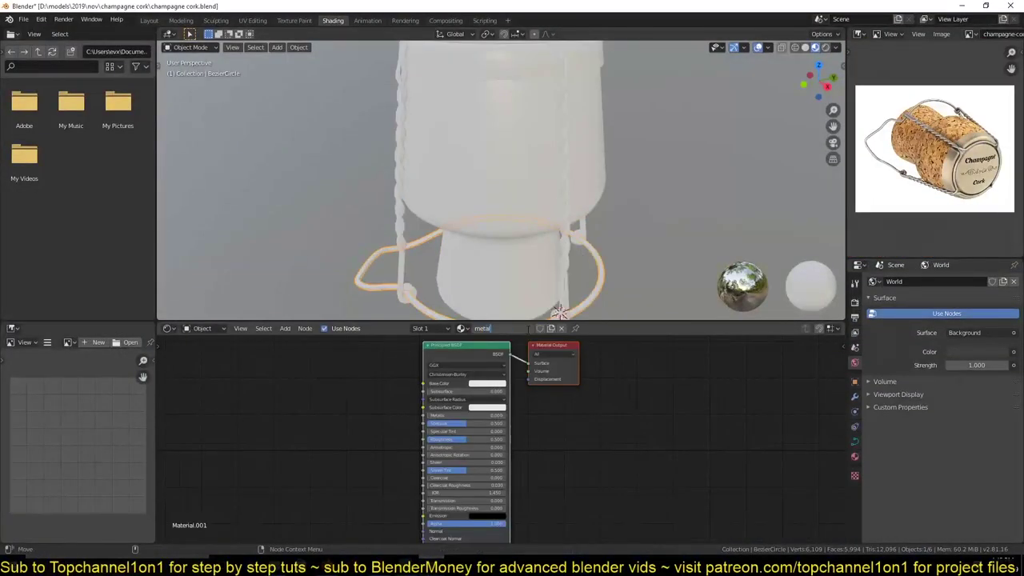
pyautogui.scroll(2, 560, 240)
pyautogui.moveTo(432, 415); pyautogui.dragTo(444, 407)
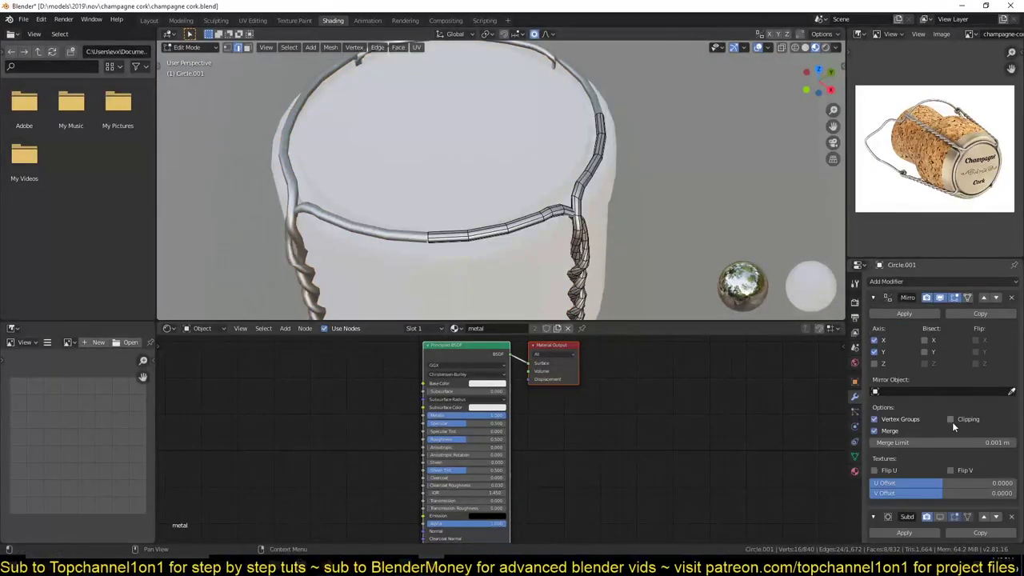
# View from the top and slide an edge loop along the wire
pyautogui.press('`')
pyautogui.click(526, 171)
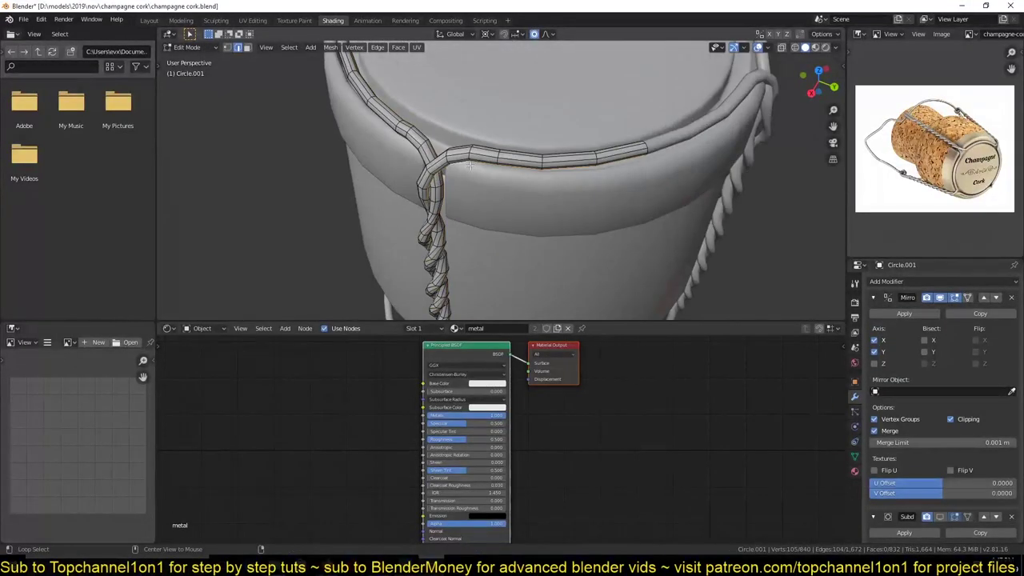
pyautogui.hotkey('ctrl', 'e')
pyautogui.click(496, 201)
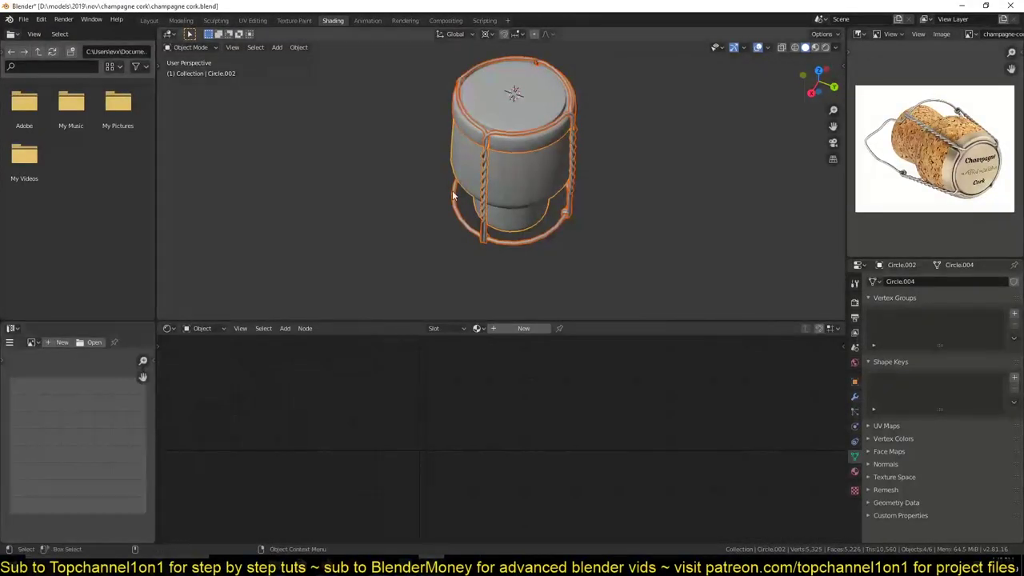
# Unwrap Circle.002's UVs and switch the viewport to Material Preview shading
pyautogui.press('Tab')
pyautogui.press('u')
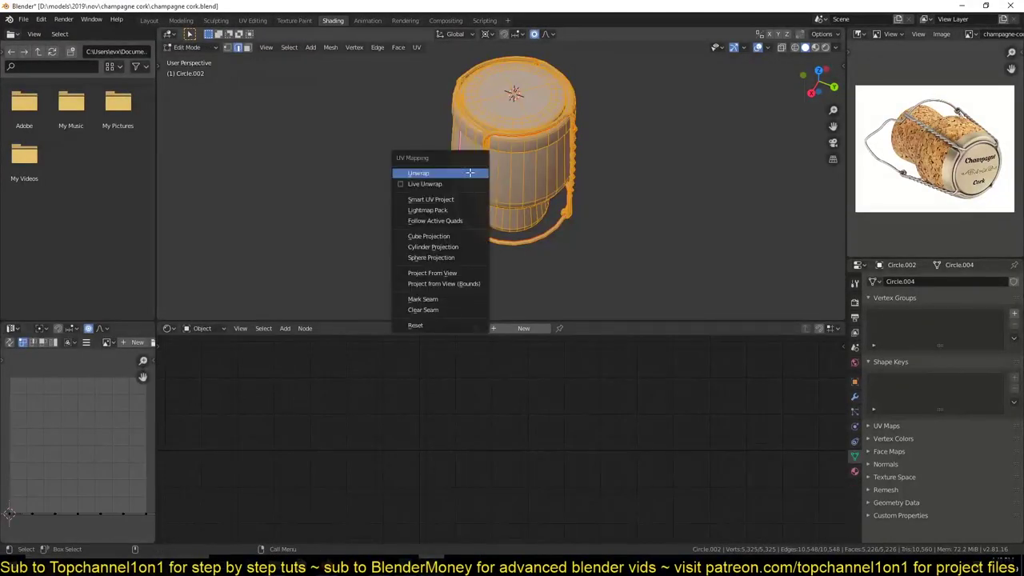
pyautogui.click(411, 168)
pyautogui.scroll(2, 105, 436)
pyautogui.scroll(-2, 104, 436)
pyautogui.scroll(1, 84, 407)
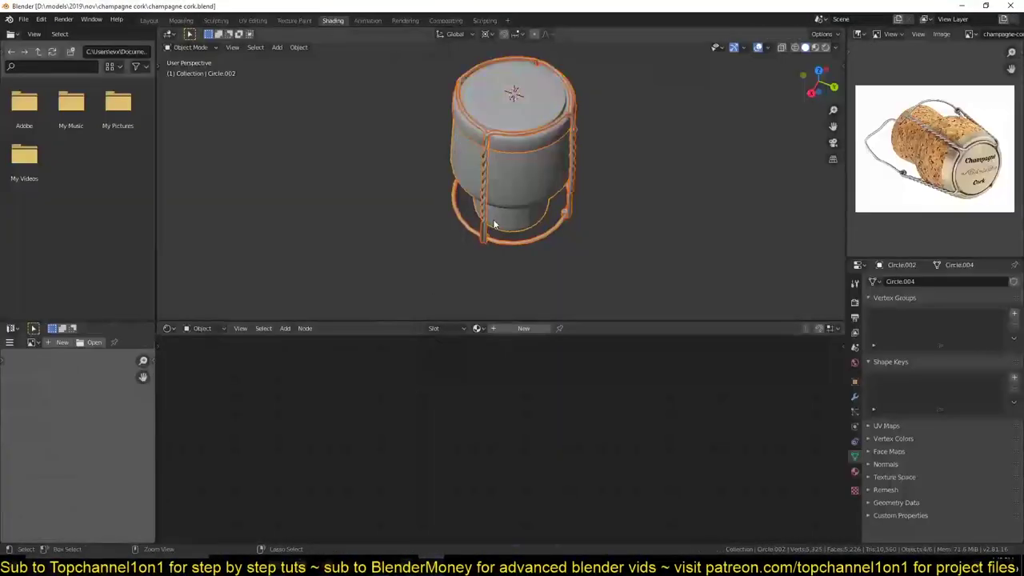
pyautogui.press('z')
pyautogui.click(575, 208)
# Create Material.001 with a cork-board.jpg Image Texture driving Base Color, and save
pyautogui.click(523, 327)
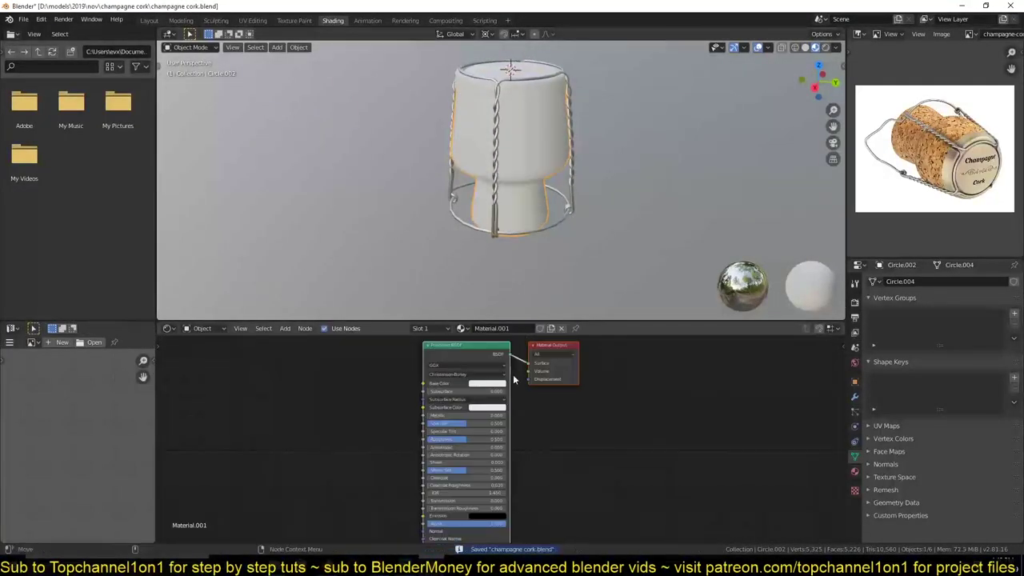
pyautogui.hotkey('shift', 'a')
pyautogui.click(384, 372)
pyautogui.click(343, 448)
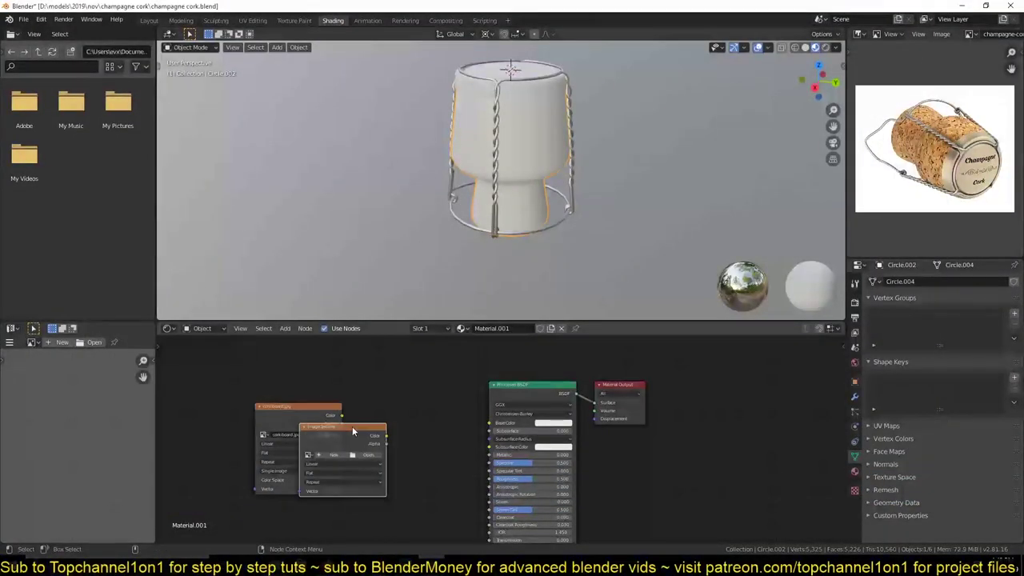
pyautogui.keyDown('ctrl'); pyautogui.keyDown('shift'); pyautogui.click(297, 448); pyautogui.keyUp('shift'); pyautogui.keyUp('ctrl')
pyautogui.moveTo(342, 415); pyautogui.dragTo(494, 422)
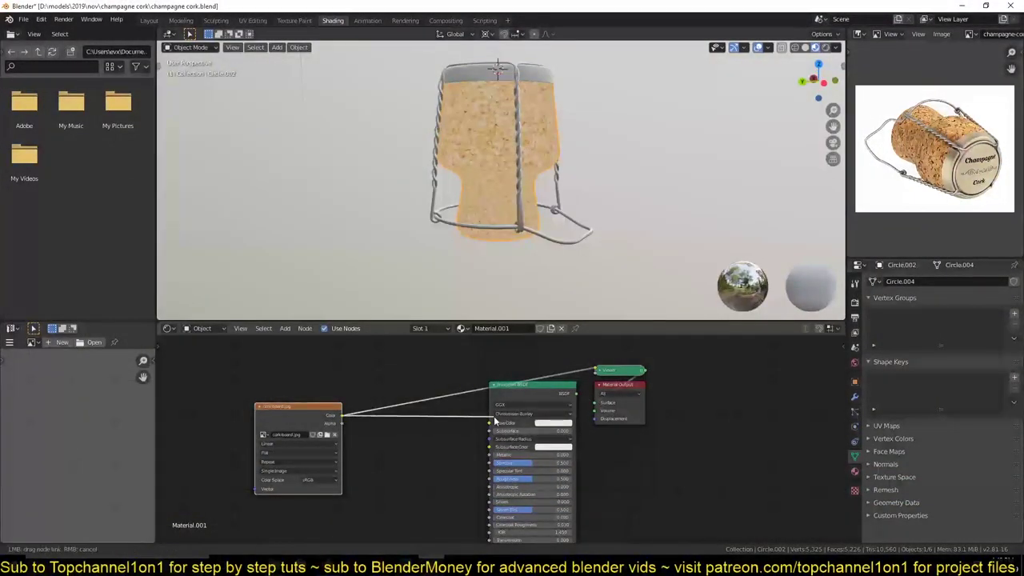
pyautogui.hotkey('ctrl', 's')
# Route the image colour through a Math Add node into Roughness, and save
pyautogui.hotkey('shift', 'a')
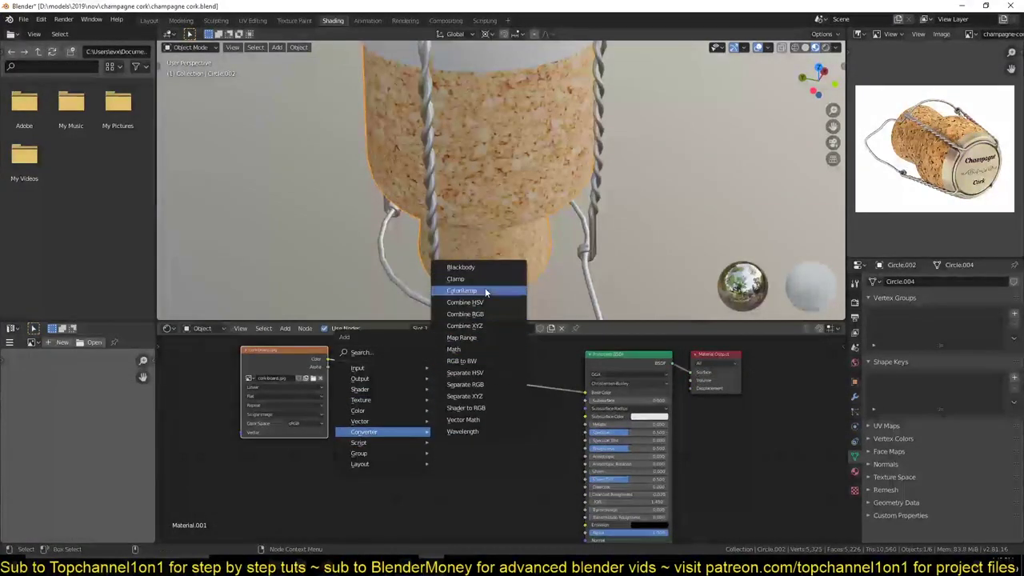
pyautogui.click(453, 349)
pyautogui.click(446, 424)
pyautogui.moveTo(579, 453); pyautogui.dragTo(585, 447)
pyautogui.moveTo(284, 349); pyautogui.dragTo(261, 399)
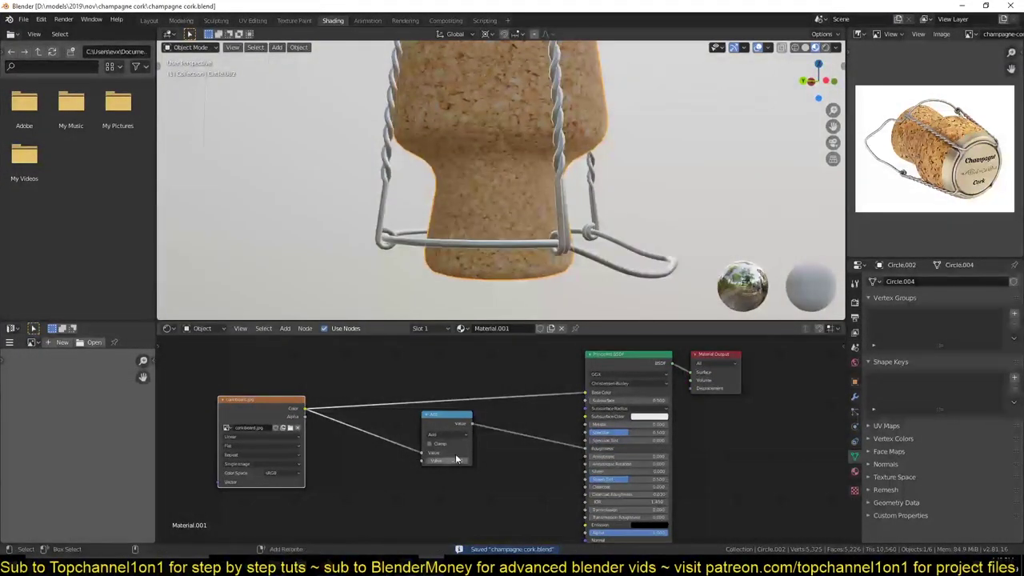
pyautogui.hotkey('ctrl', 's')
# Feed the math output into a Bump node connected to the shader Normal, and save
pyautogui.hotkey('shift', 'a')
pyautogui.click(469, 393)
pyautogui.moveTo(436, 384); pyautogui.dragTo(459, 480)
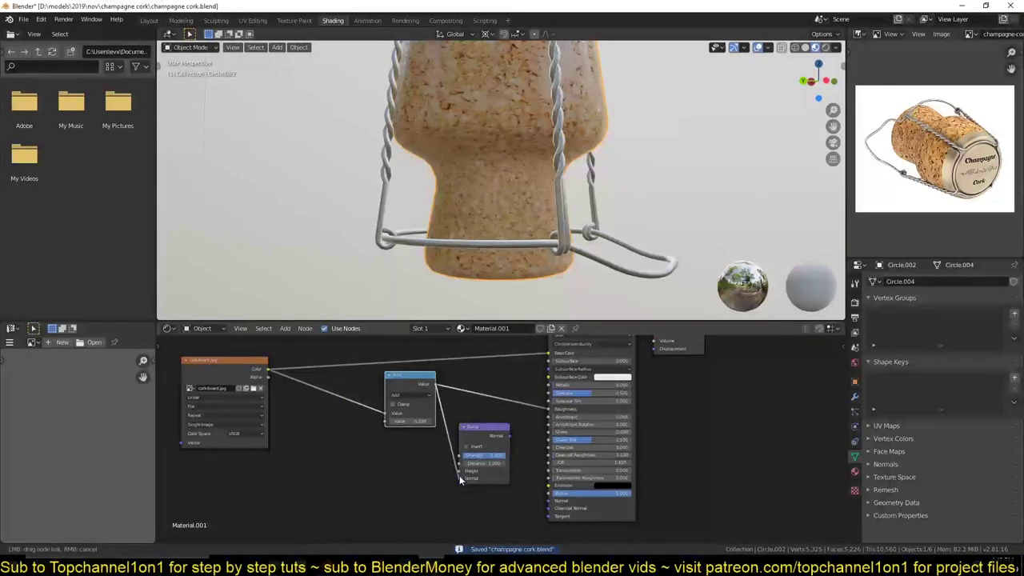
pyautogui.moveTo(548, 501); pyautogui.dragTo(549, 501)
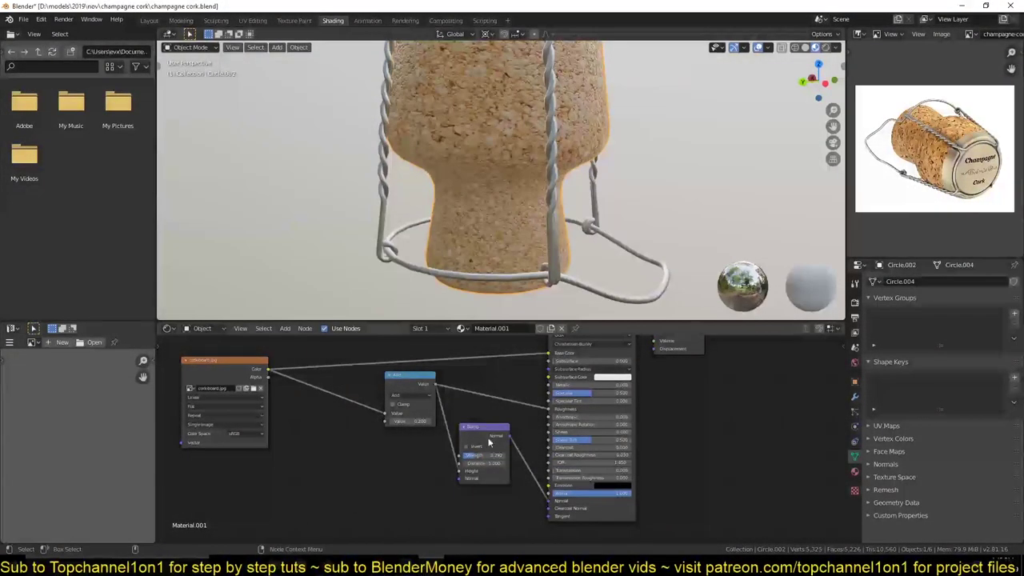
pyautogui.moveTo(530, 200)
pyautogui.mouseDown(button='middle')
pyautogui.moveTo(440, 229)
pyautogui.moveTo(463, 167)
pyautogui.moveTo(480, 240)
pyautogui.mouseUp(button='middle')
pyautogui.hotkey('ctrl', 's')
# Insert a duplicated Add node into the colour-to-bump link and inspect the cork
pyautogui.scroll(2, 418, 426)
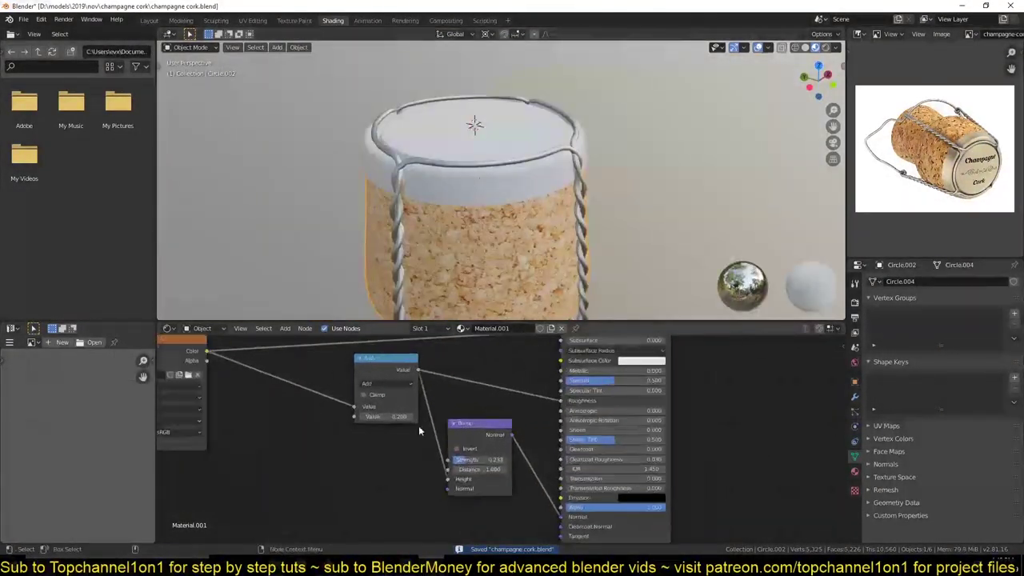
pyautogui.hotkey('shift', 'd')
pyautogui.click(368, 445)
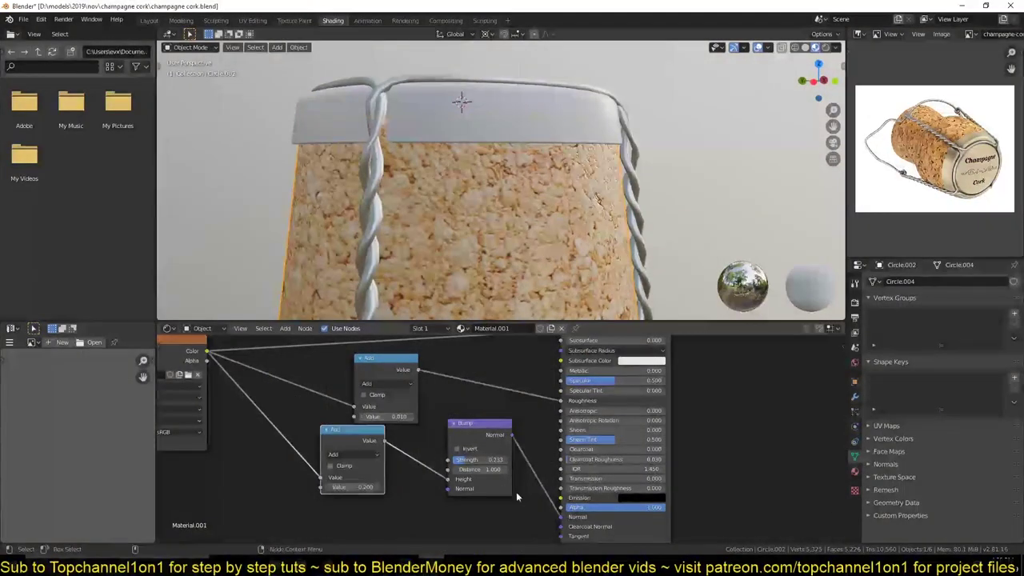
pyautogui.moveTo(515, 135); pyautogui.dragTo(512, 208, button='middle')
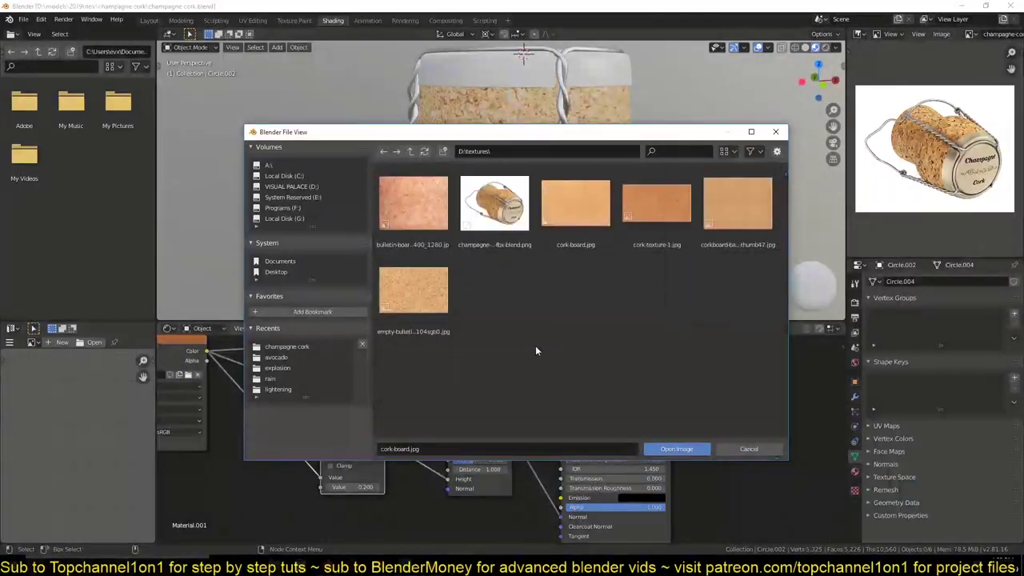
# Try cork-texture-1.jpg, settle on cork-board.jpg, then browse existing materials for the cap
pyautogui.doubleClick(656, 204)
pyautogui.hotkey('ctrl', 's')
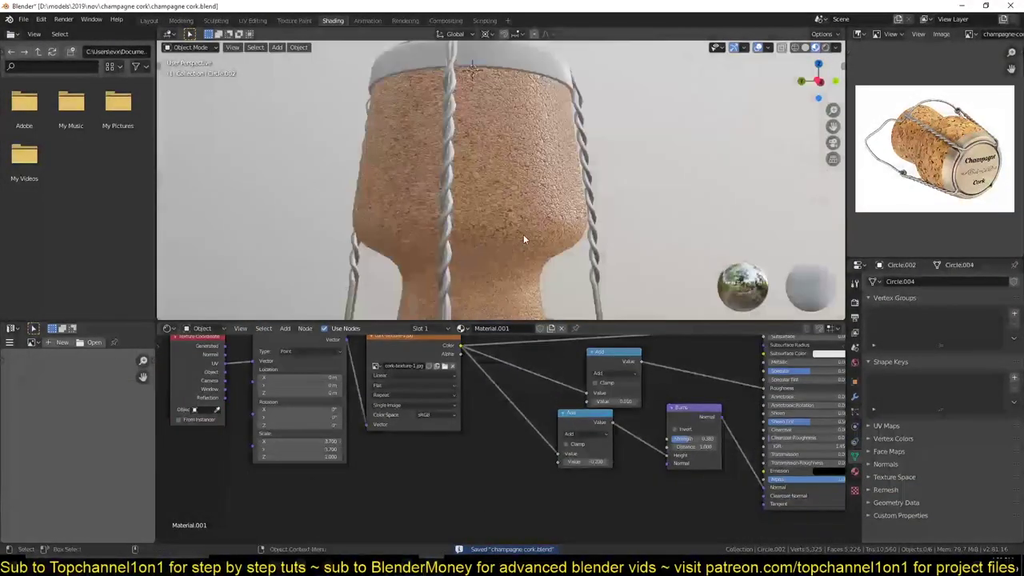
pyautogui.click(445, 365)
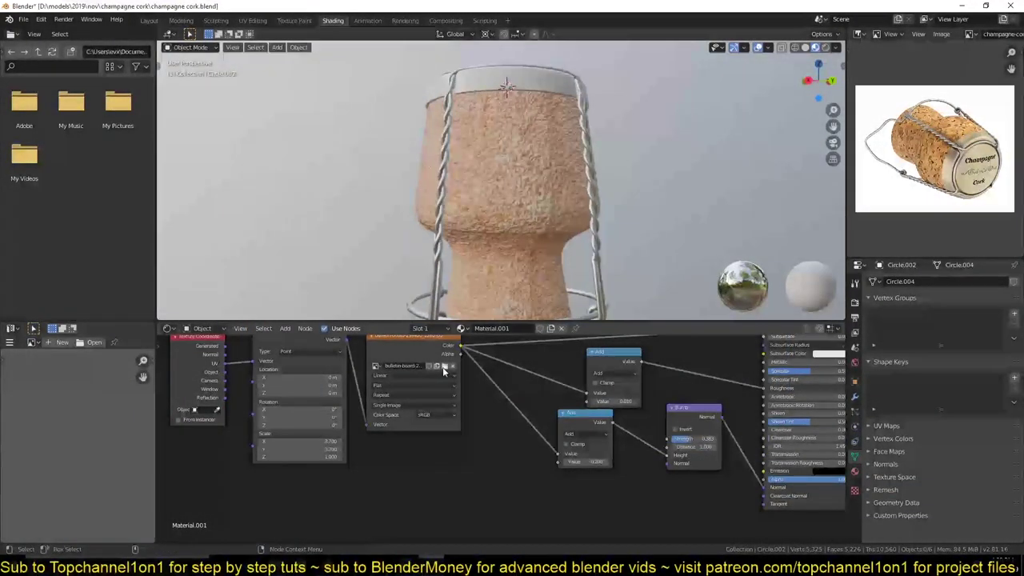
pyautogui.click(445, 367)
pyautogui.doubleClick(578, 211)
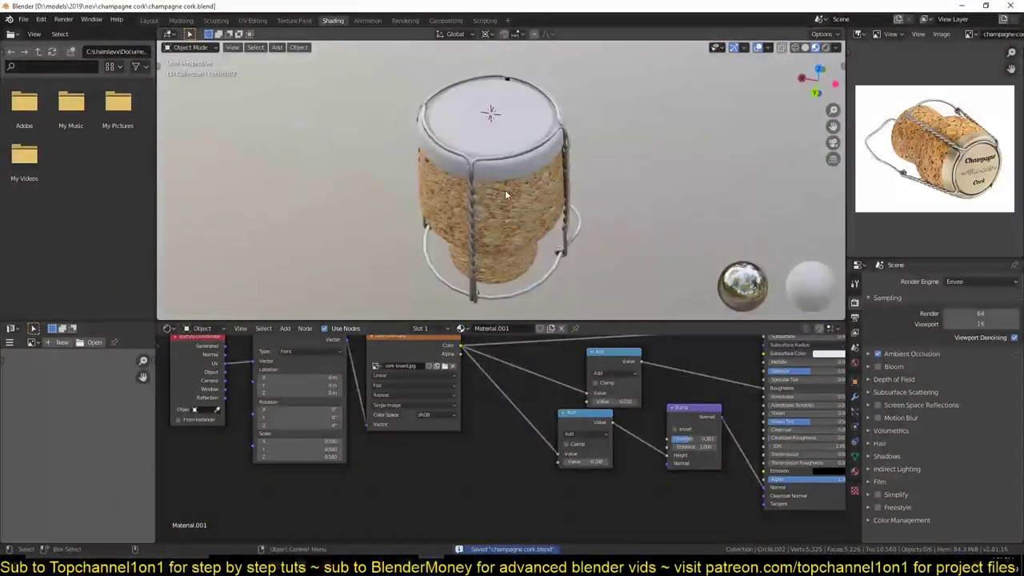
pyautogui.click(504, 189)
pyautogui.click(478, 328)
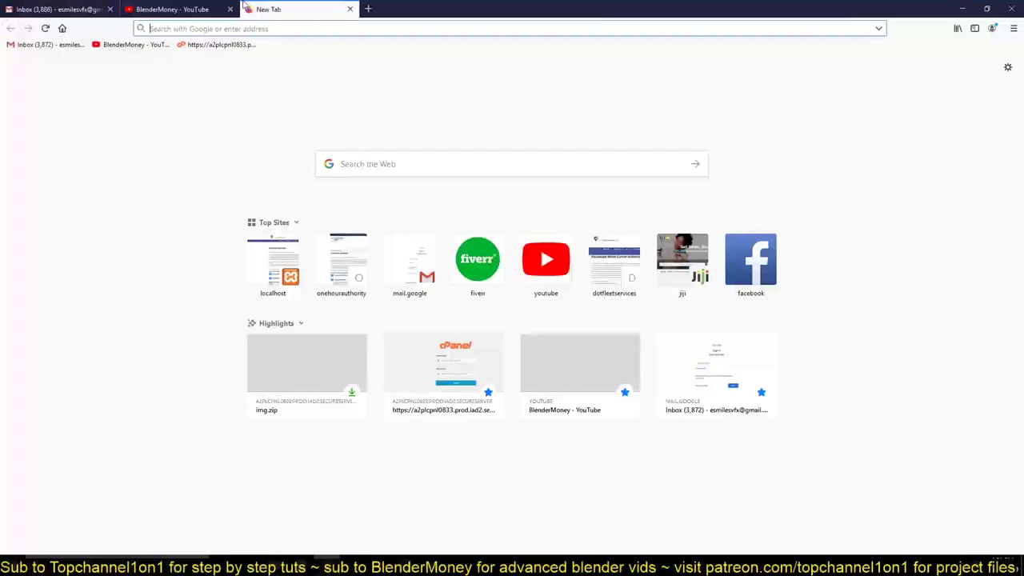
# Search Google Images for 'champagne logo' and compare the AP Champagne and FICO results
pyautogui.write('champagne logo')
pyautogui.press('Return')
pyautogui.click(141, 108)
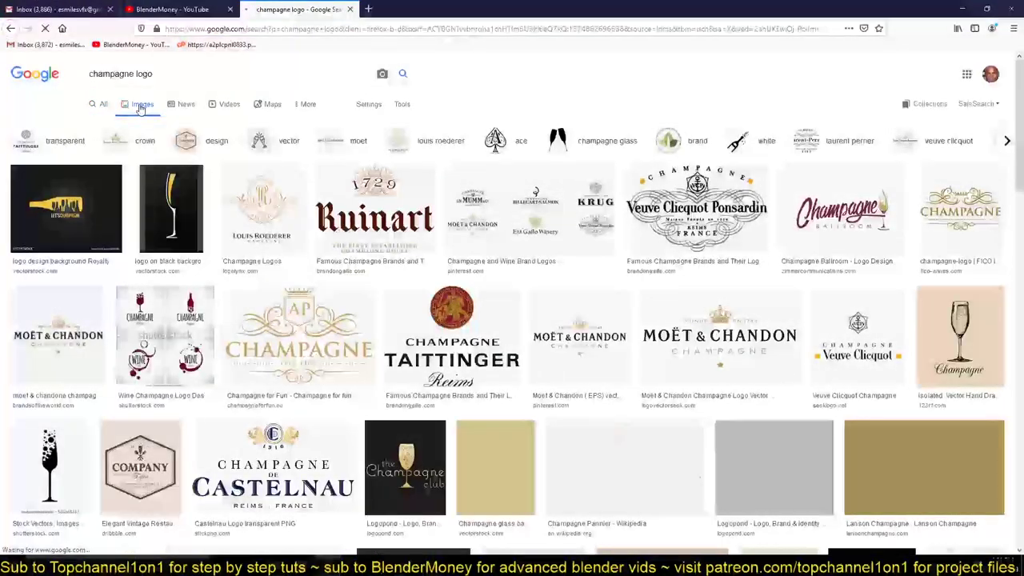
pyautogui.click(416, 8)
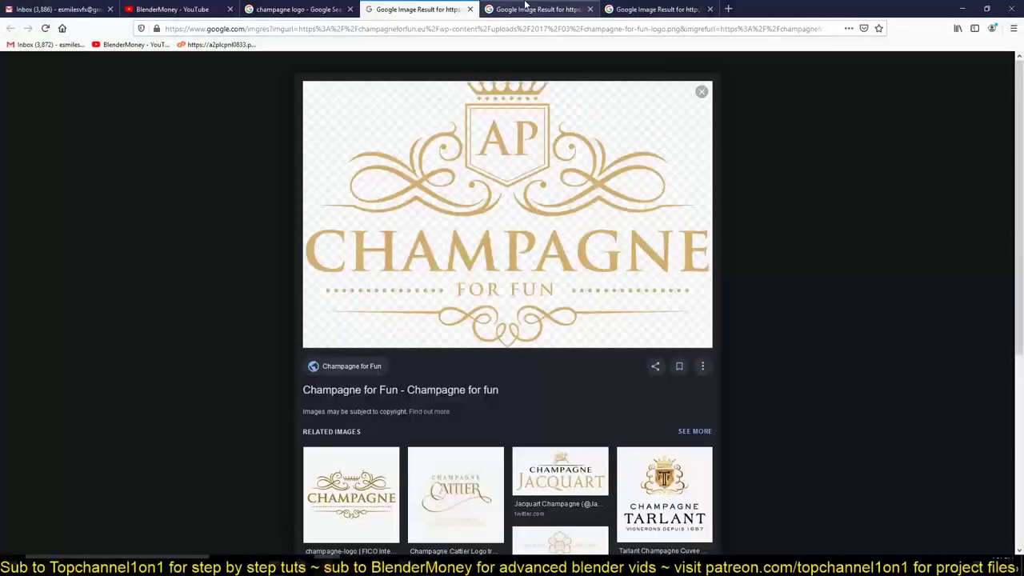
pyautogui.click(647, 9)
pyautogui.click(416, 8)
pyautogui.click(632, 9)
# Save the gold CHAMPAGNE logo image to disk as champagne-logo.png
pyautogui.rightClick(560, 156)
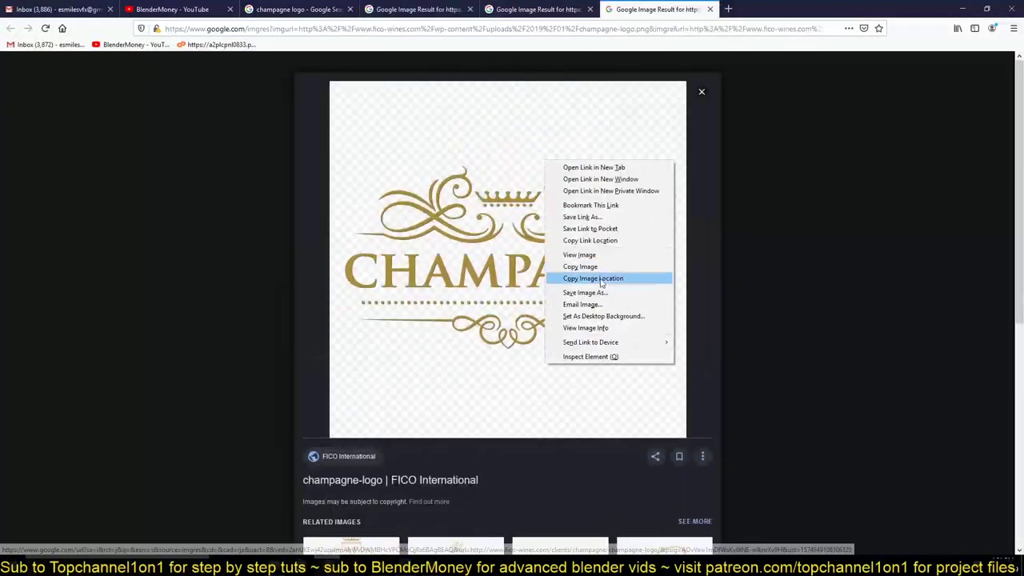
pyautogui.click(608, 276)
pyautogui.click(40, 198)
pyautogui.click(418, 269)
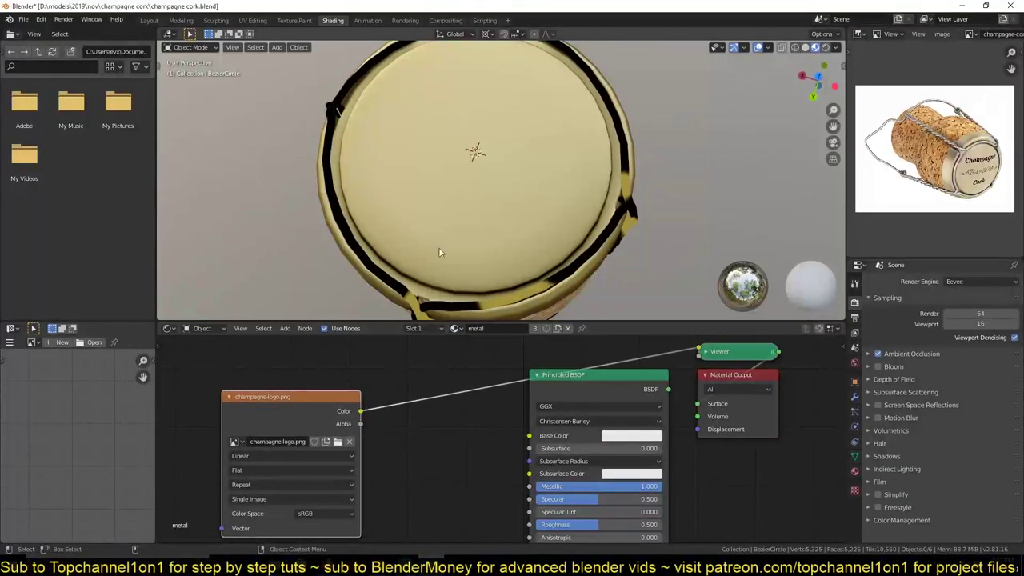
pyautogui.moveTo(438, 247); pyautogui.dragTo(539, 226, button='middle')
# Assign the metal.001 material to the cork's cap and view it from above
pyautogui.click(454, 327)
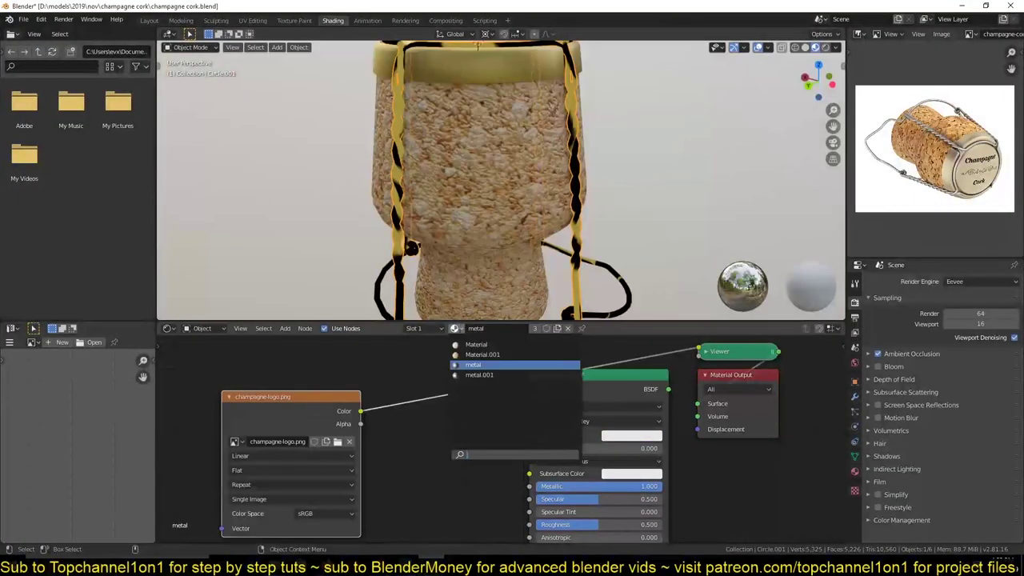
pyautogui.click(480, 374)
pyautogui.moveTo(372, 228); pyautogui.dragTo(376, 288, button='middle')
pyautogui.click(480, 96)
pyautogui.moveTo(268, 408)
pyautogui.mouseDown()
pyautogui.moveTo(390, 426)
pyautogui.moveTo(299, 414)
pyautogui.mouseUp()
# Add UVMap.001 and project the cap's UVs from top view, scaled to fit the logo
pyautogui.press('Tab')
pyautogui.click(854, 456)
pyautogui.click(1014, 442)
pyautogui.press('KP_7')
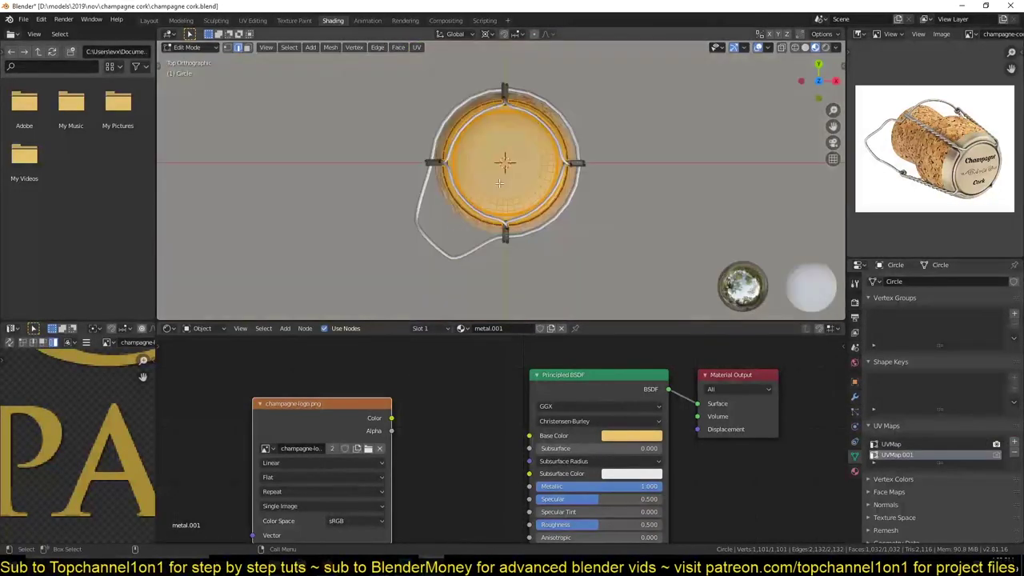
pyautogui.press('u')
pyautogui.click(480, 284)
pyautogui.press('s')
pyautogui.click(23, 531)
pyautogui.press('Tab')
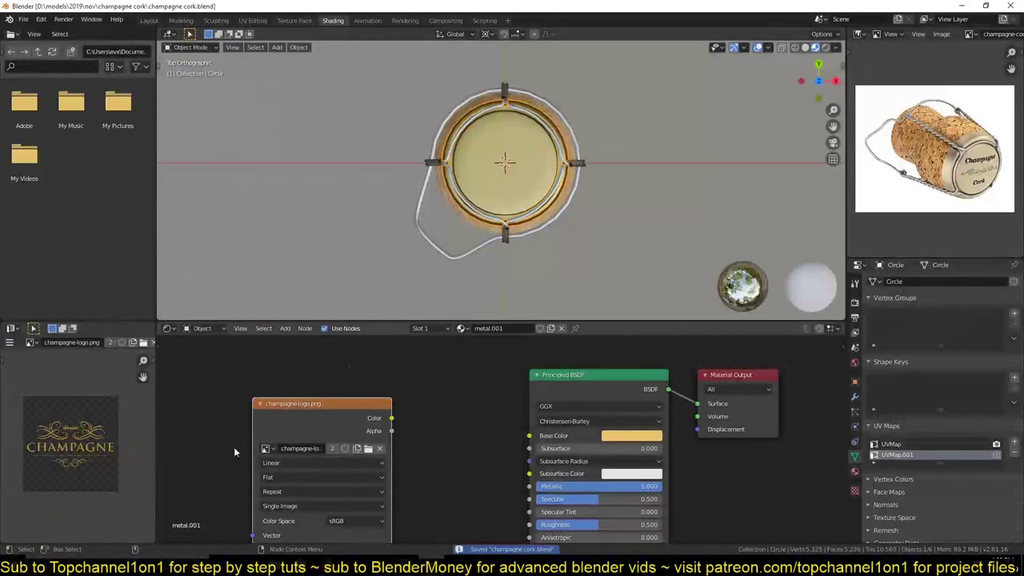
# Add a UV Map node and connect the logo image colour to Base Color
pyautogui.moveTo(232, 448); pyautogui.dragTo(420, 390, button='middle')
pyautogui.hotkey('shift', 'a')
pyautogui.click(315, 267)
pyautogui.click(292, 396)
pyautogui.moveTo(579, 360); pyautogui.dragTo(717, 378)
pyautogui.hotkey('ctrl', 's')
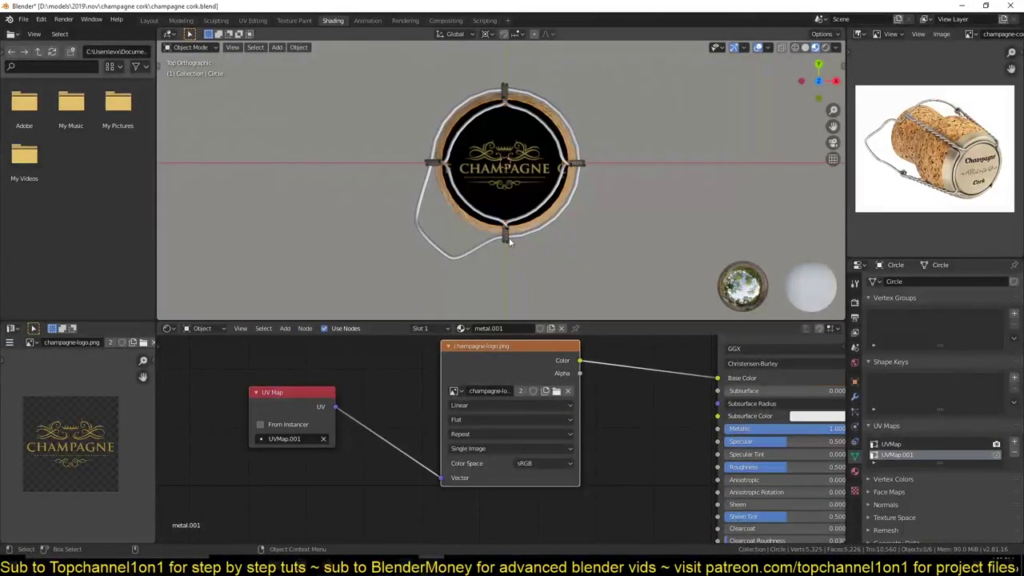
pyautogui.moveTo(512, 357); pyautogui.dragTo(425, 393)
# Add a MixRGB node blending gold and dark lettering by the logo's alpha, then save
pyautogui.click(606, 501)
pyautogui.moveTo(490, 409); pyautogui.dragTo(572, 431)
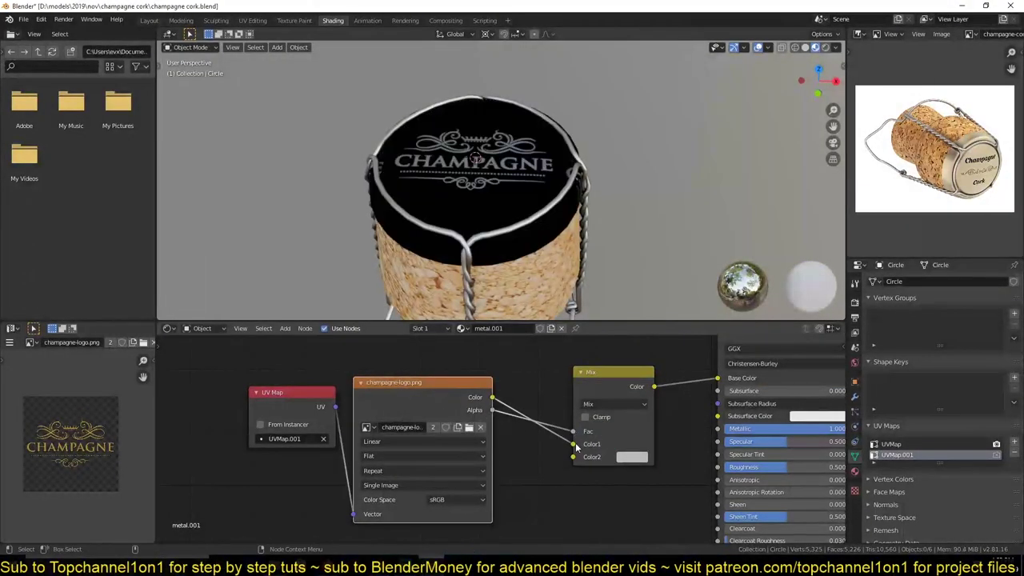
pyautogui.click(632, 456)
pyautogui.moveTo(672, 427); pyautogui.dragTo(628, 428)
pyautogui.moveTo(654, 386); pyautogui.dragTo(718, 377)
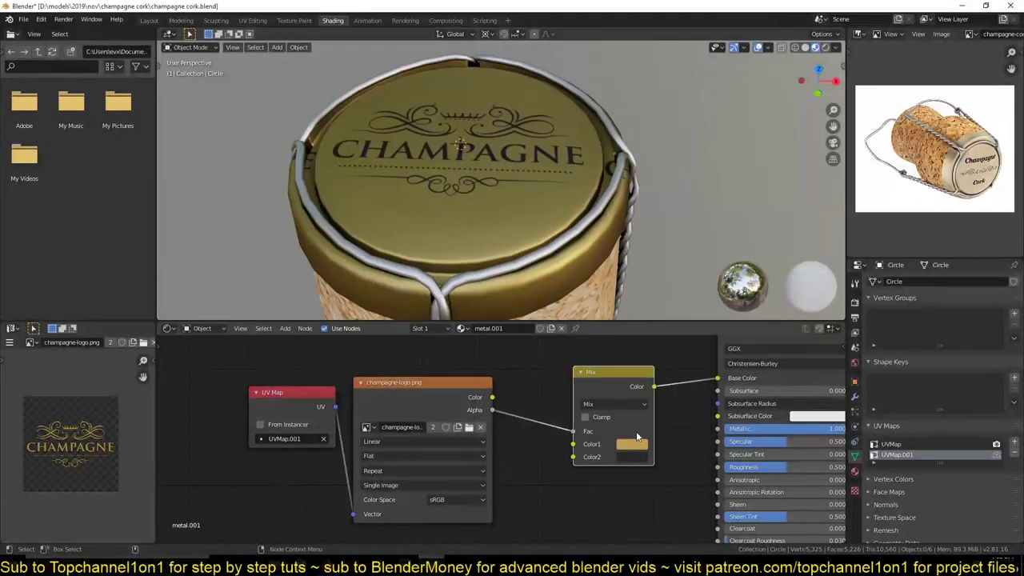
pyautogui.click(631, 444)
pyautogui.click(652, 320)
pyautogui.scroll(-5, 449, 260)
pyautogui.hotkey('ctrl', 's')
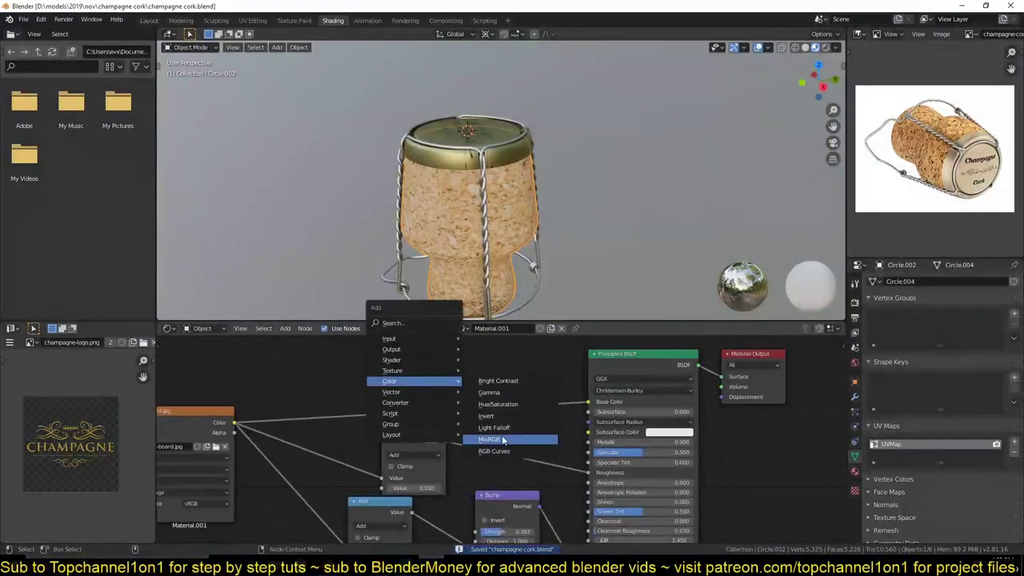
# Insert an RGB Curves node into the cork's Base Color link and tweak its curve
pyautogui.click(493, 451)
pyautogui.click(457, 403)
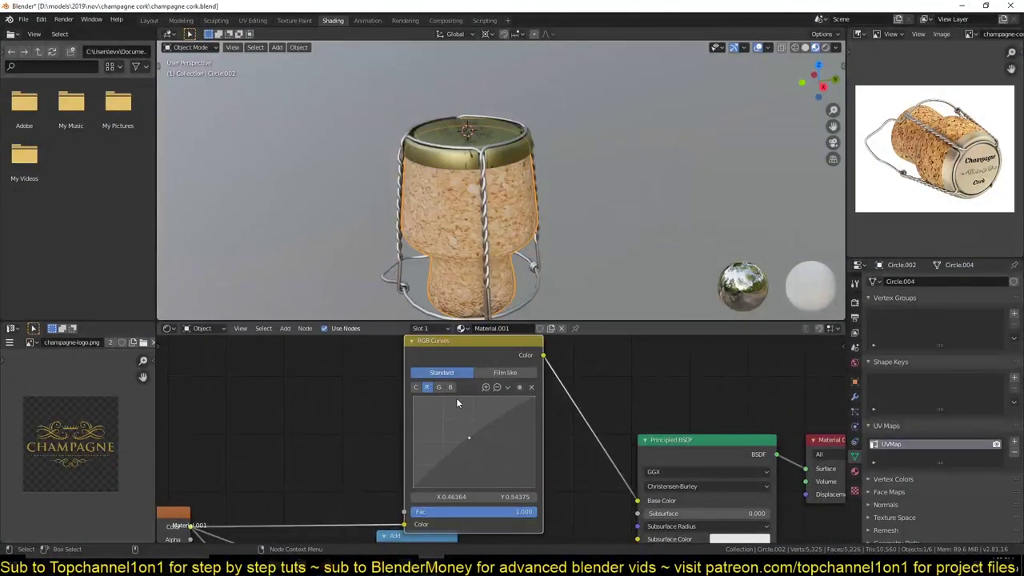
pyautogui.scroll(-3, 525, 240)
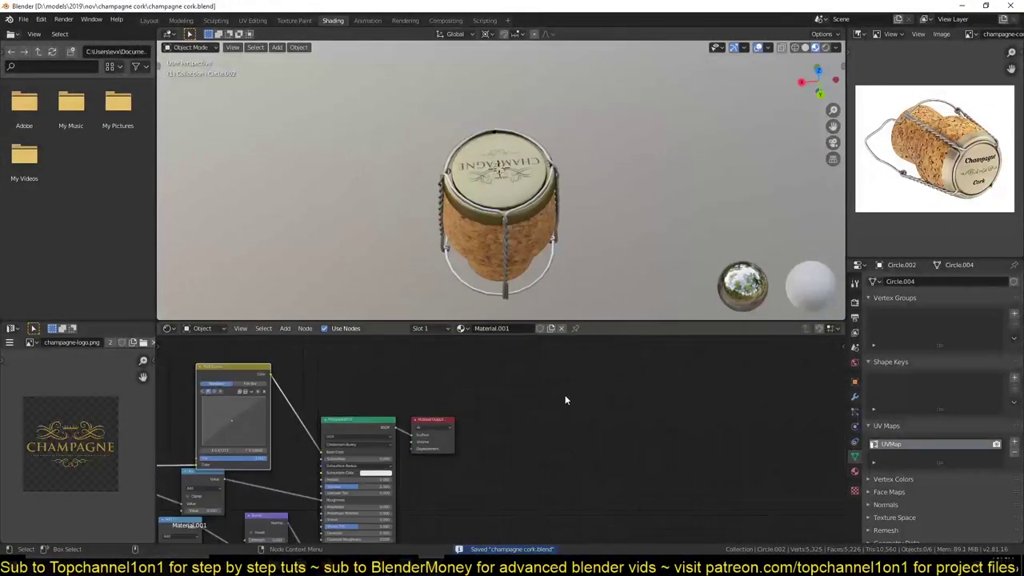
# Add an Image Texture node with a new blank Untitled image for baking
pyautogui.hotkey('shift', 'a')
pyautogui.click(624, 303)
pyautogui.click(565, 497)
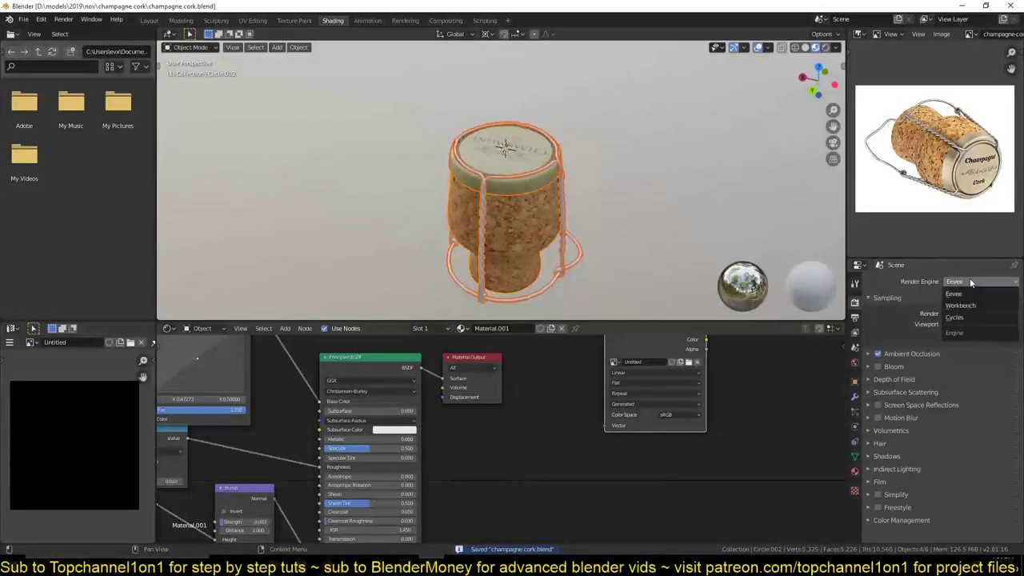
# Select the cork, metal cap and wire objects and bake a Diffuse colour-only map
pyautogui.click(970, 277)
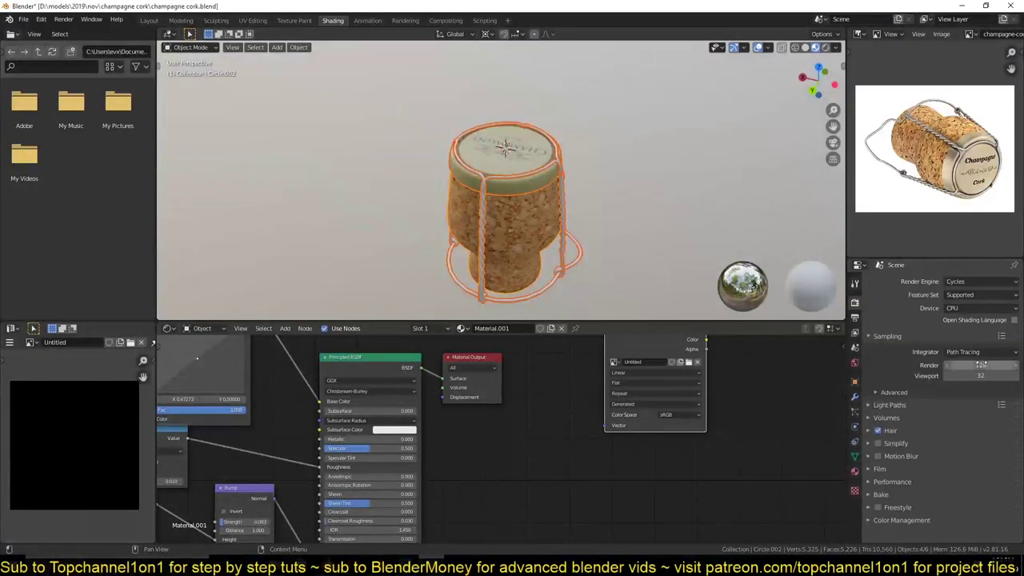
pyautogui.click(982, 536)
pyautogui.click(968, 294)
pyautogui.scroll(-3, 928, 450)
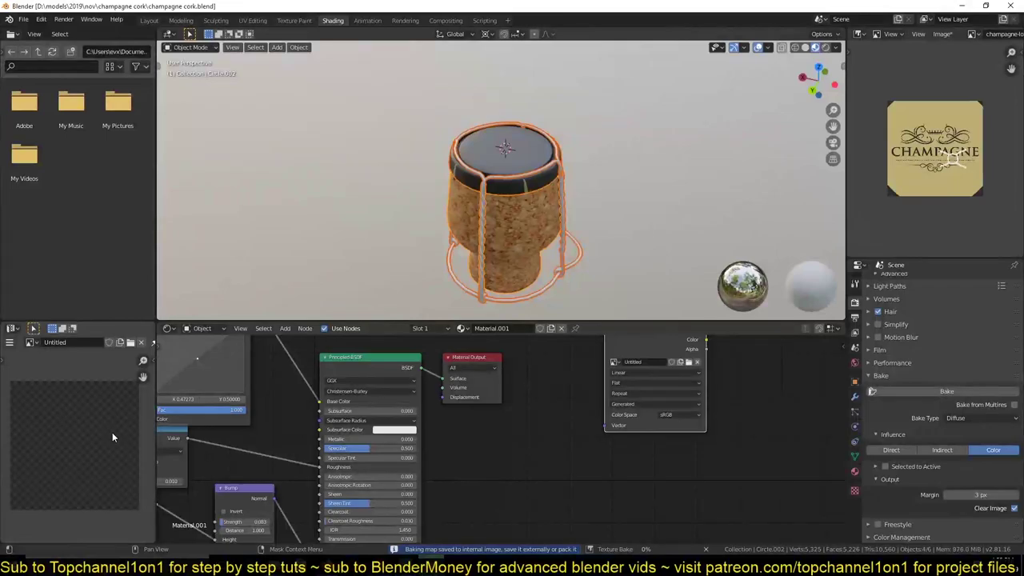
pyautogui.click(496, 278)
pyautogui.click(855, 455)
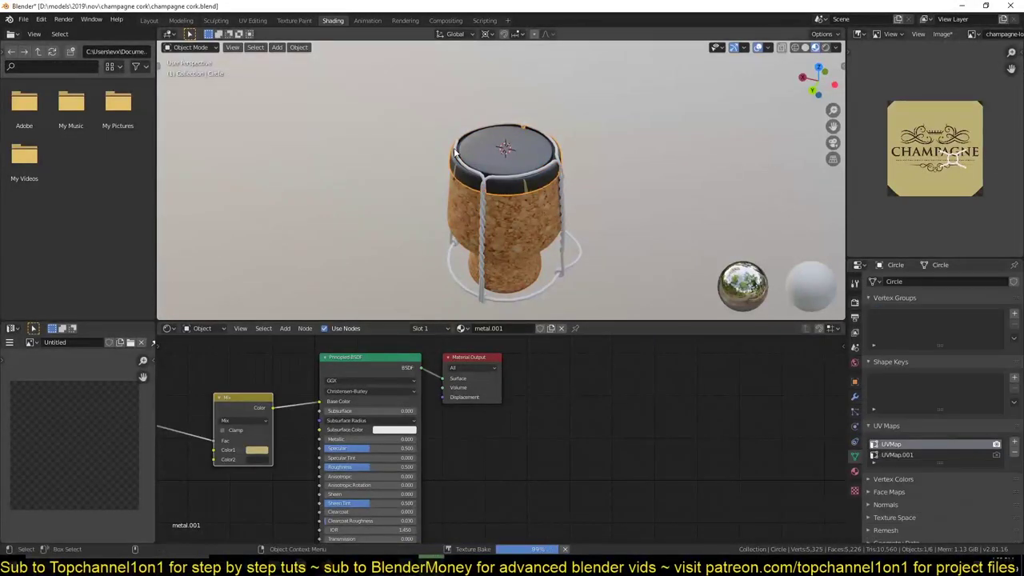
pyautogui.hotkey('ctrl', 's')
pyautogui.click(854, 301)
pyautogui.click(560, 240)
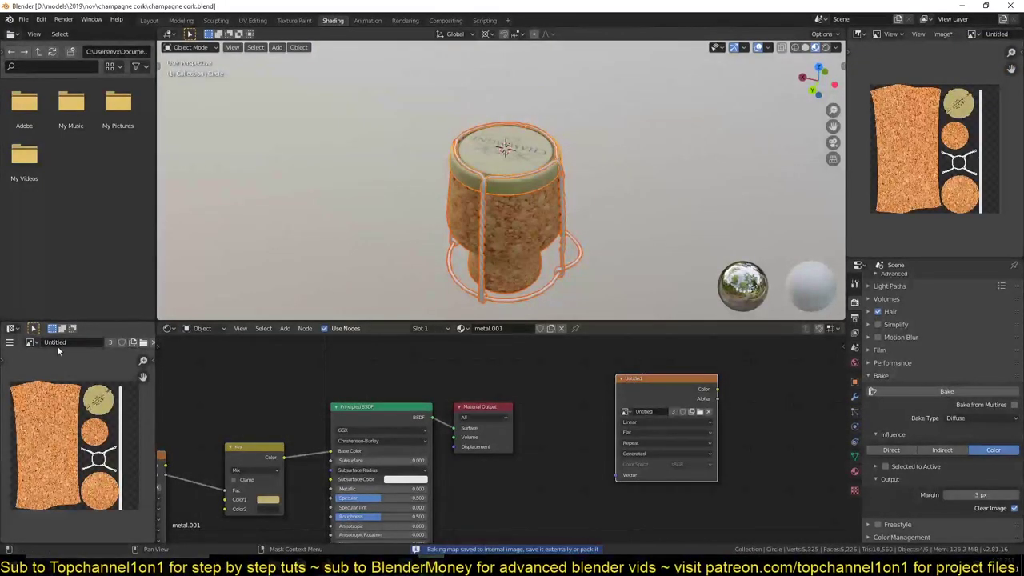
pyautogui.click(9, 342)
# Save the baked diffuse colour map as a PNG image
pyautogui.click(132, 457)
pyautogui.write('champagne diffuse')
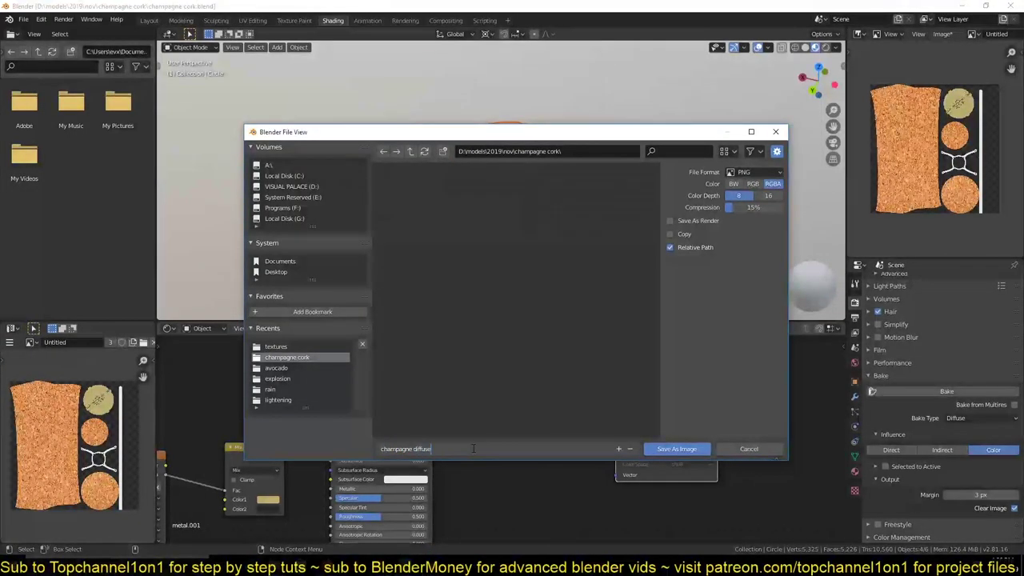
pyautogui.press('Return')
pyautogui.hotkey('ctrl', 's')
pyautogui.click(979, 417)
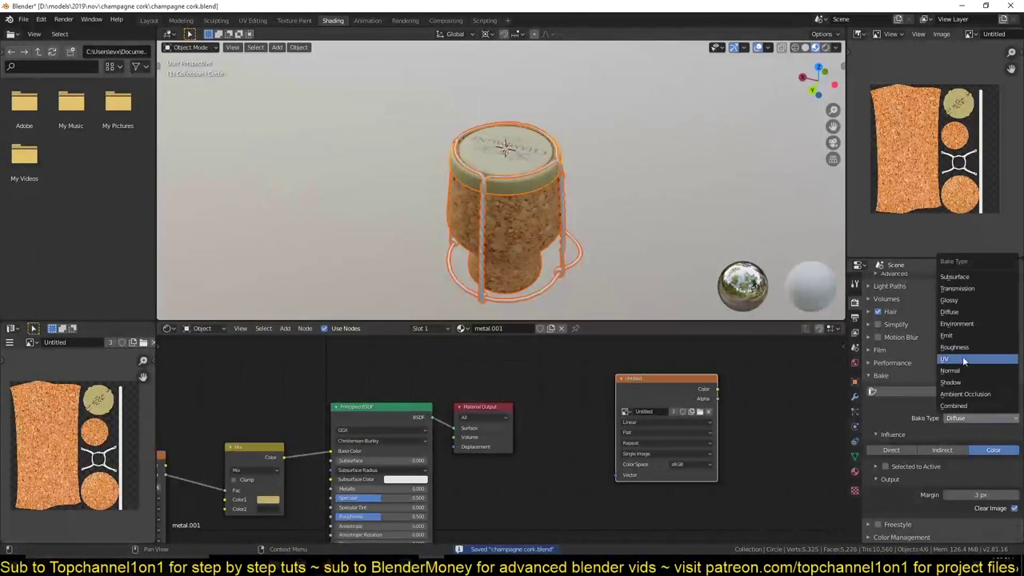
# Bake a Roughness map and save it as an image
pyautogui.click(960, 359)
pyautogui.click(969, 423)
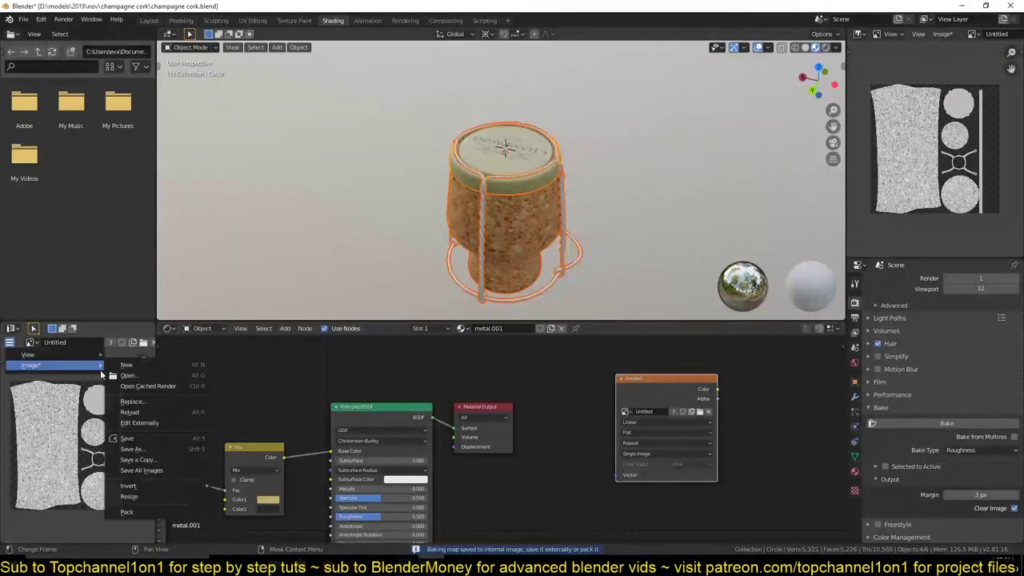
pyautogui.click(132, 448)
pyautogui.press('Return')
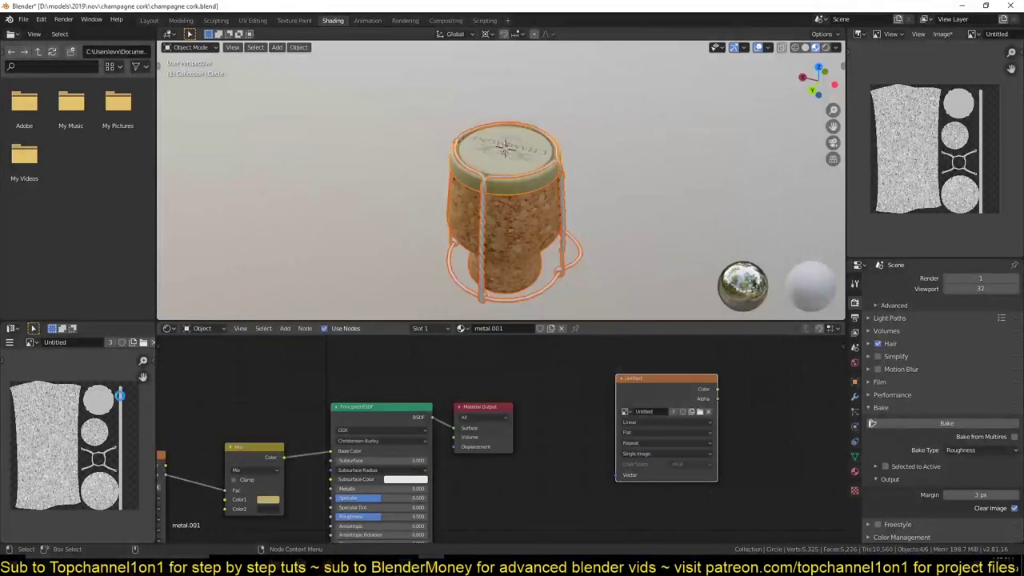
# Bake a Normal map of the cork, cap and wire
pyautogui.click(950, 451)
pyautogui.click(959, 419)
pyautogui.click(946, 423)
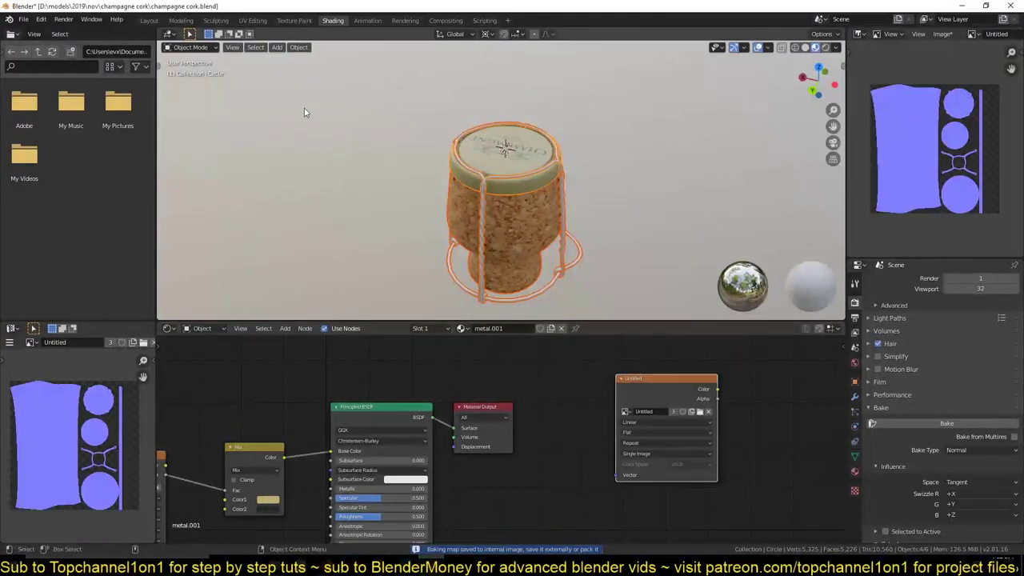
# Save the baked normal map as a PNG image
pyautogui.click(10, 342)
pyautogui.click(144, 451)
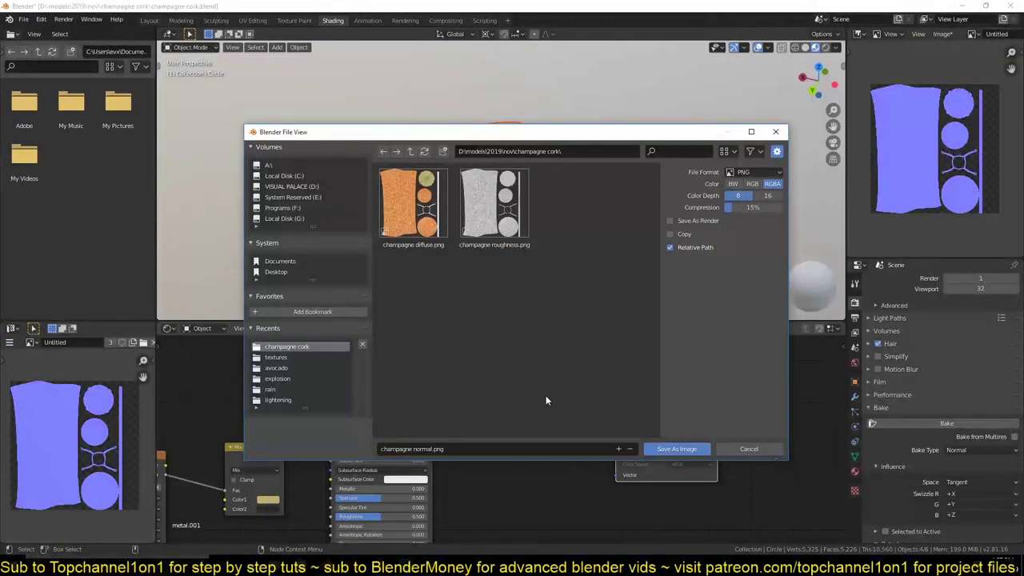
pyautogui.click(677, 449)
# Set the metal shader's Emission colour to full white
pyautogui.click(972, 450)
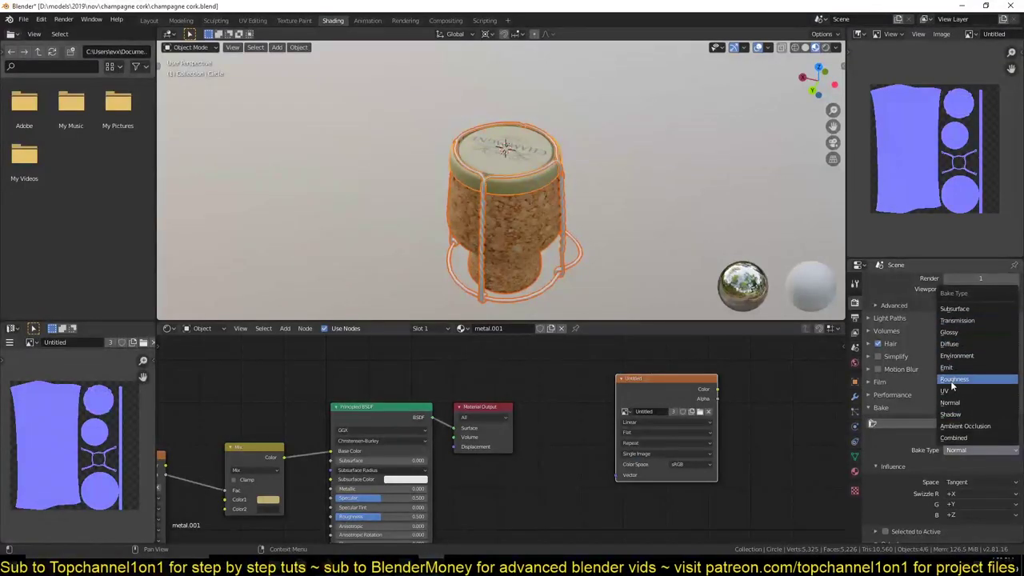
pyautogui.moveTo(448, 495); pyautogui.dragTo(512, 352, button='middle')
pyautogui.click(474, 345)
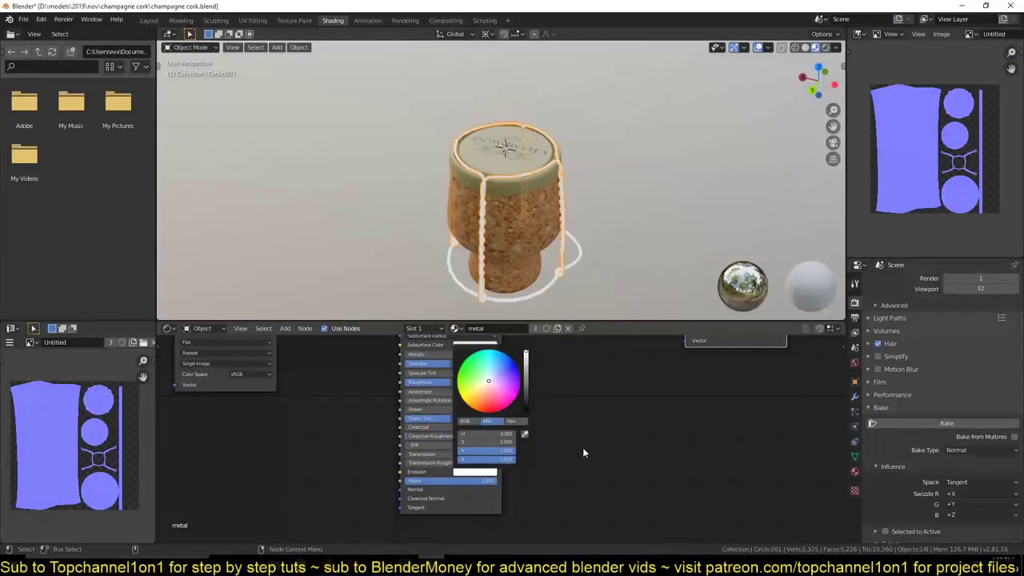
pyautogui.click(474, 471)
pyautogui.moveTo(521, 436); pyautogui.dragTo(520, 354)
# Bake all four cork objects with Emit and save it as champagne metalness.png
pyautogui.moveTo(407, 130); pyautogui.dragTo(592, 312)
pyautogui.click(972, 450)
pyautogui.click(980, 428)
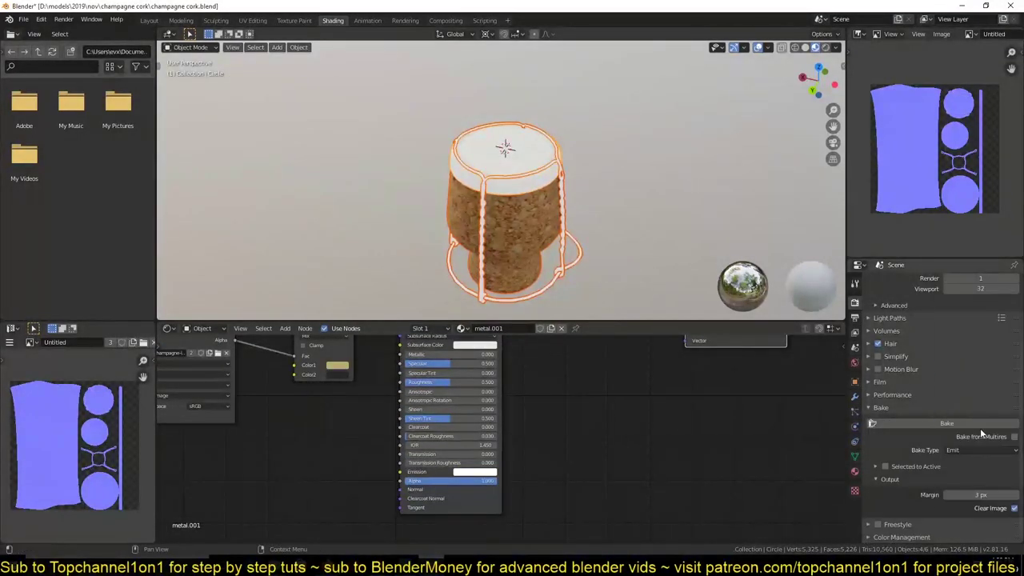
pyautogui.click(980, 428)
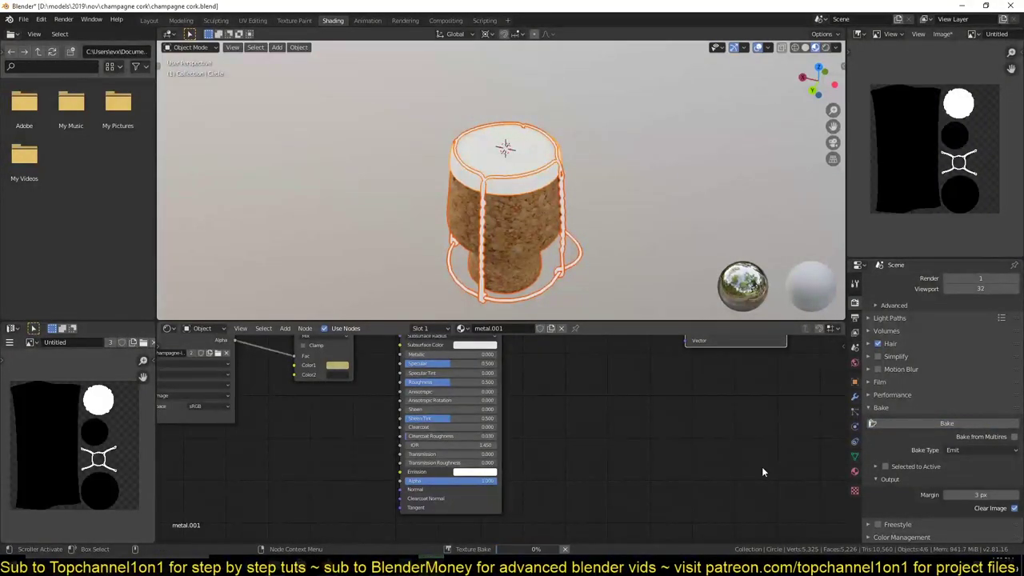
pyautogui.click(120, 328)
pyautogui.click(135, 402)
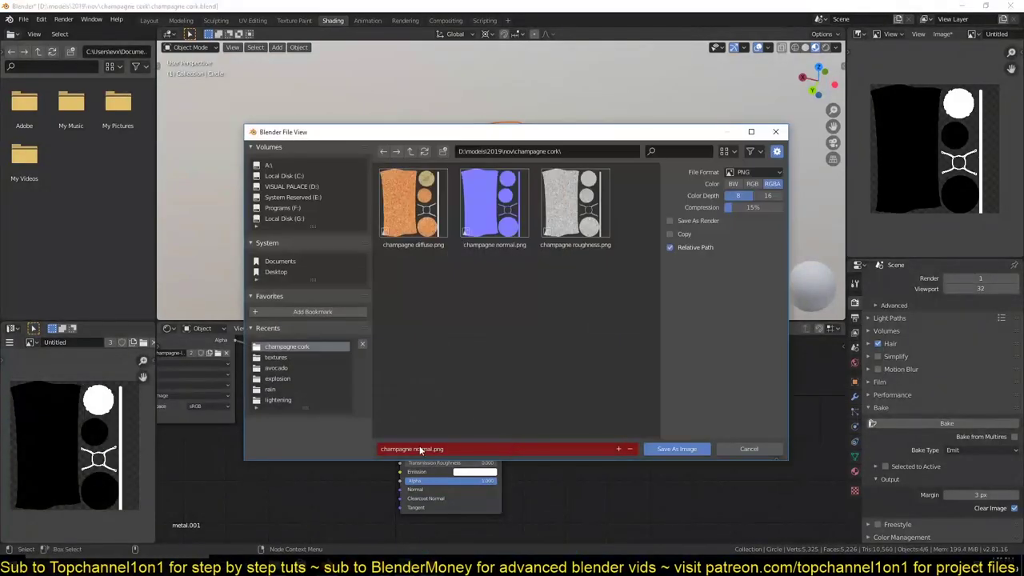
pyautogui.click(680, 449)
# Try duplicating the cork and wire cage, undo it, and begin Save As for the file
pyautogui.click(530, 269)
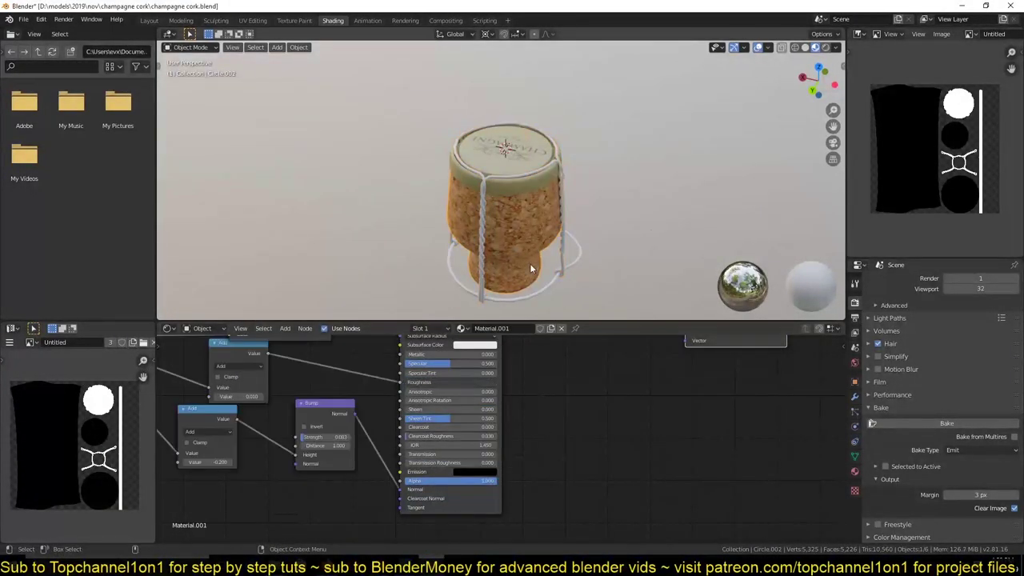
pyautogui.press('a')
pyautogui.moveTo(559, 264); pyautogui.dragTo(406, 279, button='middle')
pyautogui.hotkey('shift', 'd')
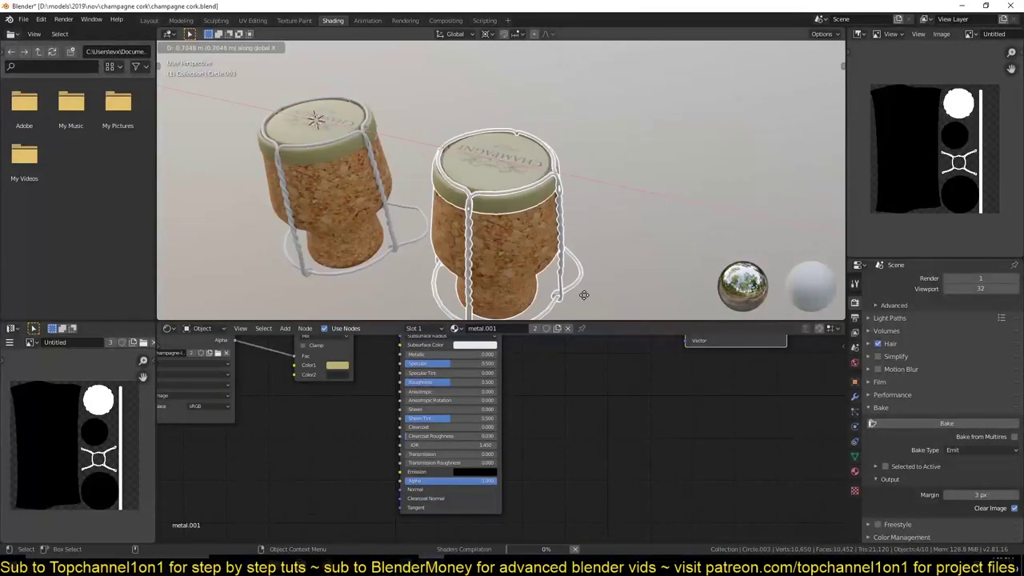
pyautogui.click(584, 300)
pyautogui.hotkey('ctrl', 'z')
pyautogui.hotkey('ctrl', 's')
pyautogui.hotkey('ctrl', 'shift', 's')
pyautogui.write('champagne cork_pbr.blend')
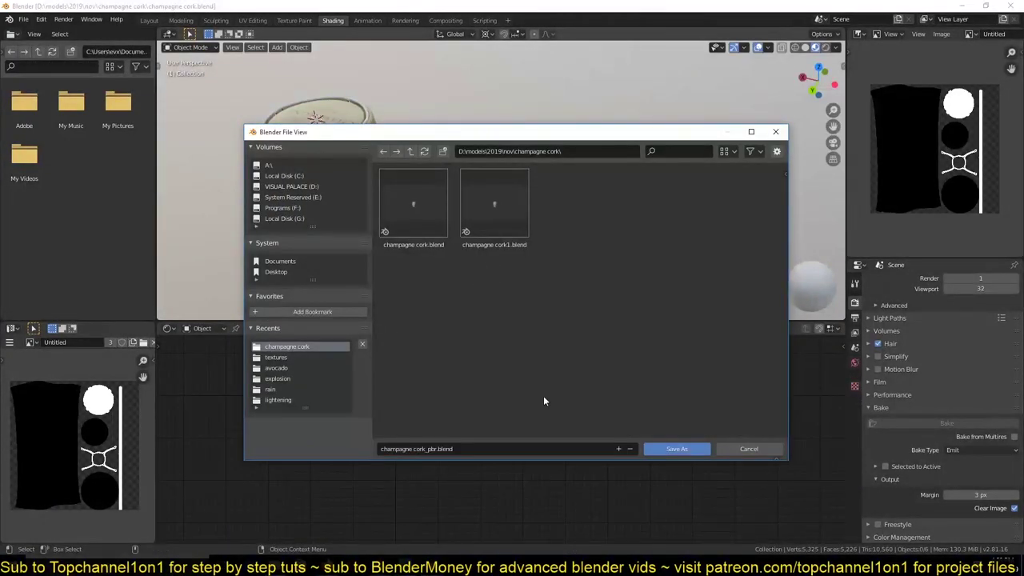
# Save the file as champagne cork_pbr.blend and create a new material for the cork
pyautogui.press('Return')
pyautogui.moveTo(373, 263); pyautogui.dragTo(460, 301, button='middle')
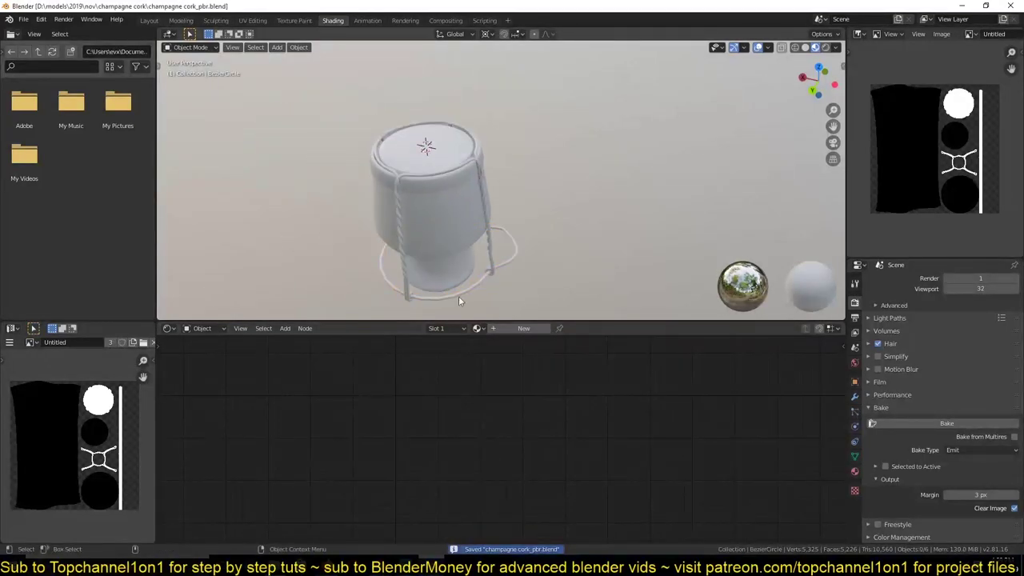
pyautogui.click(523, 328)
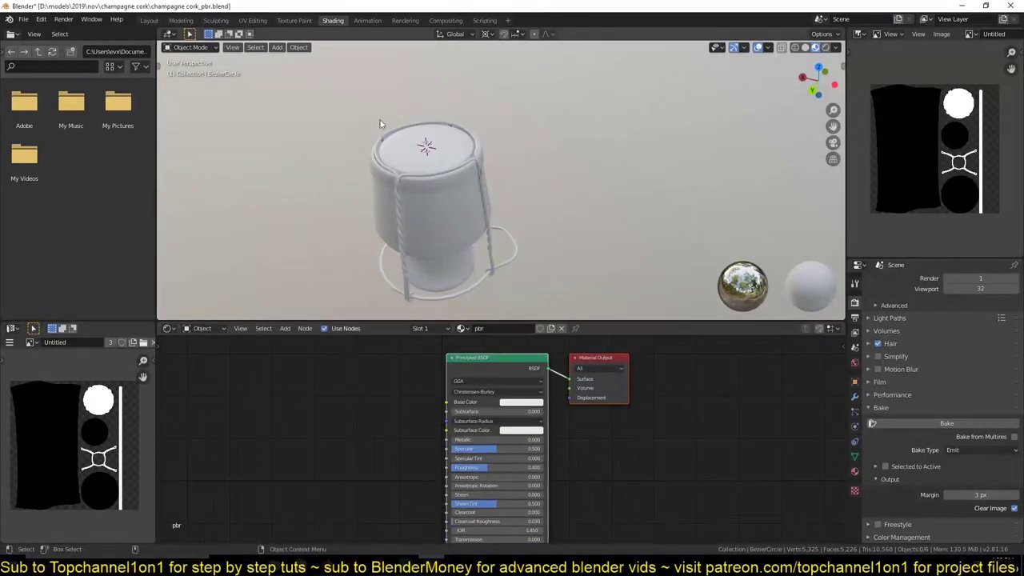
pyautogui.hotkey('ctrl', 'l')
# Load the four baked maps and connect metalness to Metallic and roughness to Roughness
pyautogui.hotkey('shift', 'a')
pyautogui.click(384, 296)
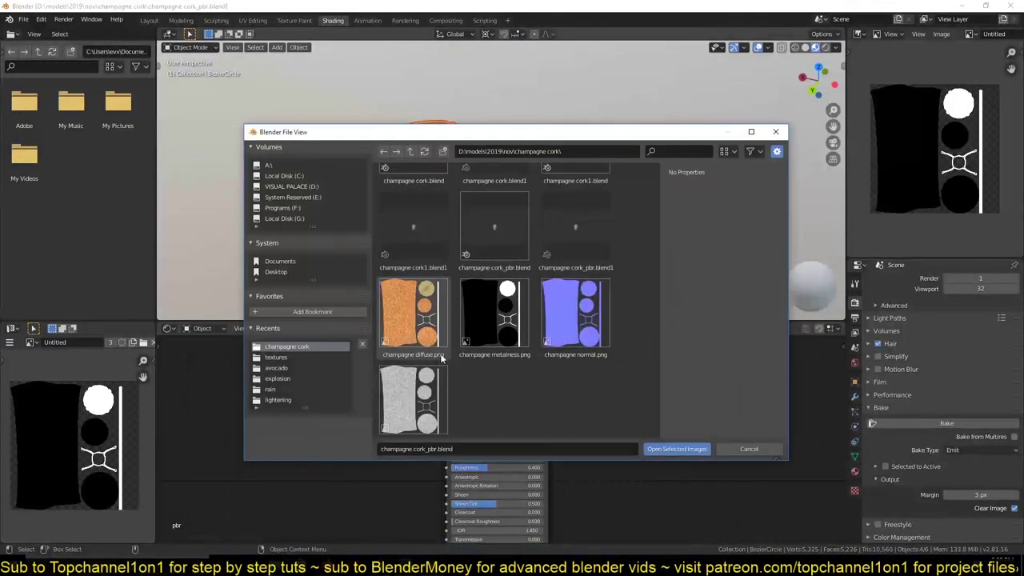
pyautogui.press('a')
pyautogui.press('Return')
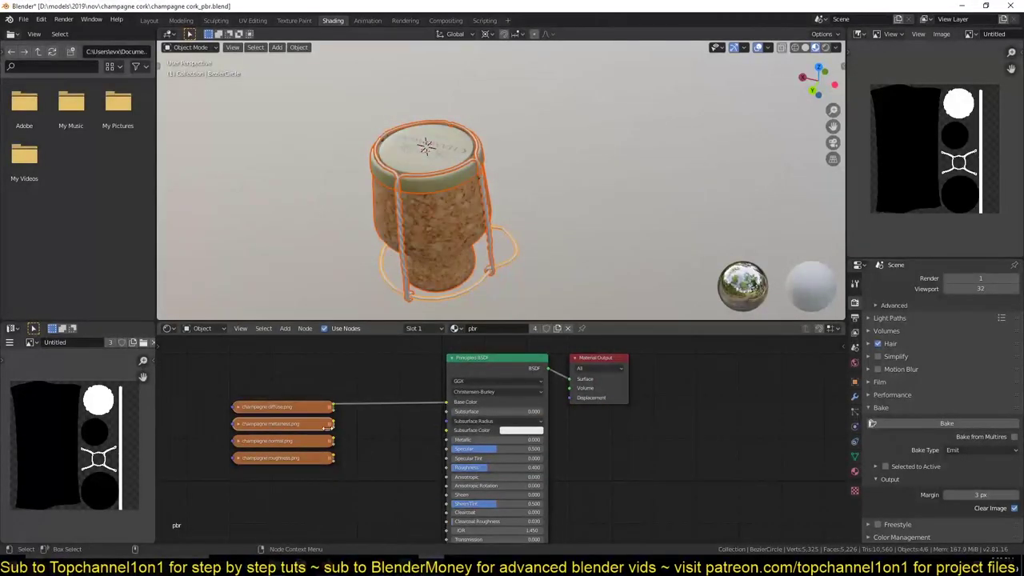
pyautogui.moveTo(442, 442); pyautogui.dragTo(446, 439)
pyautogui.moveTo(399, 461); pyautogui.dragTo(426, 422, button='middle')
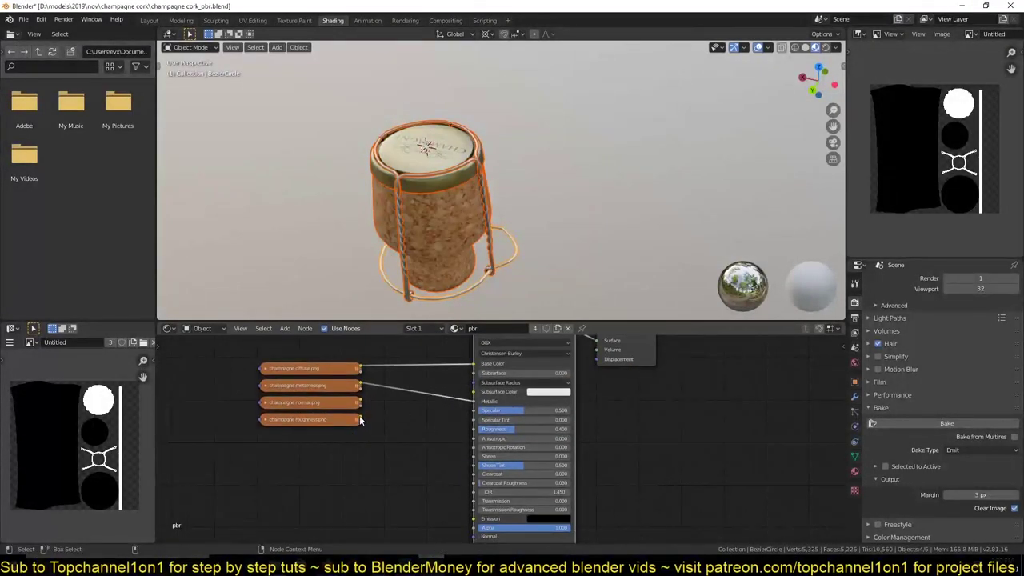
# Route the normal texture through a Normal Map node and set it to Non-Color
pyautogui.hotkey('shift', 'a')
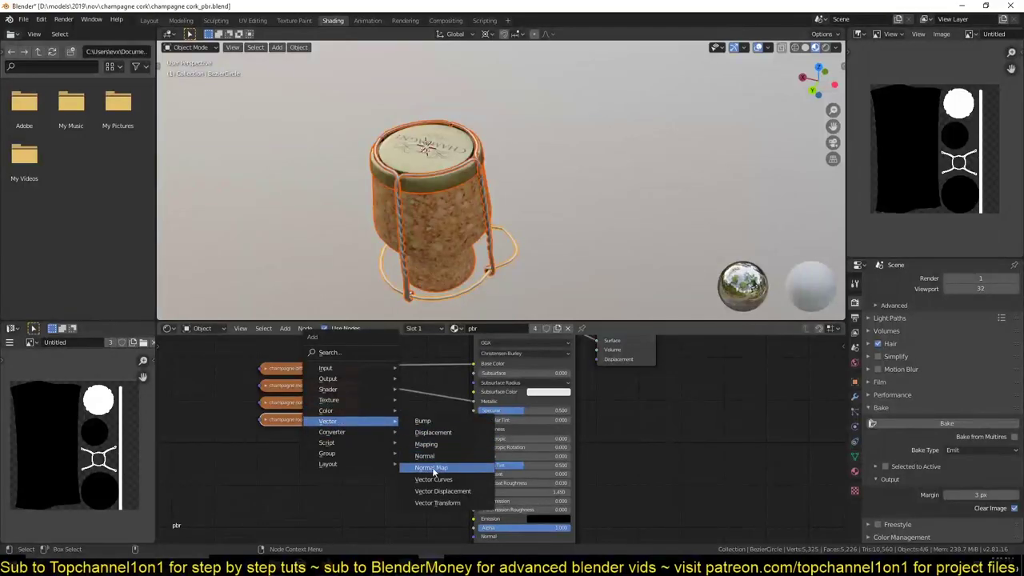
pyautogui.click(435, 468)
pyautogui.click(429, 476)
pyautogui.moveTo(360, 402); pyautogui.dragTo(403, 504)
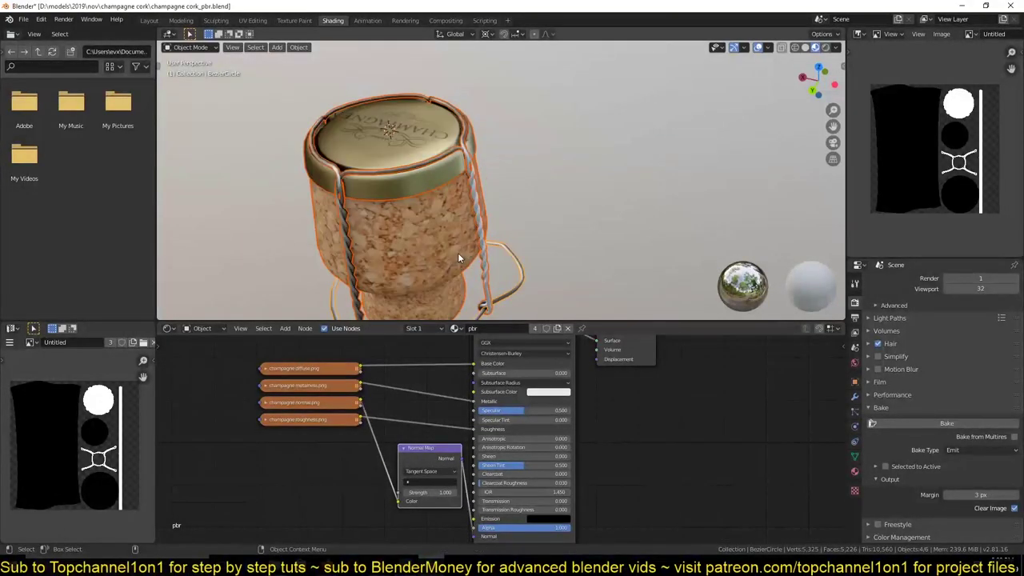
pyautogui.moveTo(312, 403); pyautogui.dragTo(312, 439)
pyautogui.click(264, 440)
pyautogui.hotkey('ctrl', 's')
pyautogui.click(346, 525)
pyautogui.click(326, 487)
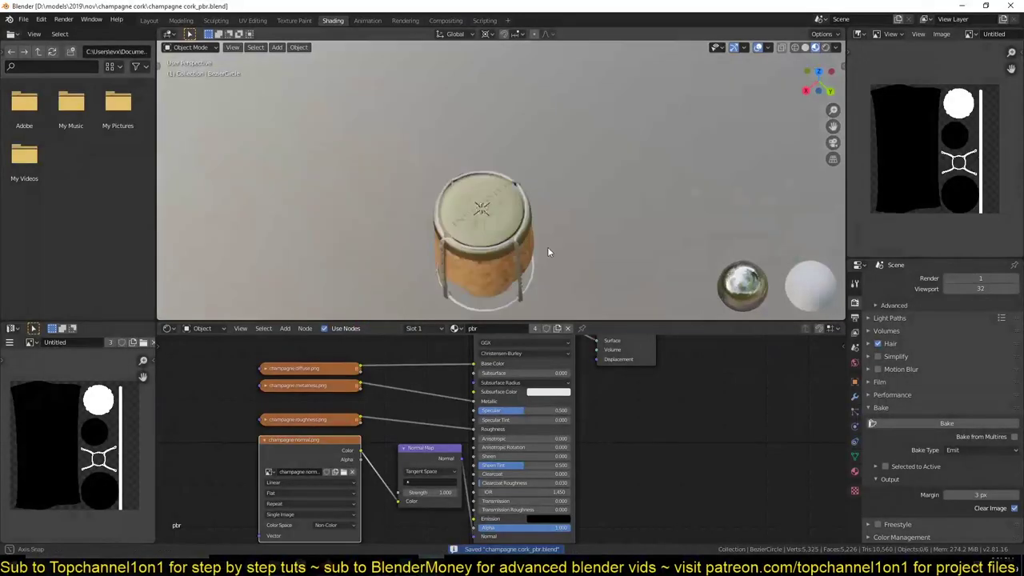
pyautogui.moveTo(547, 247)
pyautogui.mouseDown(button='middle')
pyautogui.moveTo(330, 215)
pyautogui.moveTo(418, 235)
pyautogui.moveTo(702, 261)
pyautogui.moveTo(465, 245)
pyautogui.moveTo(481, 241)
pyautogui.moveTo(442, 277)
pyautogui.mouseUp(button='middle')
# Load the champagne diffuse image into the node and rebake it as Diffuse
pyautogui.hotkey('ctrl', 's')
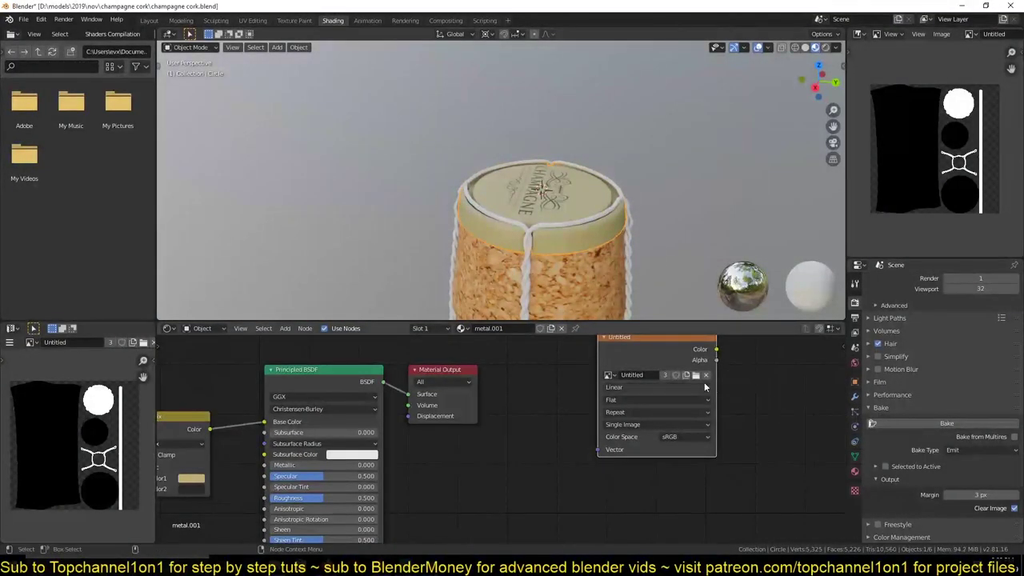
pyautogui.click(701, 382)
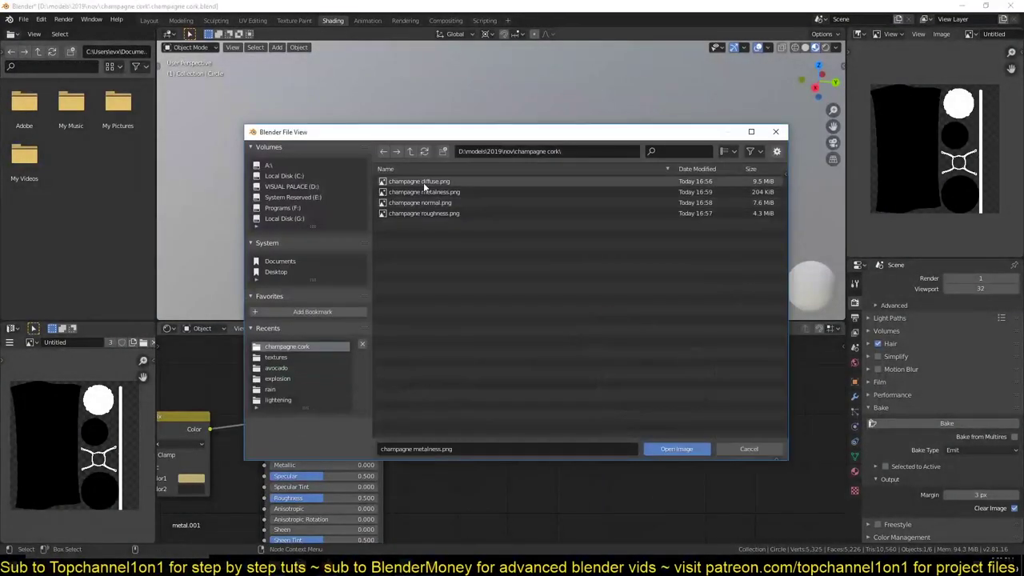
pyautogui.doubleClick(423, 183)
pyautogui.click(983, 450)
pyautogui.click(961, 334)
pyautogui.click(977, 423)
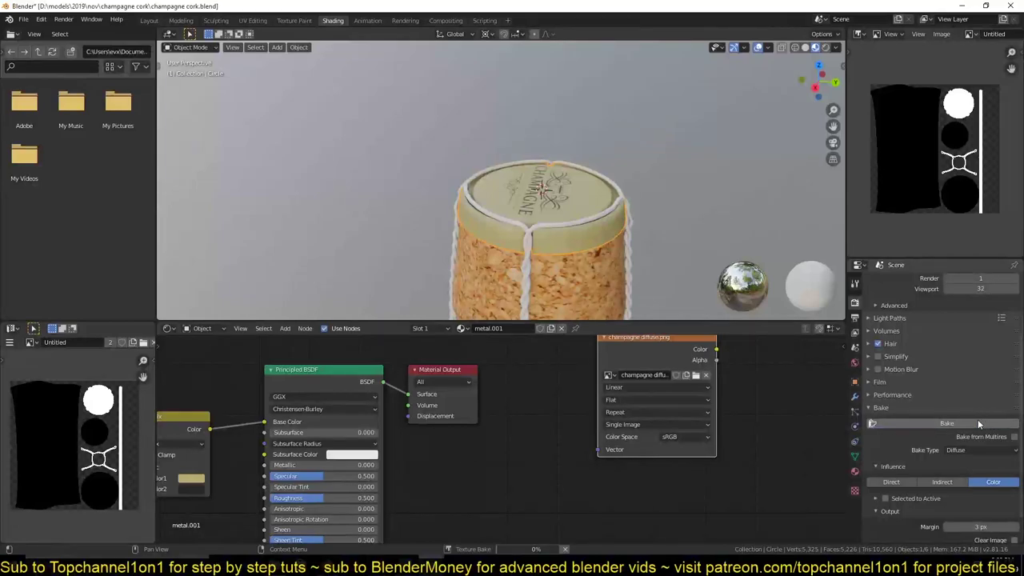
# Save the rebaked diffuse image and give Circle.002 a level-2 Subdivision modifier
pyautogui.click(941, 34)
pyautogui.click(912, 133)
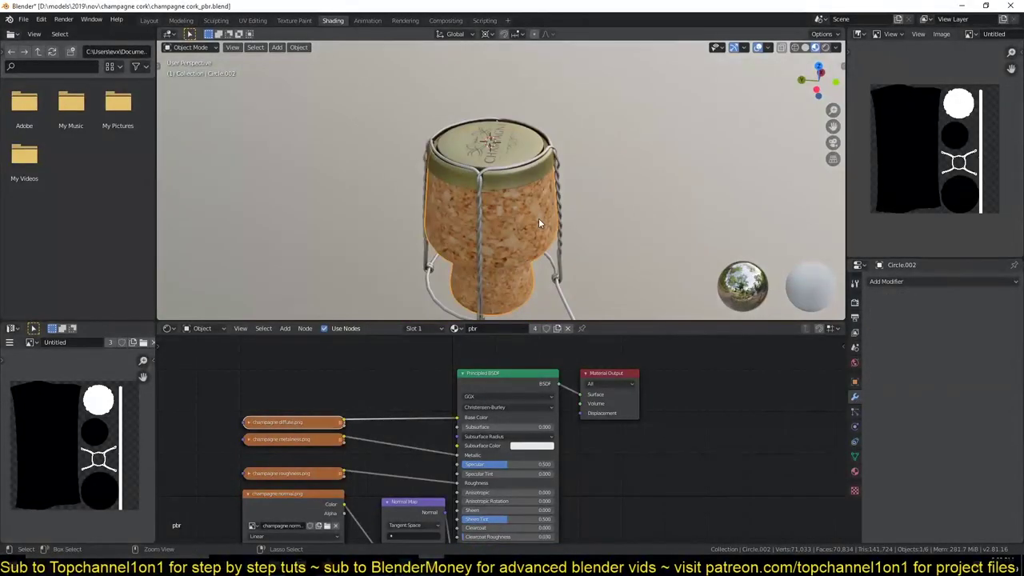
pyautogui.hotkey('ctrl', '2')
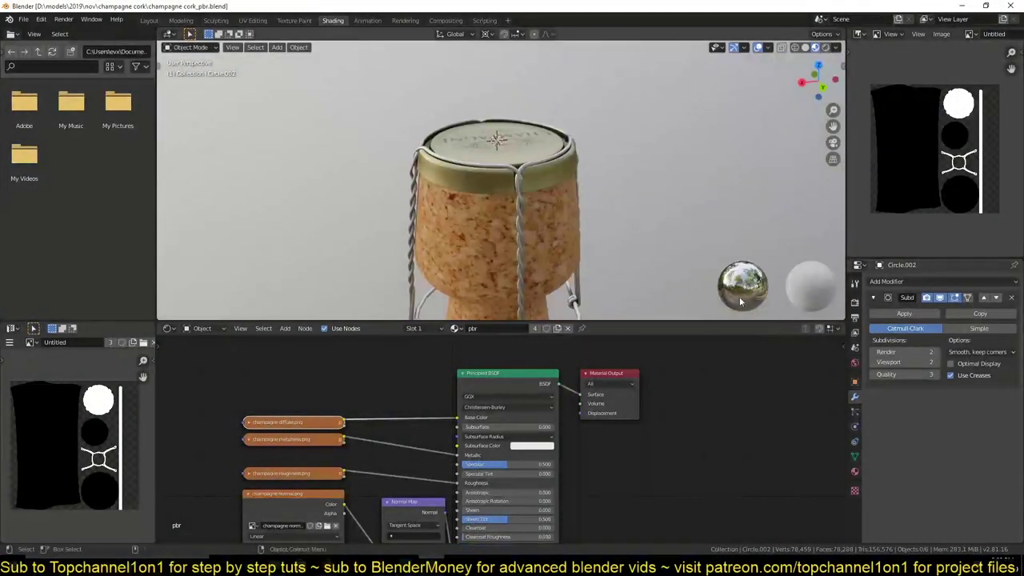